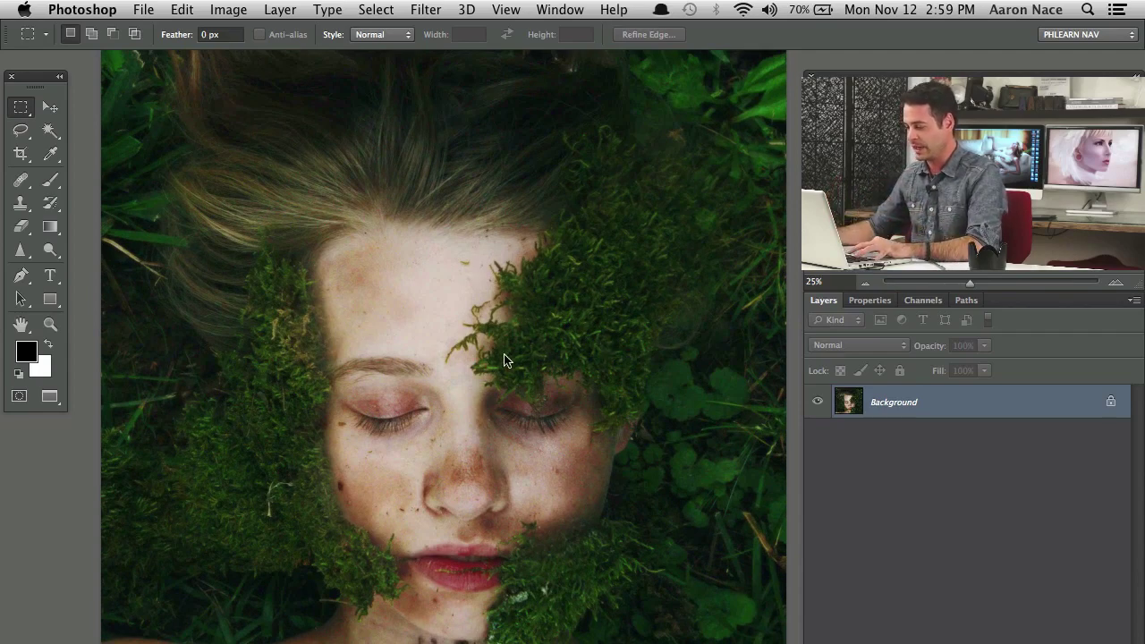
Zoom in on the portrait and add two empty layers above the photo, with the Brush tool selected
key(super+equal)
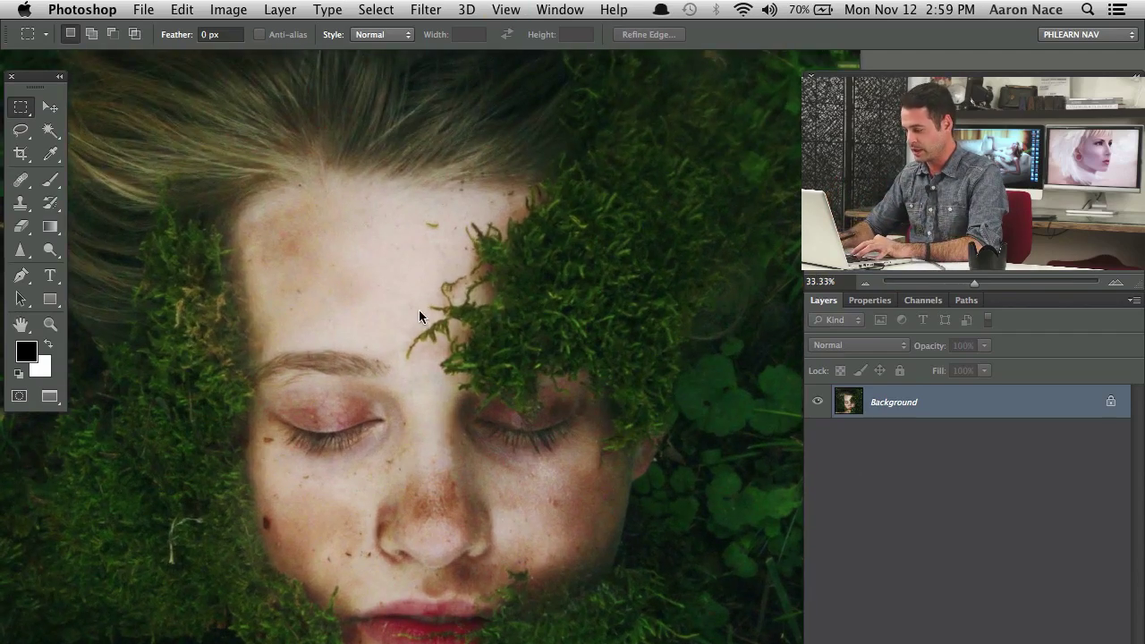
key(super+shift+alt+n)
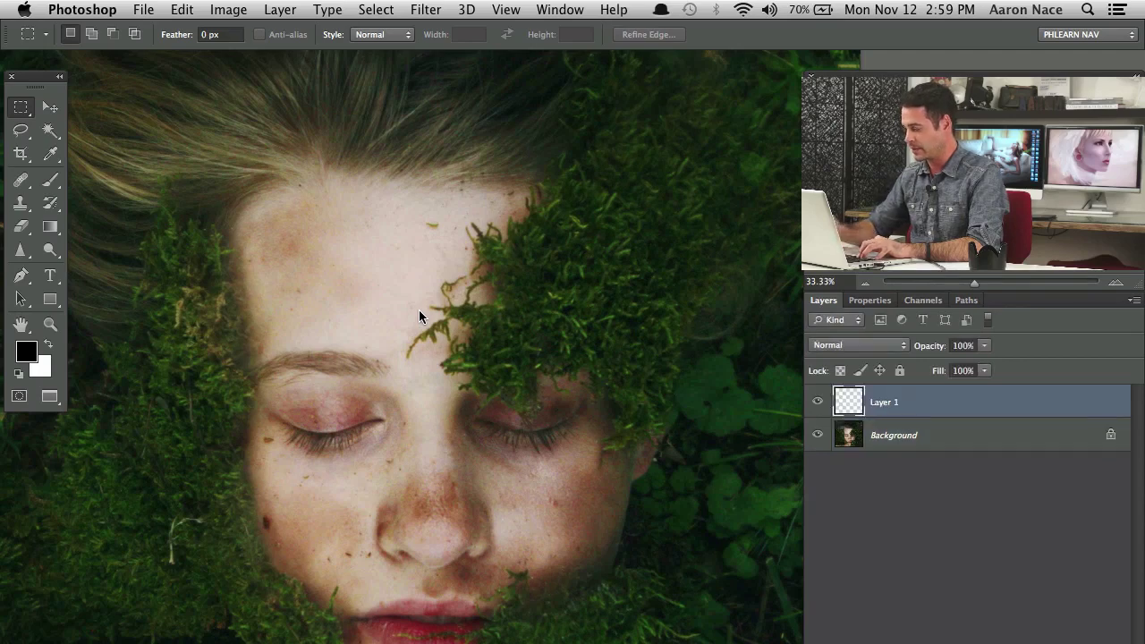
scroll(655, 304, down, 2)
scroll(655, 303, down, 5)
scroll(655, 303, left, 2)
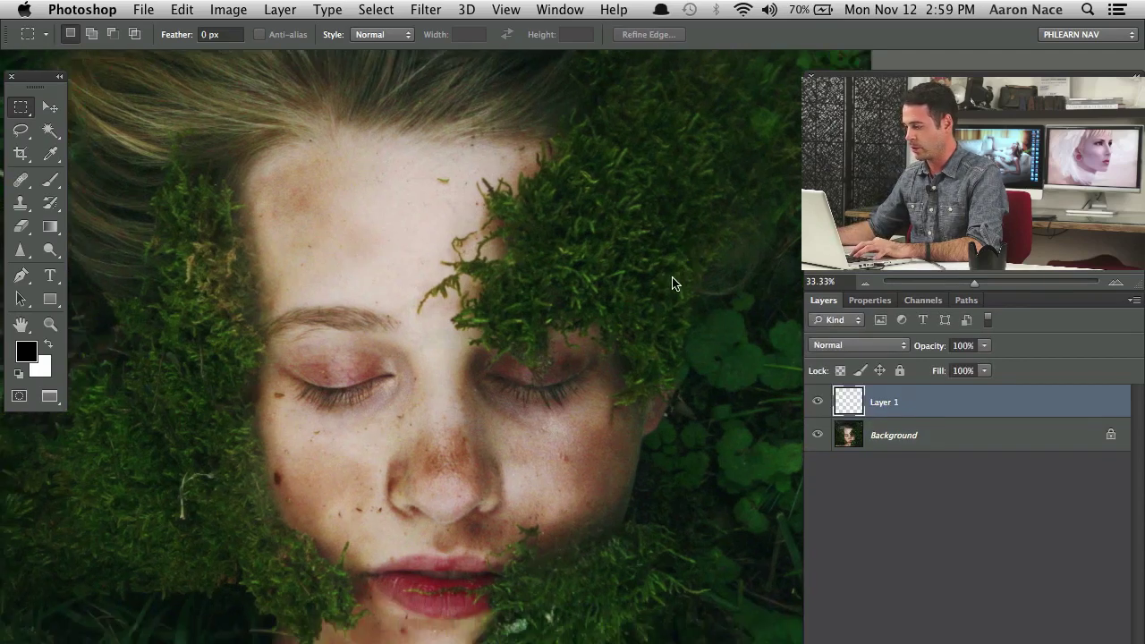
scroll(570, 326, up, 2)
scroll(570, 326, right, 1)
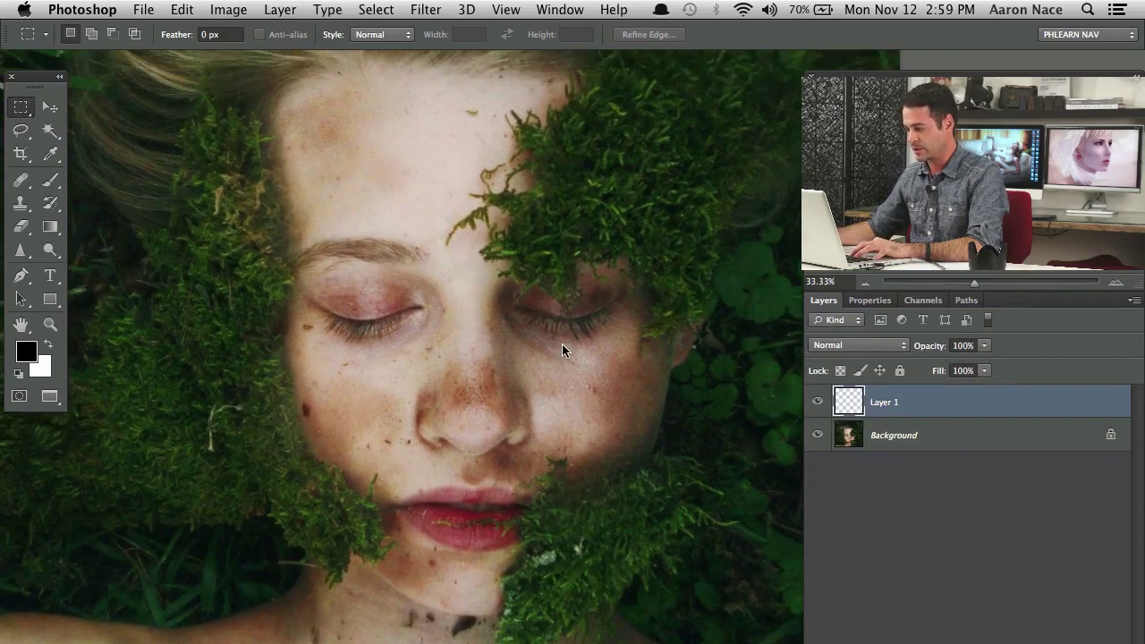
key(b)
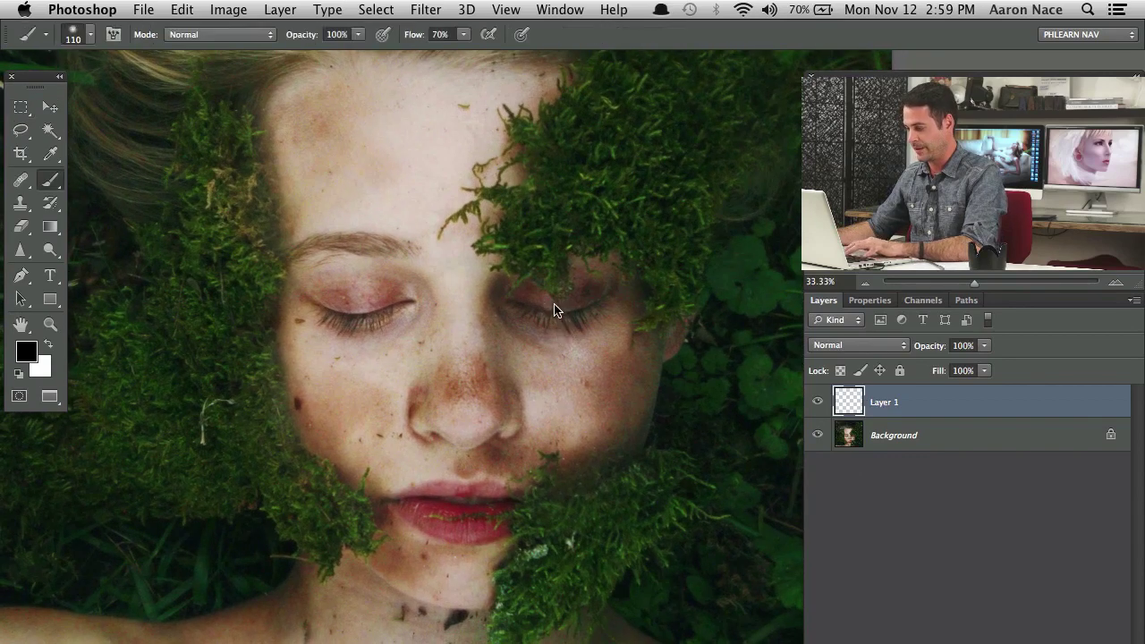
scroll(466, 274, up, 2)
scroll(466, 274, right, 1)
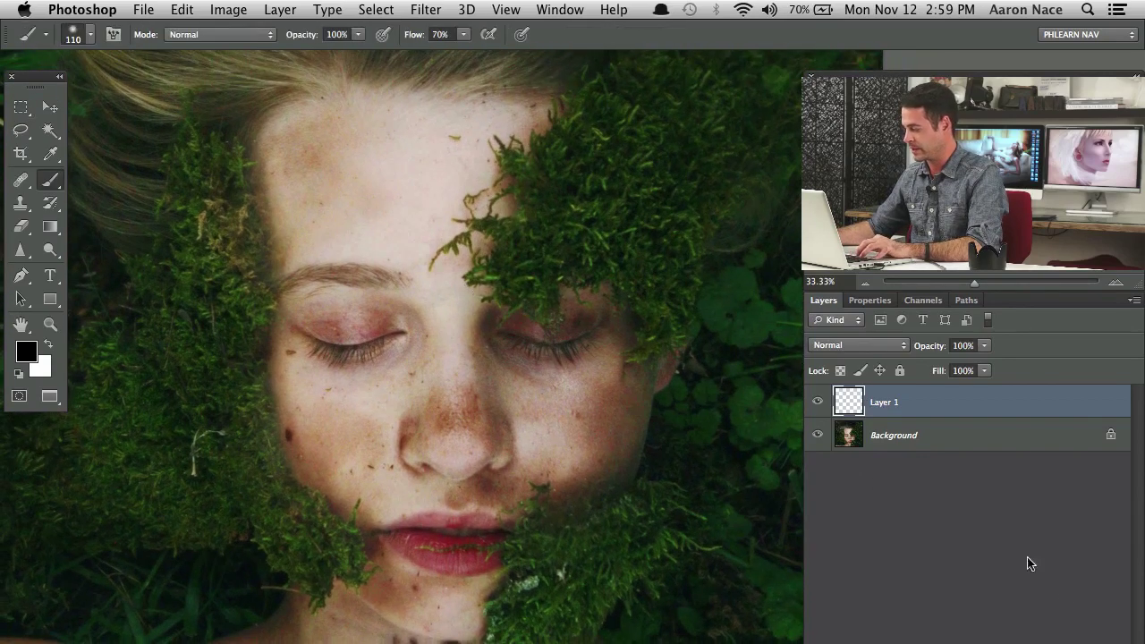
key(super+alt+shift+n)
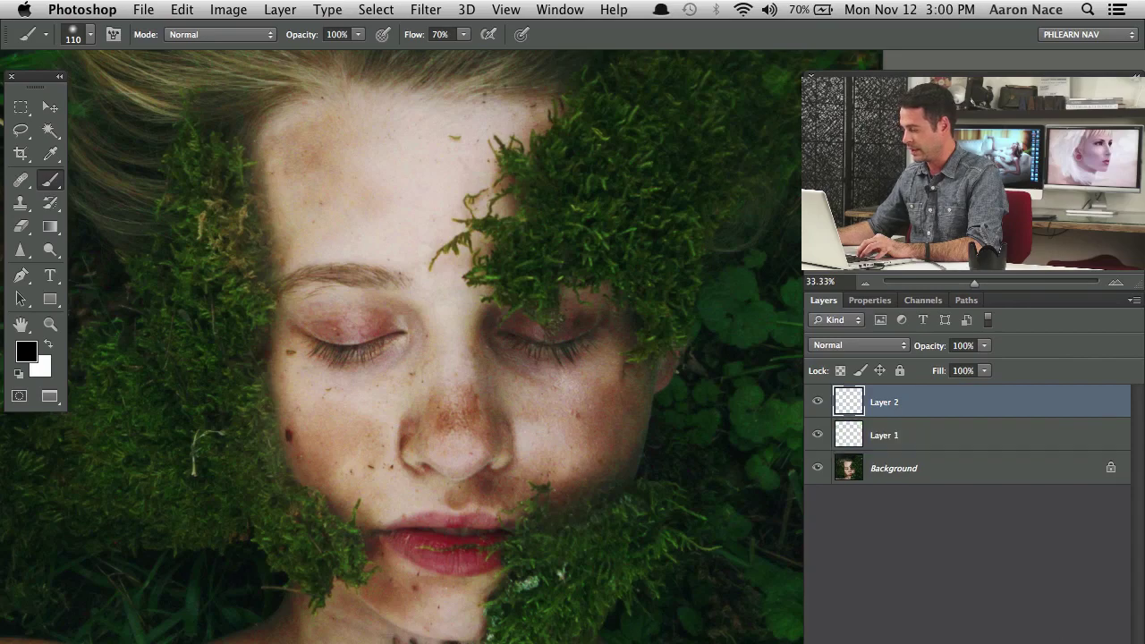
Set the foreground colour to red and the brush size to 44
click(24, 354)
click(788, 434)
click(848, 420)
click(1062, 386)
drag(552, 279, 555, 280)
Circle the forehead, both cheeks, a grass patch at lower right and a dark hair patch in red
drag(411, 230, 427, 269)
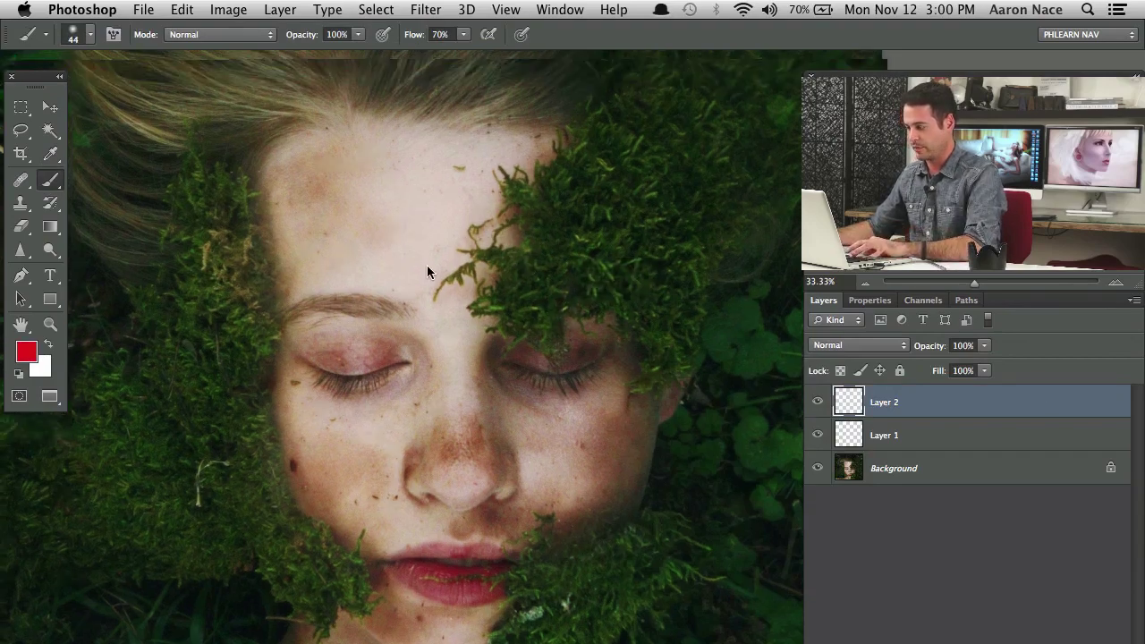
mouse_move(399, 183)
mouse_down()
mouse_move(483, 287)
mouse_move(400, 175)
mouse_up()
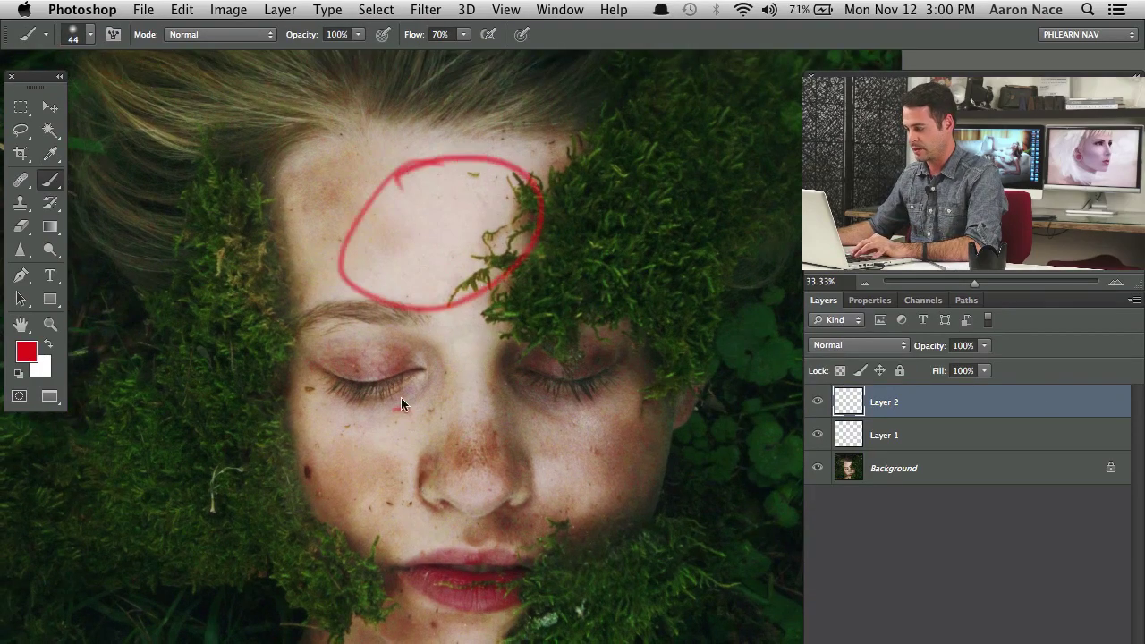
drag(400, 405, 408, 402)
drag(577, 436, 588, 452)
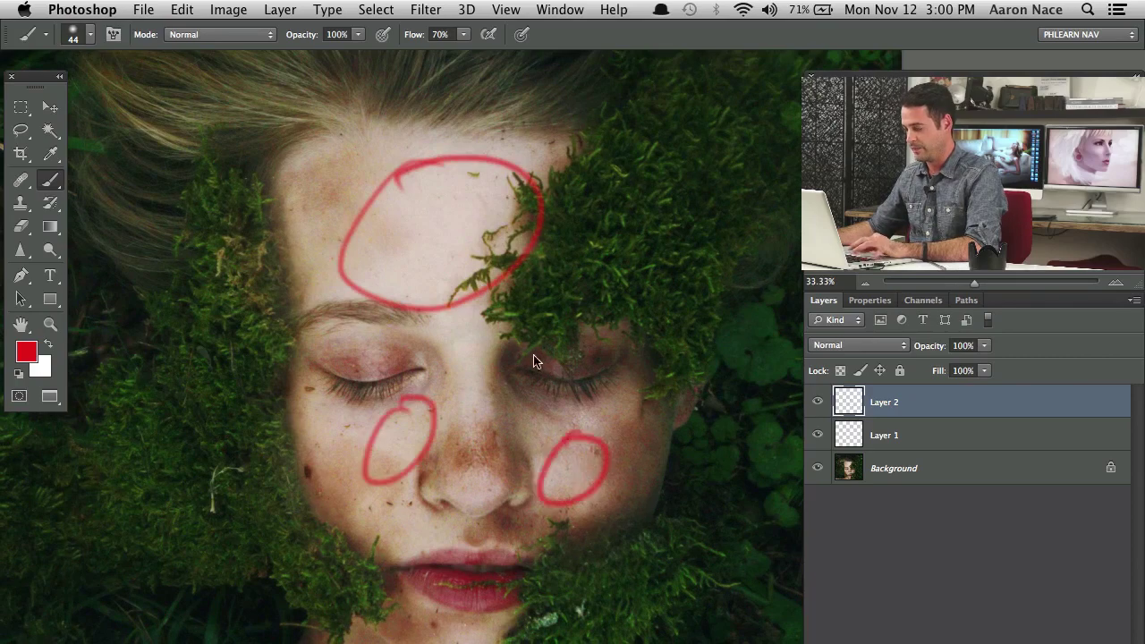
mouse_move(451, 270)
mouse_down()
mouse_move(506, 185)
mouse_move(320, 186)
mouse_up()
drag(673, 452, 656, 452)
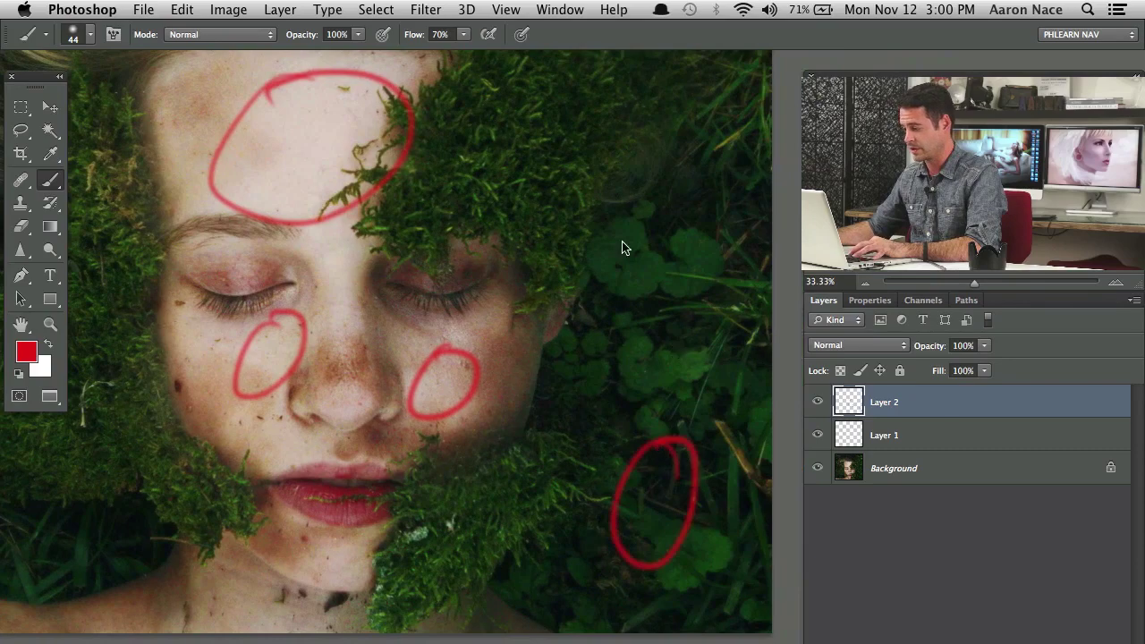
drag(614, 247, 644, 504)
drag(516, 86, 521, 89)
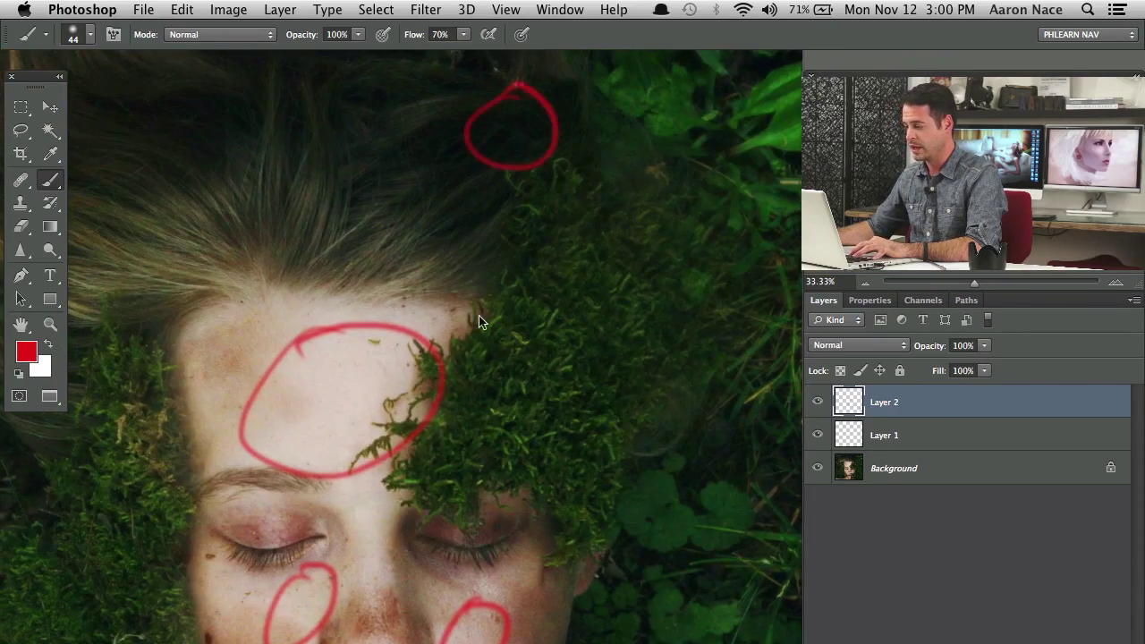
Zoom out to the whole portrait and select both markup layers together
scroll(448, 364, down, 5)
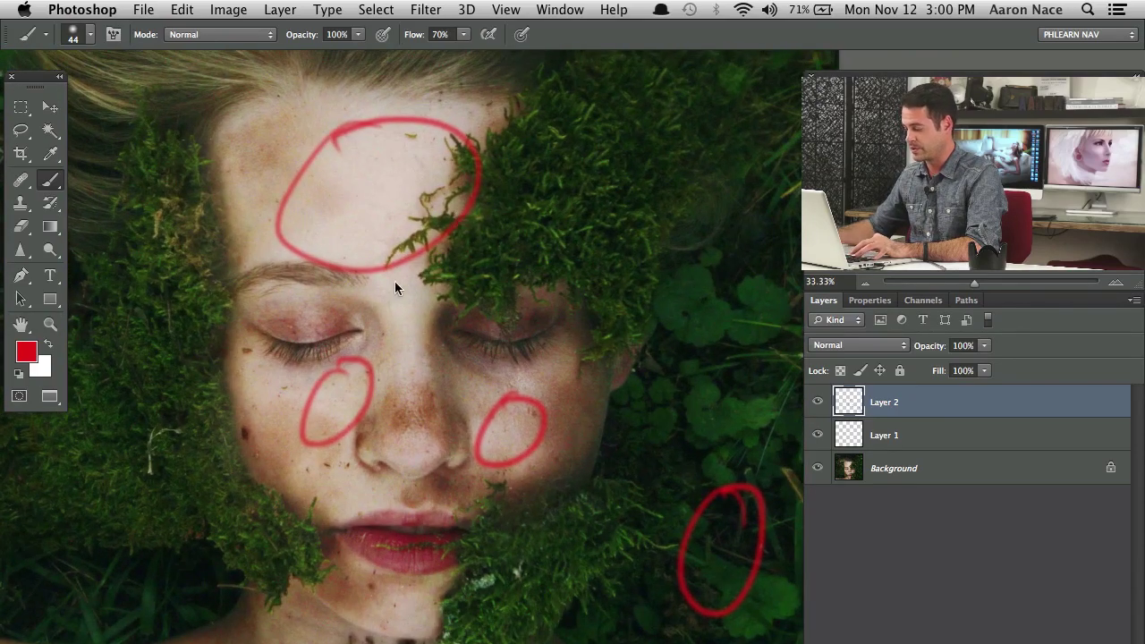
key(super+minus)
drag(618, 498, 529, 464)
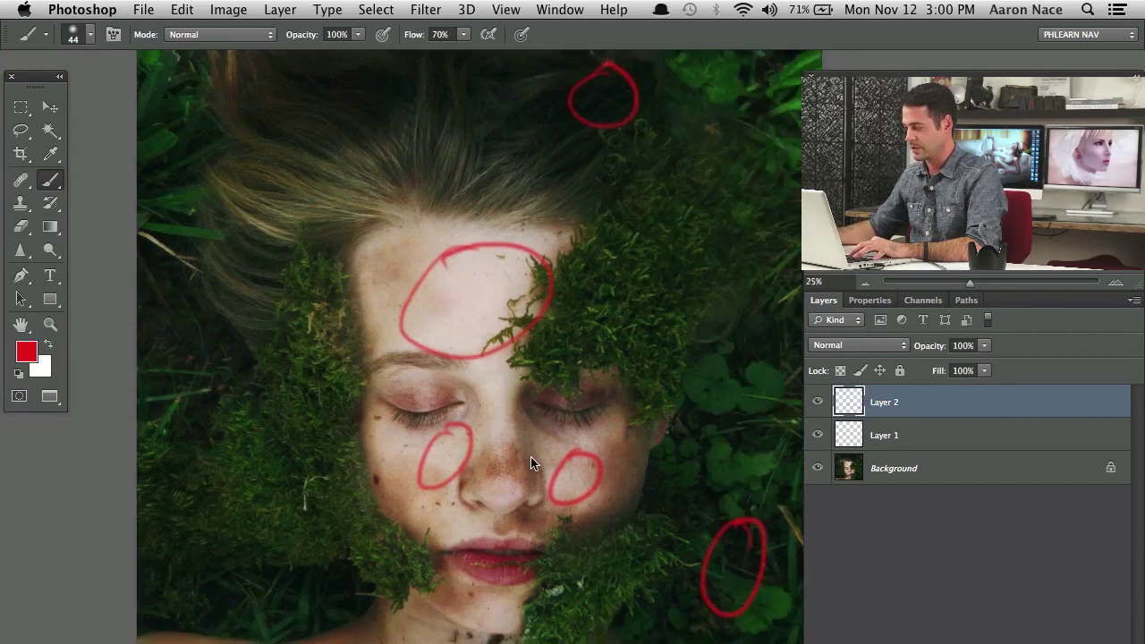
scroll(529, 463, up, 2)
shift+click(937, 435)
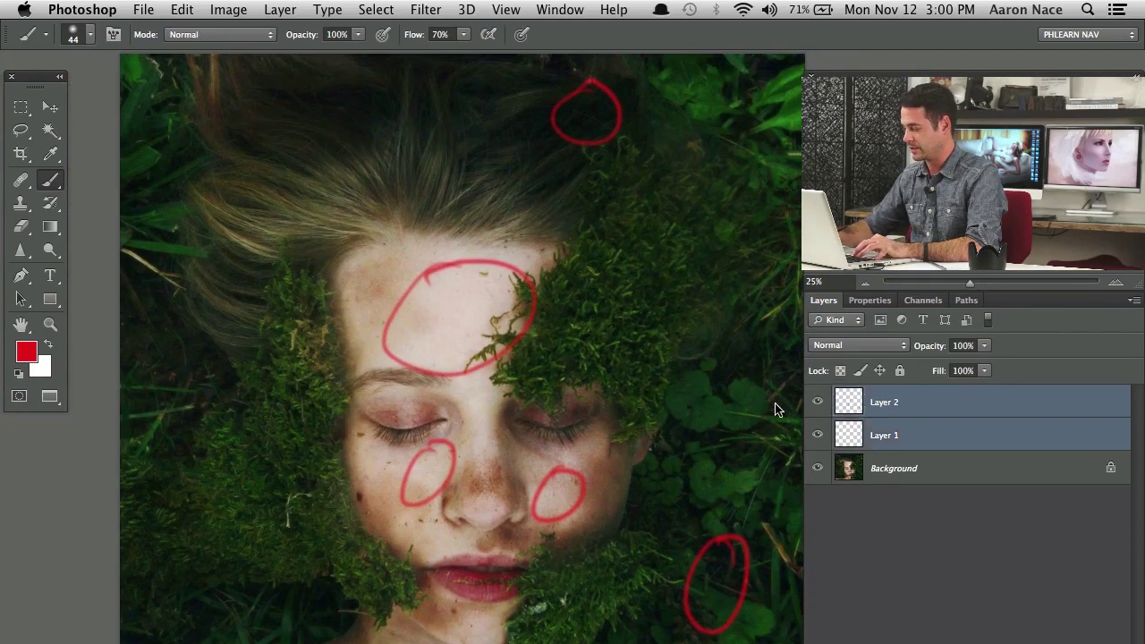
Delete both red markup layers and add a Curves 1 adjustment bent upward to strongly brighten the photo
key(BackSpace)
drag(627, 445, 606, 437)
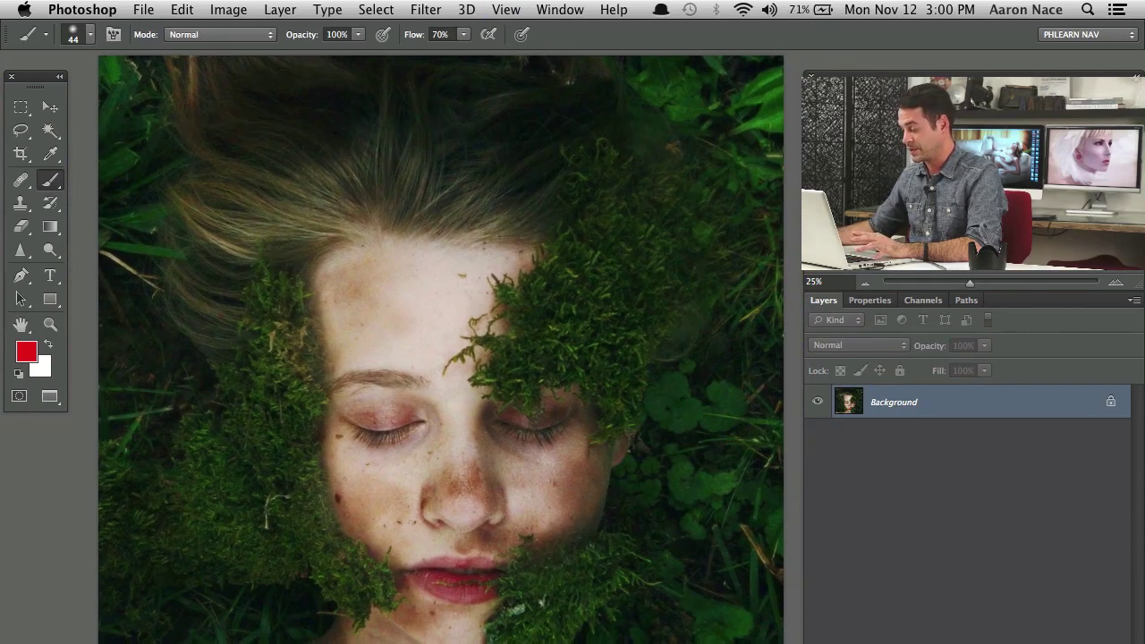
click(1020, 641)
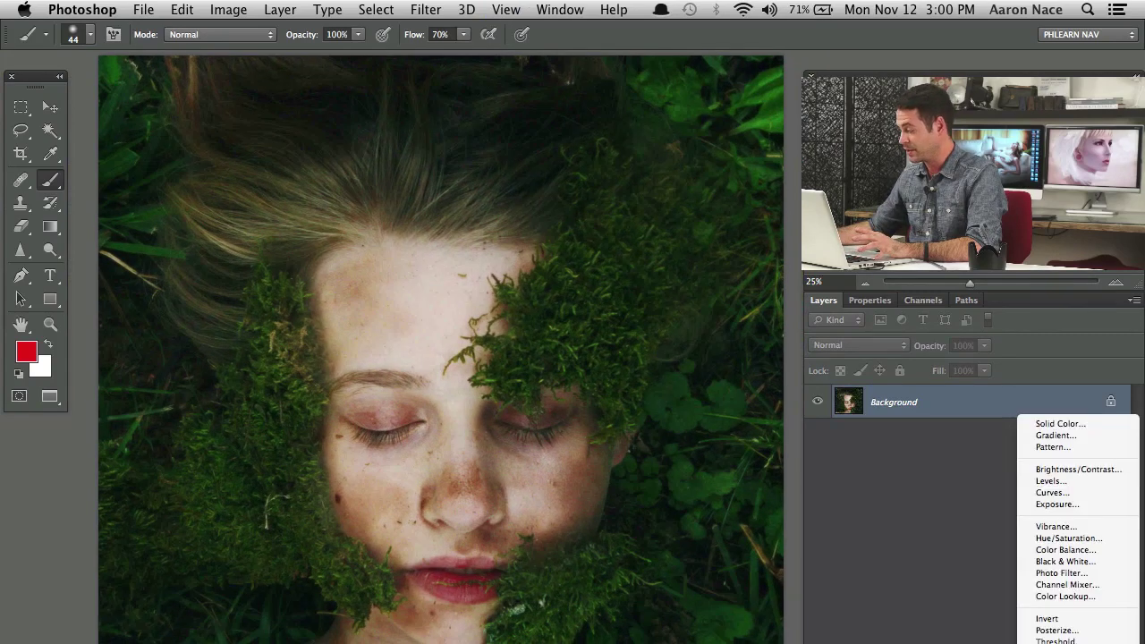
click(1051, 494)
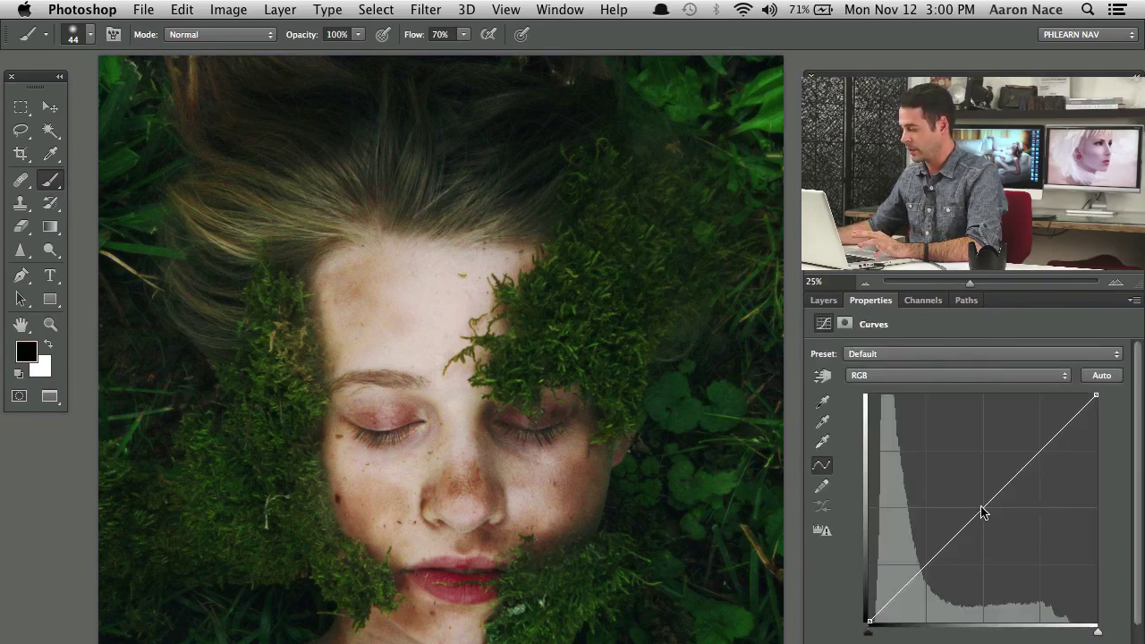
drag(967, 504, 924, 482)
click(819, 302)
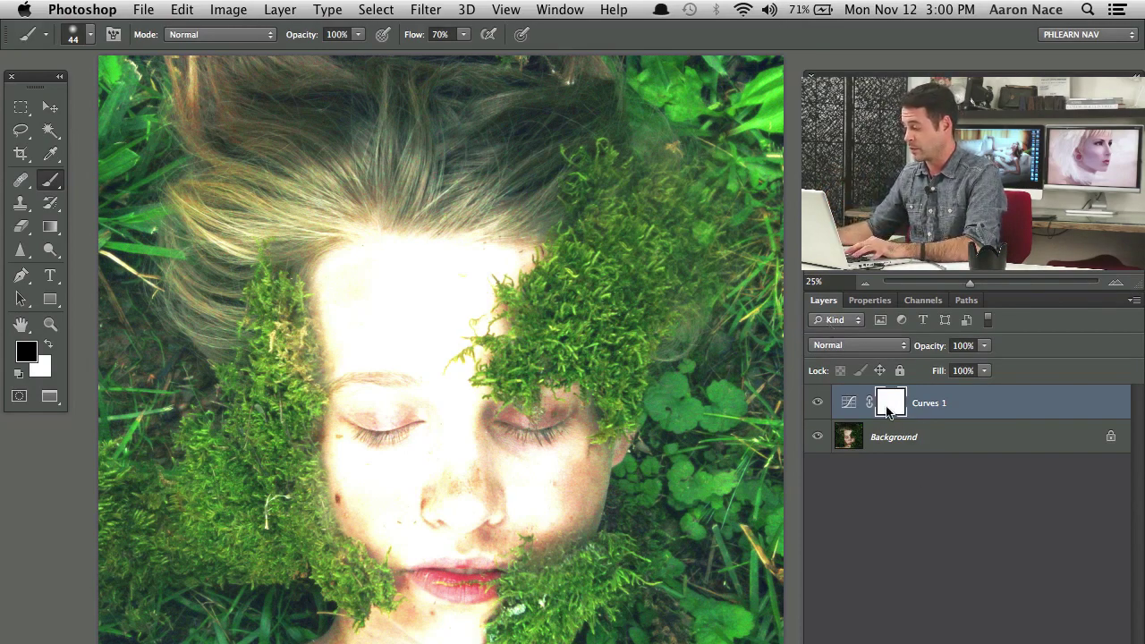
Set up Apply Image on the Curves 1 mask with Background as source, Multiply blending and Invert checked
click(231, 11)
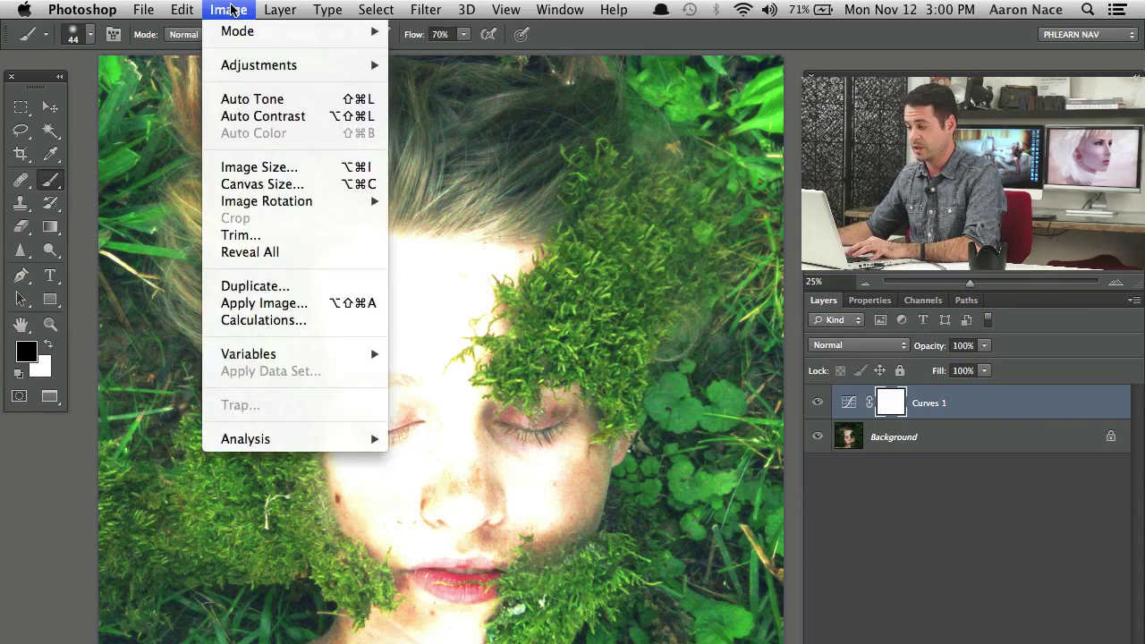
click(272, 303)
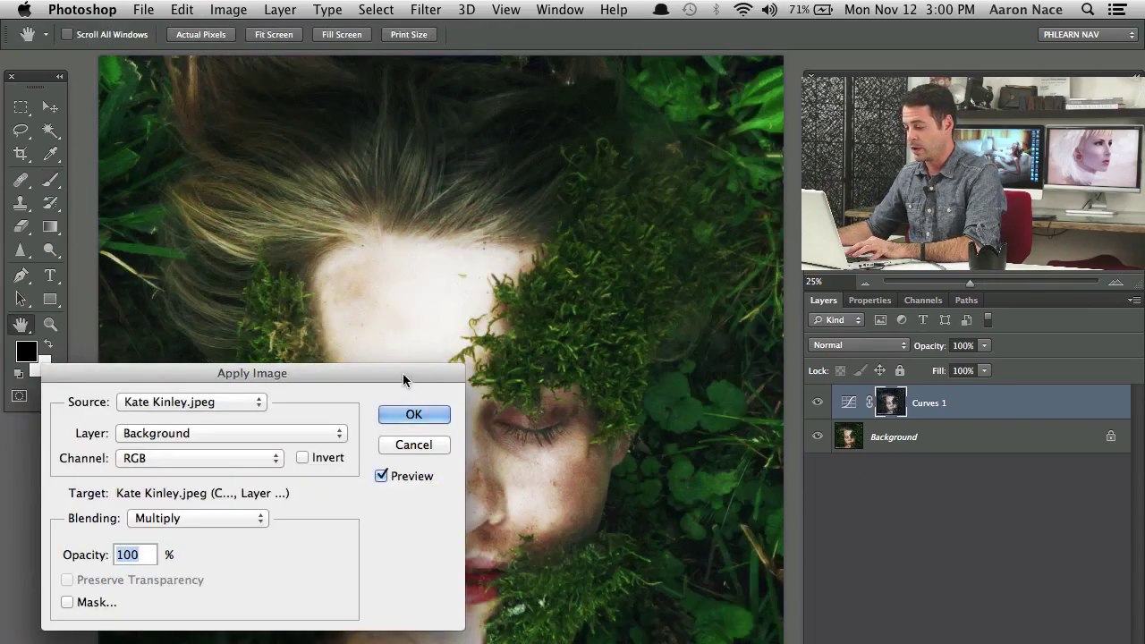
drag(402, 373, 379, 61)
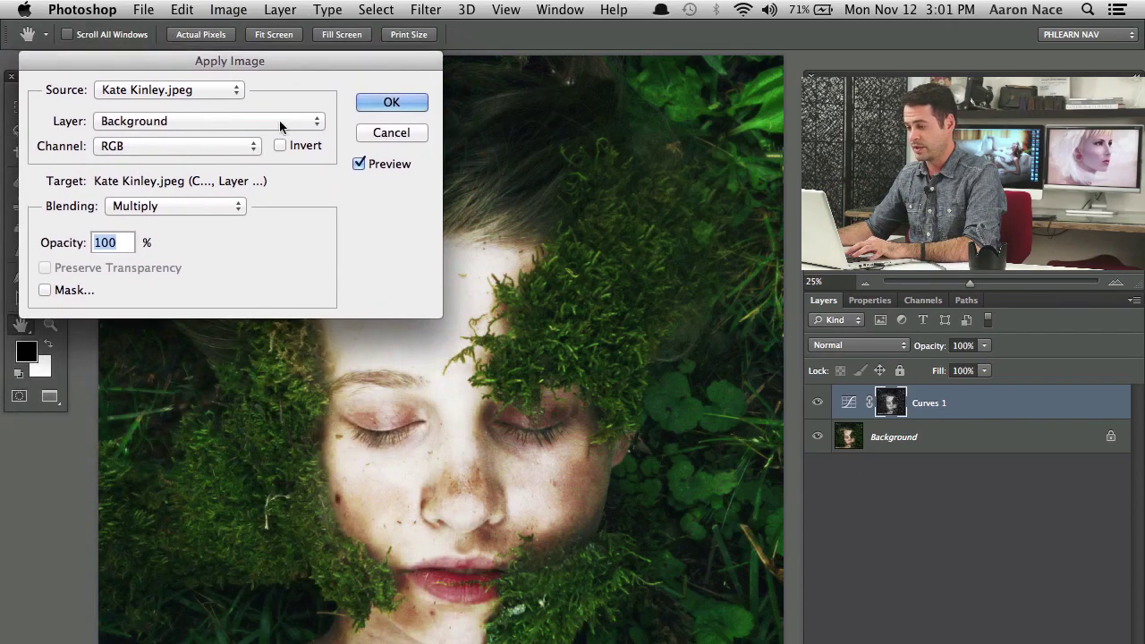
click(223, 122)
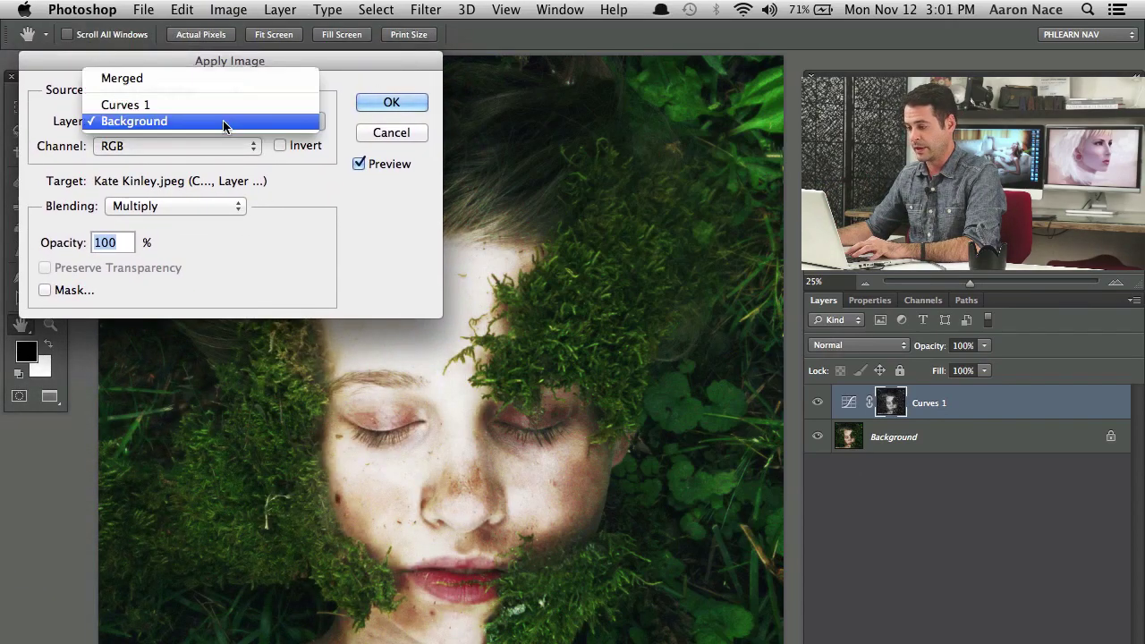
click(219, 78)
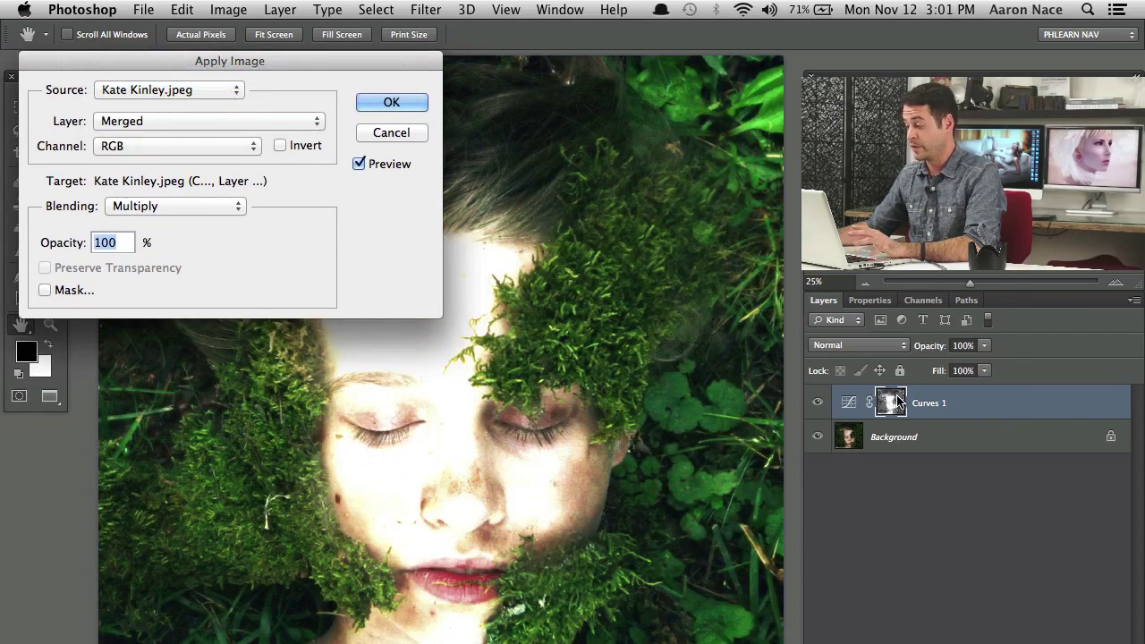
click(179, 121)
click(187, 164)
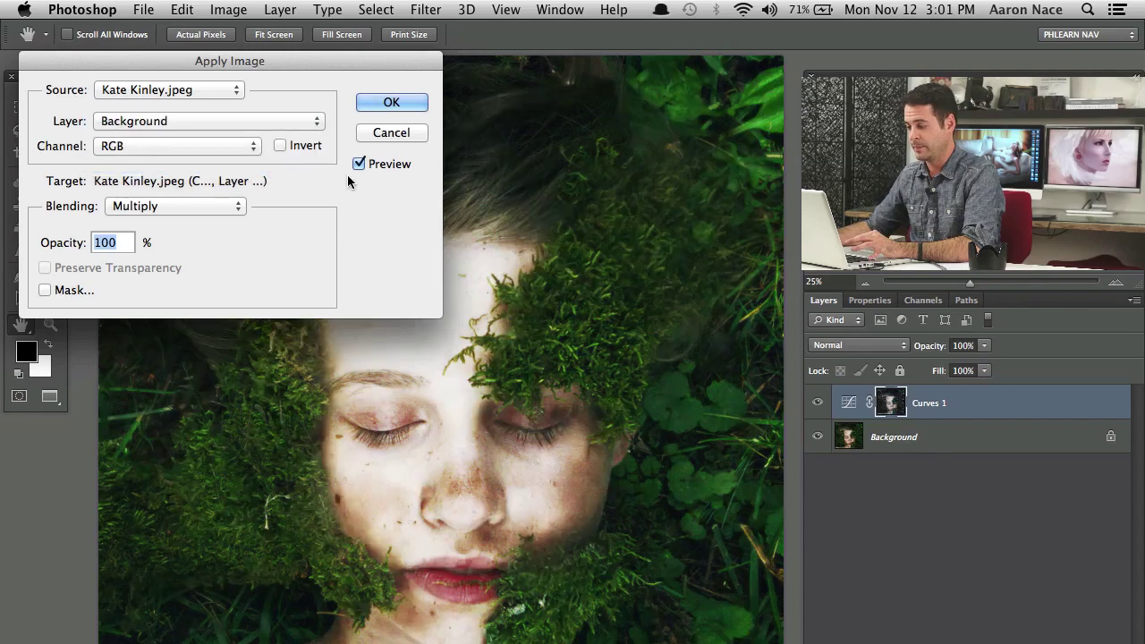
drag(525, 307, 548, 324)
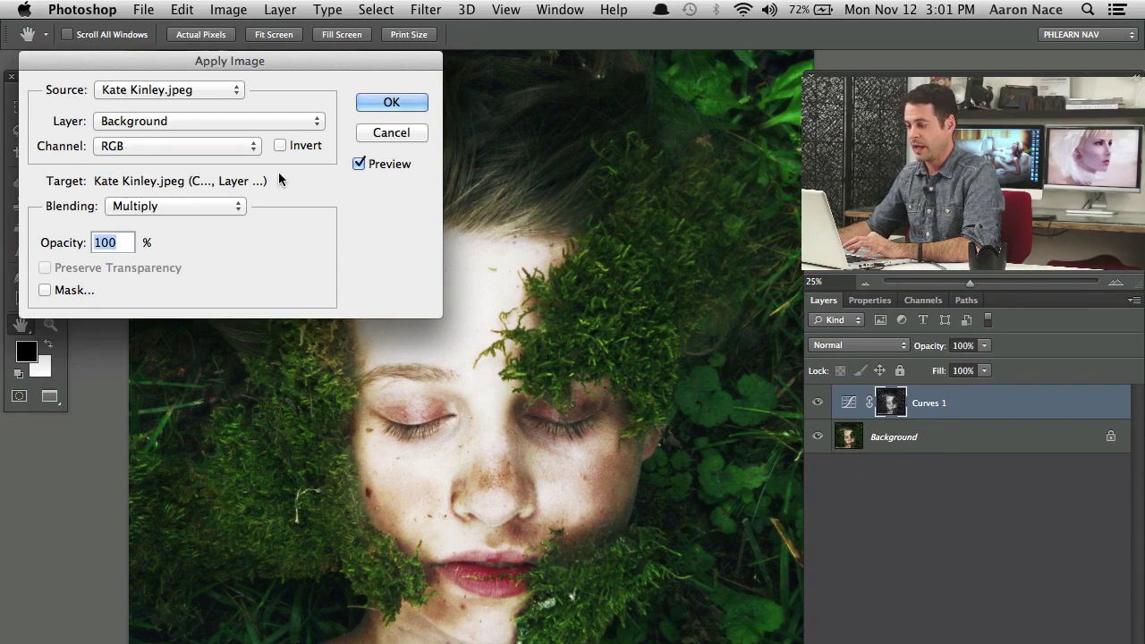
click(281, 145)
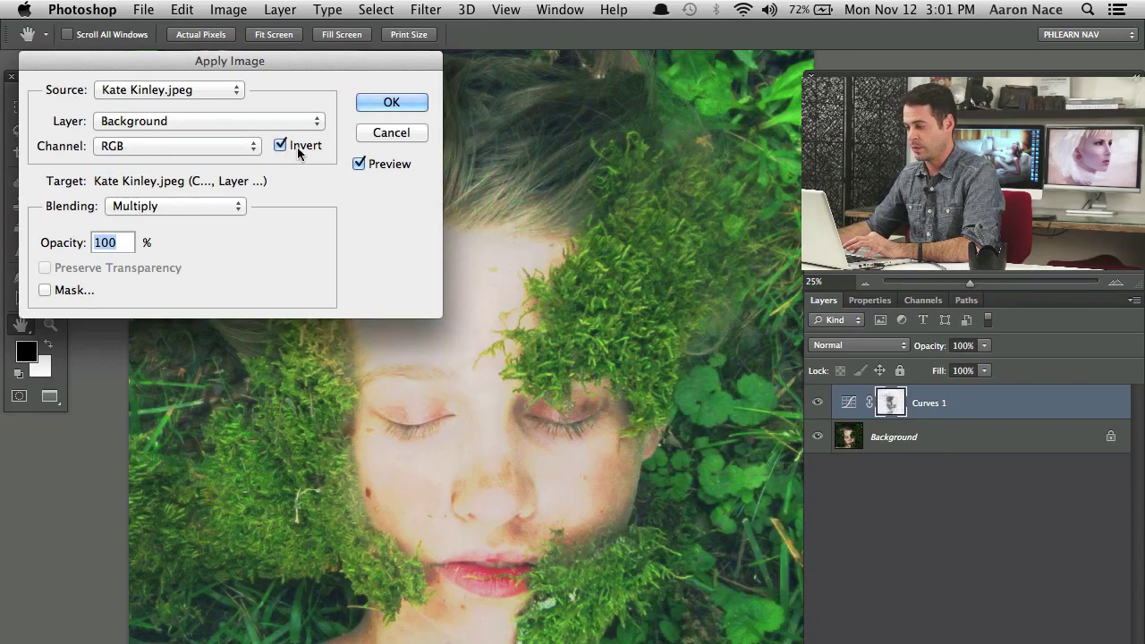
click(280, 146)
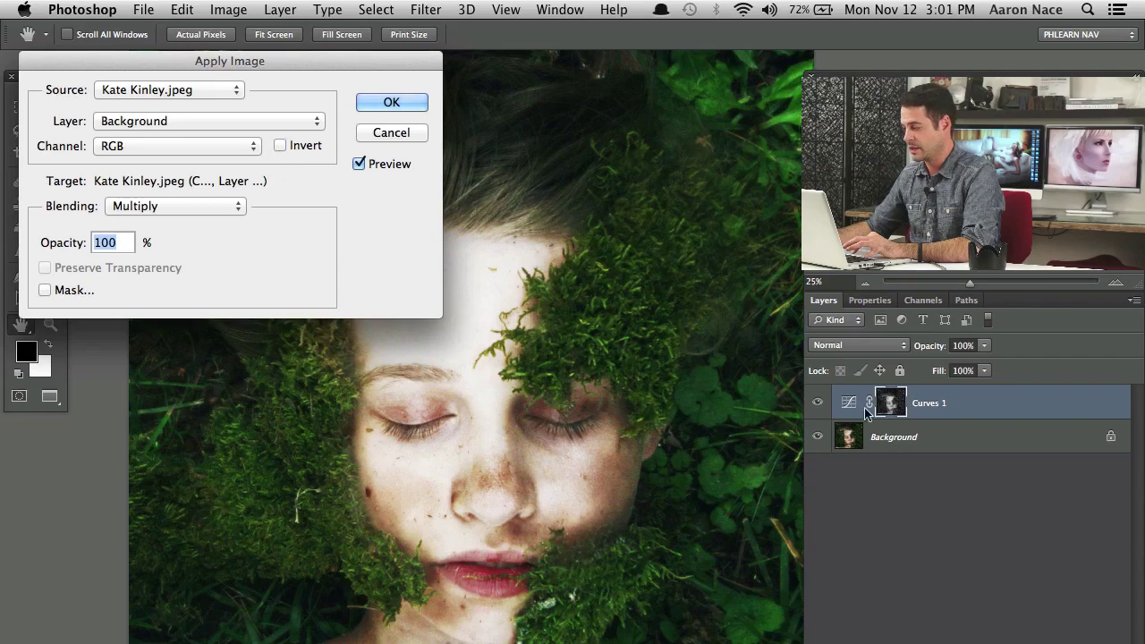
click(281, 146)
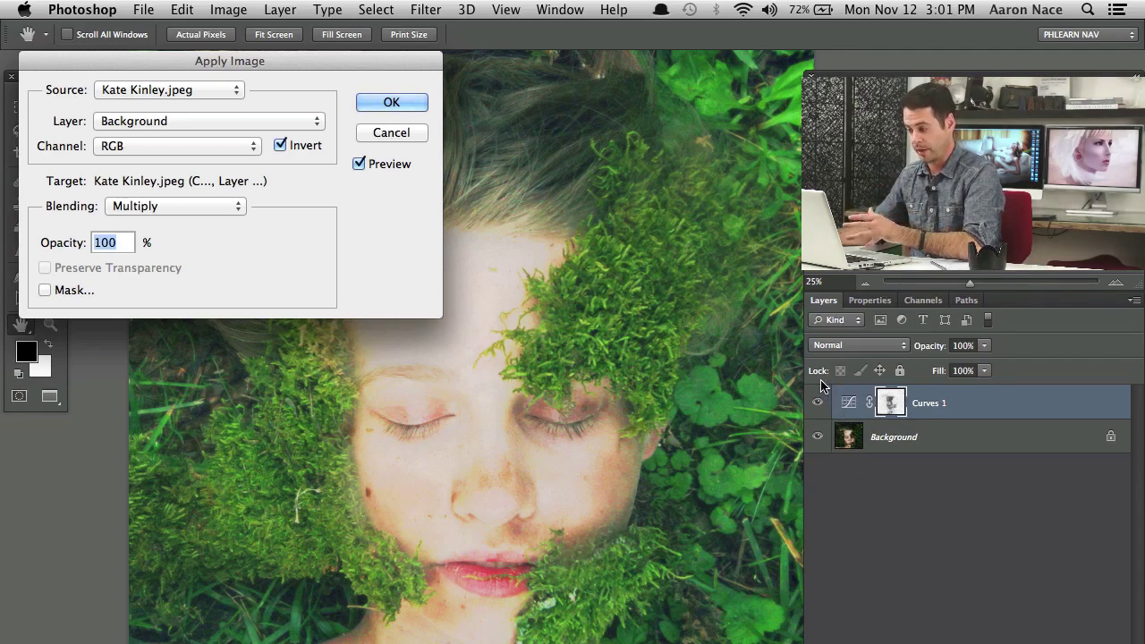
Apply the inverted image to the Curves 1 mask and toggle Curves 1 to compare before and after
click(407, 103)
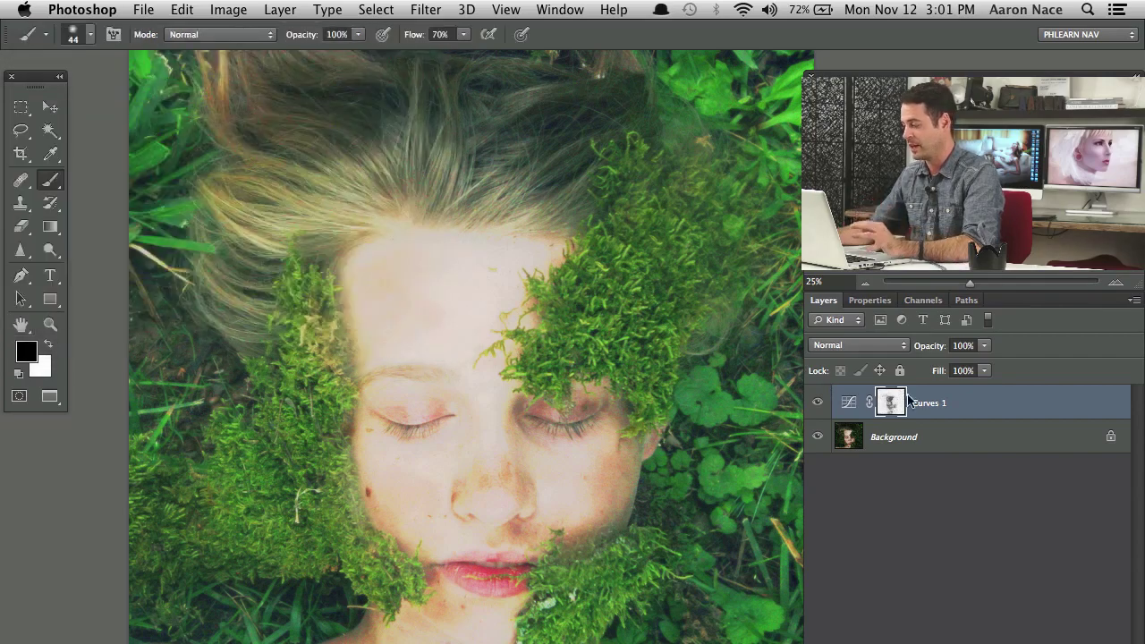
click(817, 403)
click(817, 403)
click(817, 403)
click(817, 402)
click(817, 403)
click(817, 403)
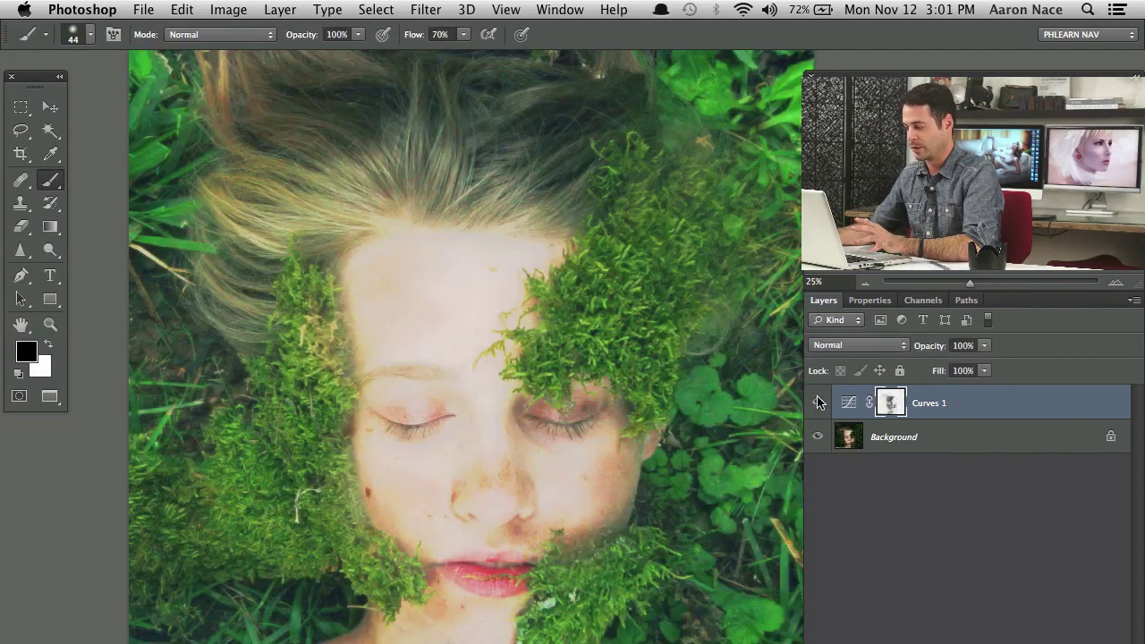
click(817, 403)
click(817, 402)
click(817, 403)
click(817, 402)
View the Curves 1 mask on its own, return to the colour view, and hide Curves 1
alt+click(889, 404)
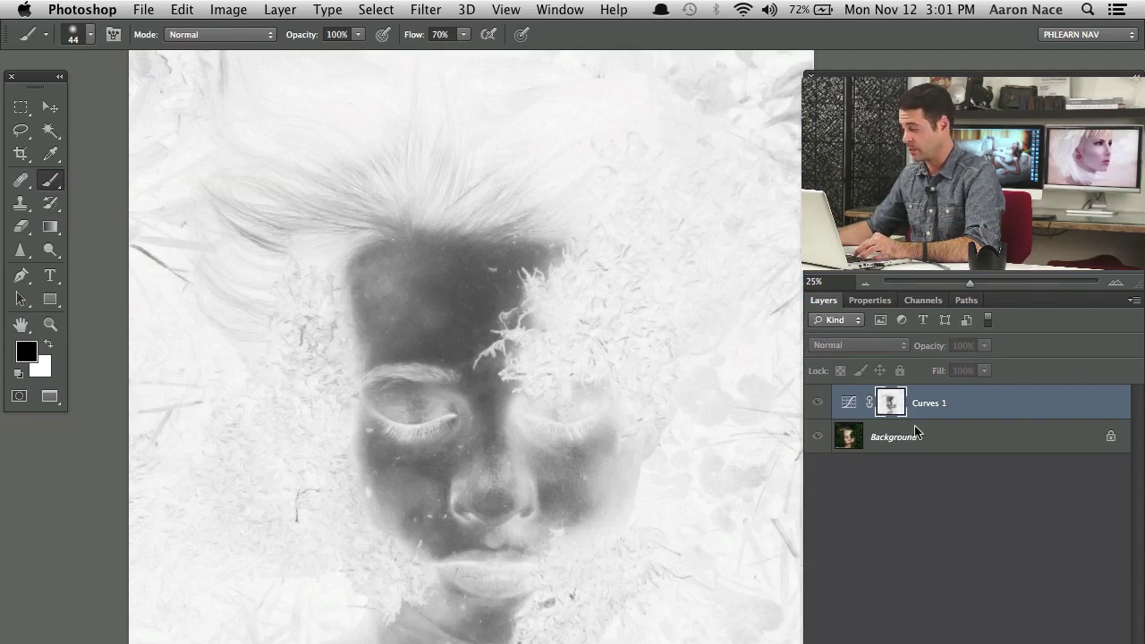
alt+click(895, 407)
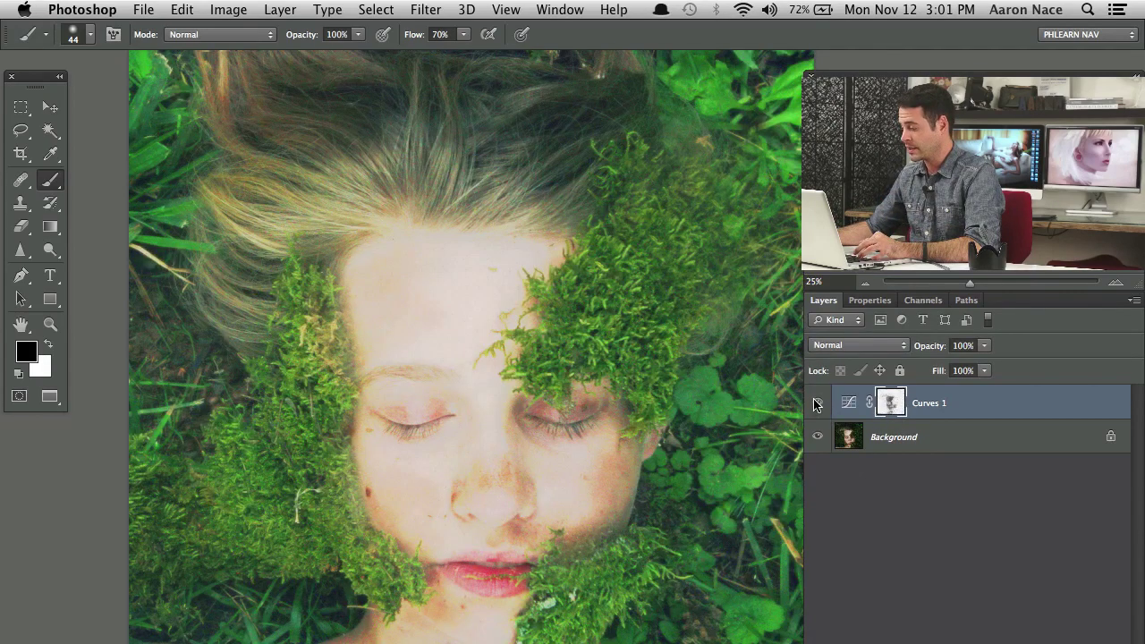
click(817, 404)
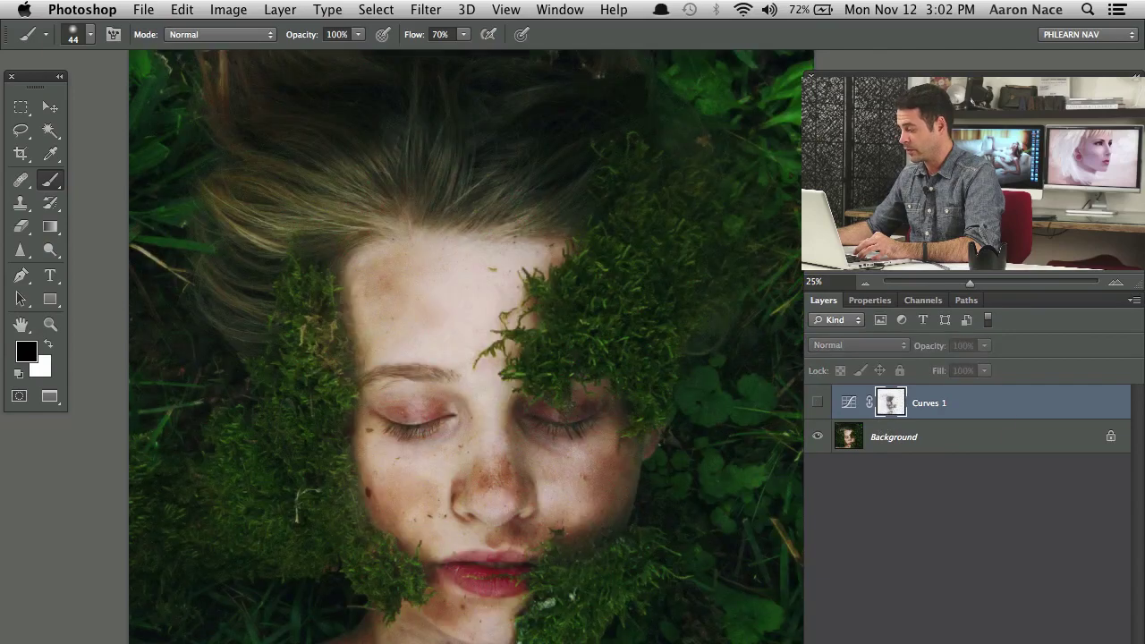
Add a Curves 2 adjustment with the curve pulled down to darken the whole photo
click(1020, 640)
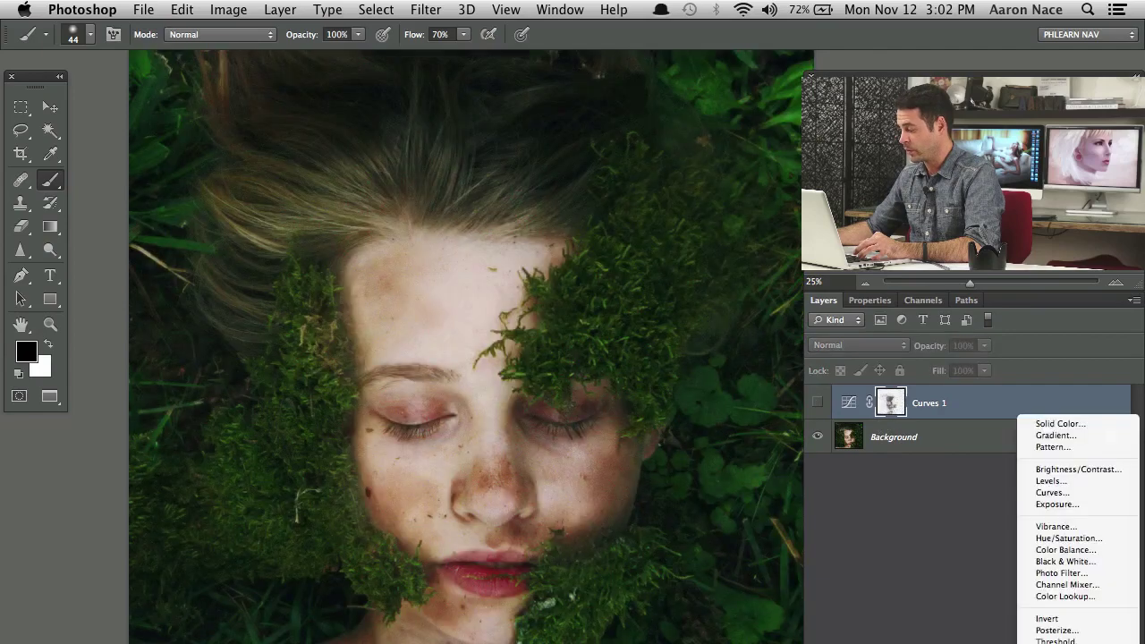
click(1053, 493)
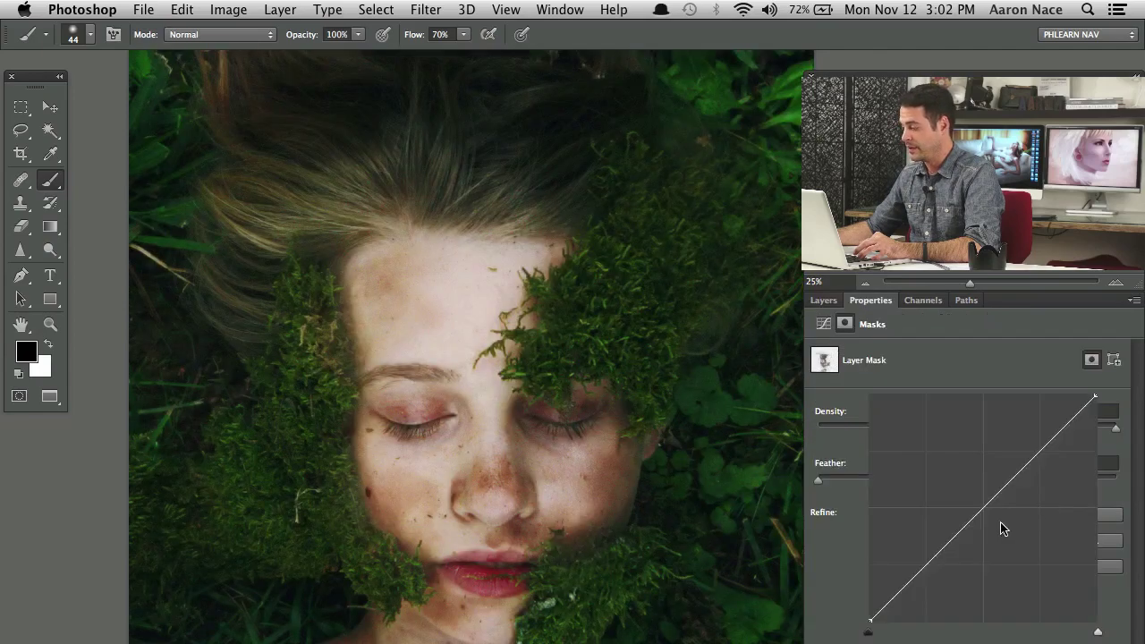
drag(975, 519, 1048, 537)
Apply the non-inverted Background image to the Curves 2 mask with Invert unchecked
click(825, 300)
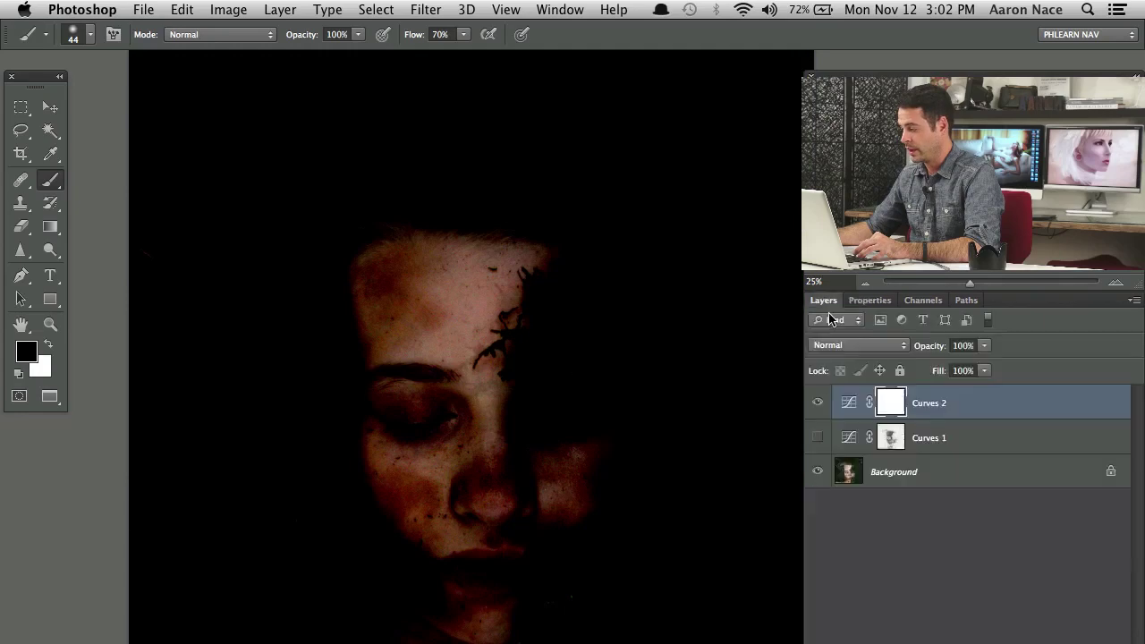
click(228, 10)
click(363, 294)
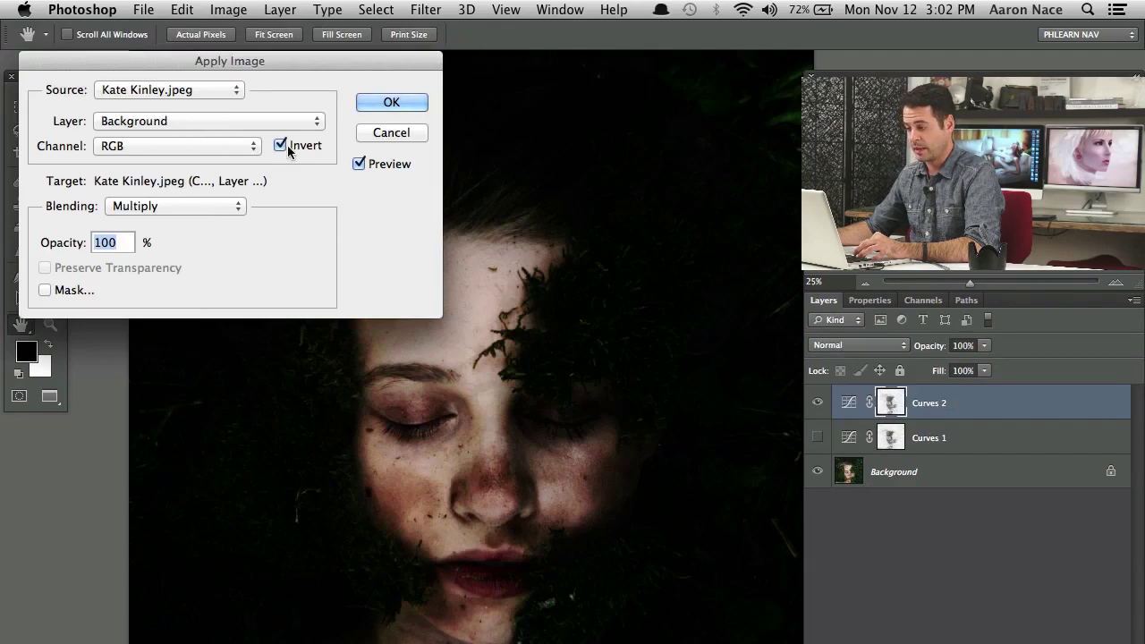
click(282, 146)
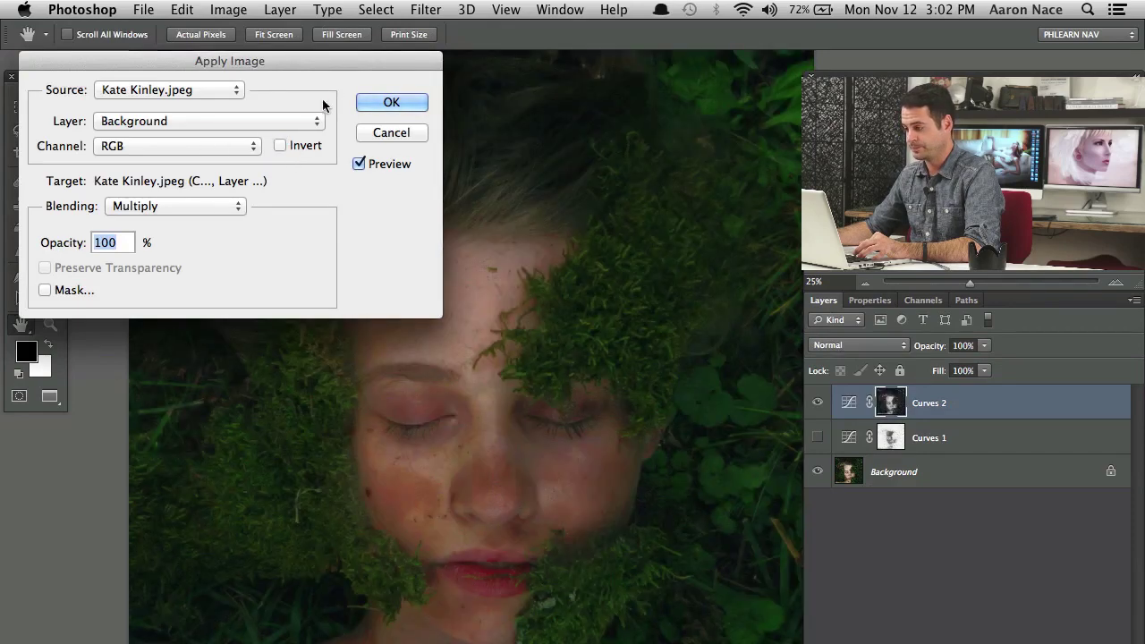
click(391, 102)
key(b)
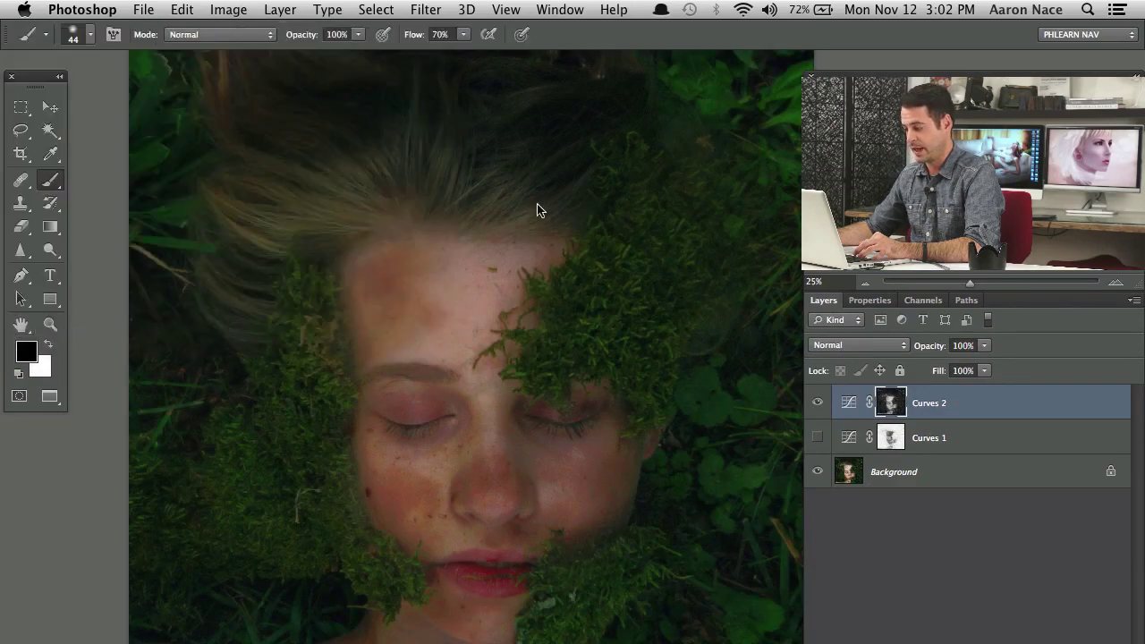
Toggle Curves 2 on and off to compare the masked darkening
click(816, 402)
click(816, 402)
click(816, 402)
click(816, 404)
click(816, 404)
click(816, 404)
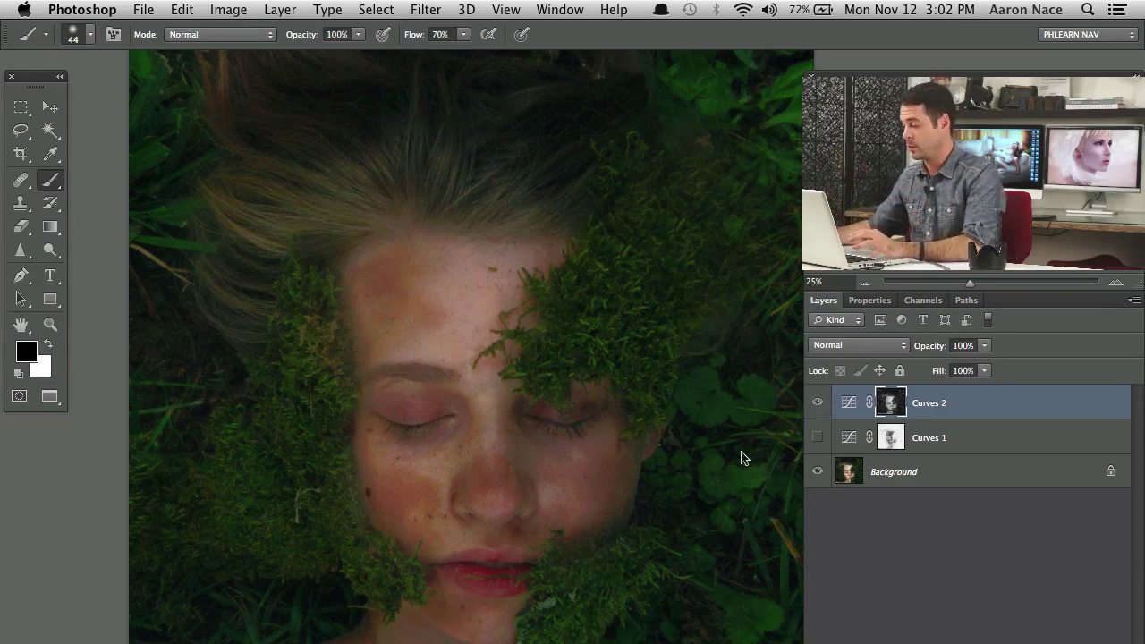
Raise the Curves 2 curve point to ease the darkening, then toggle Curves 2 to compare
double_click(849, 408)
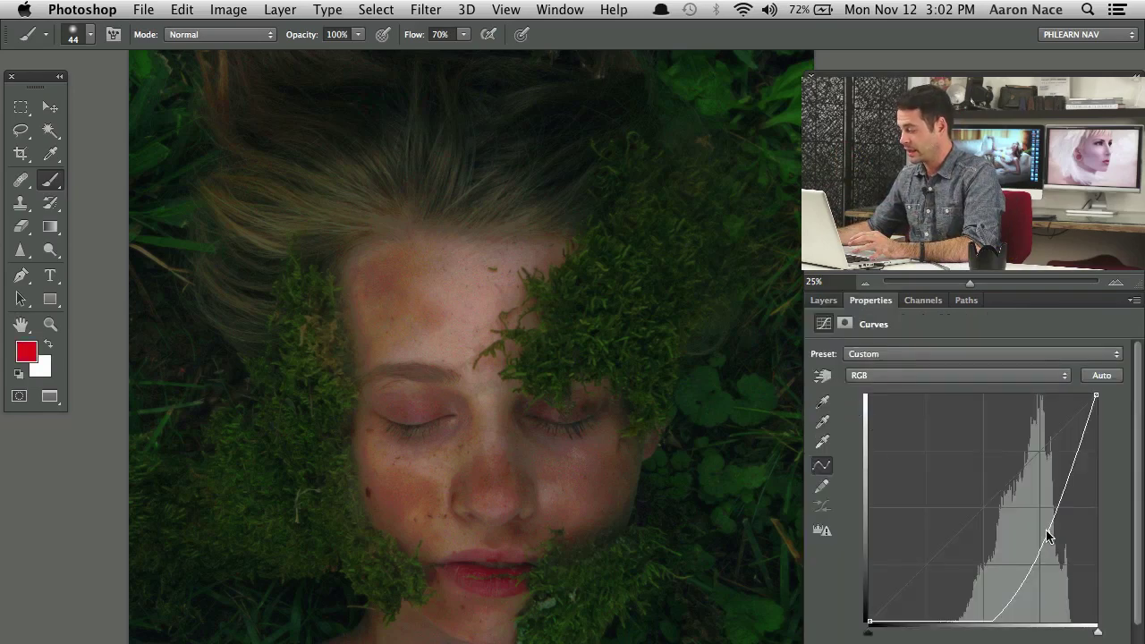
drag(1049, 537, 1025, 514)
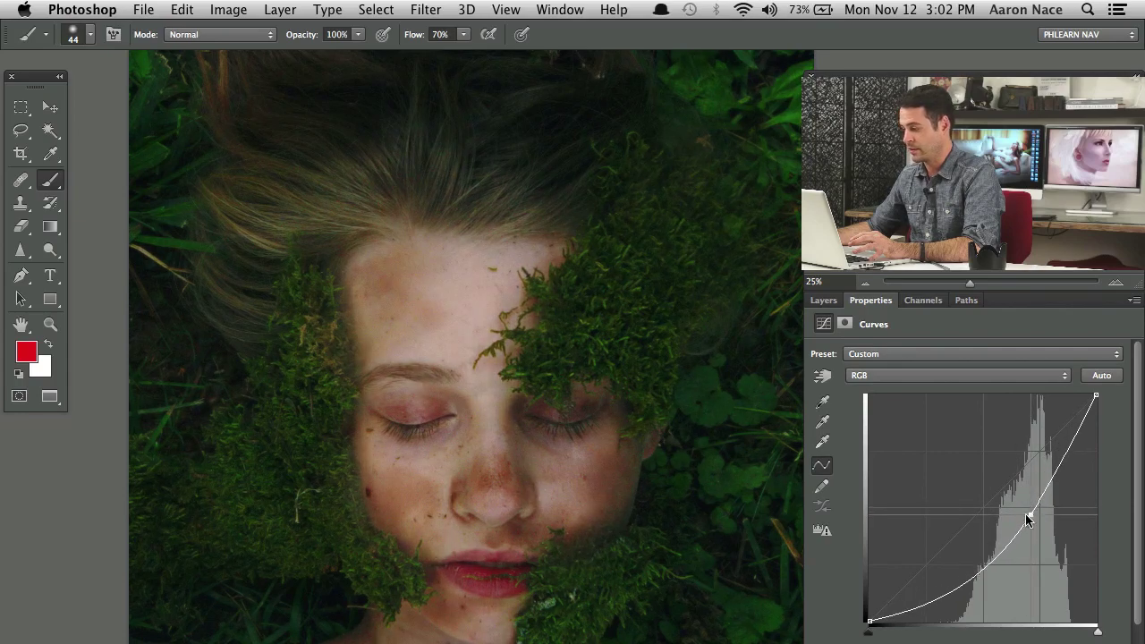
click(824, 300)
click(820, 403)
click(820, 404)
click(820, 404)
click(820, 403)
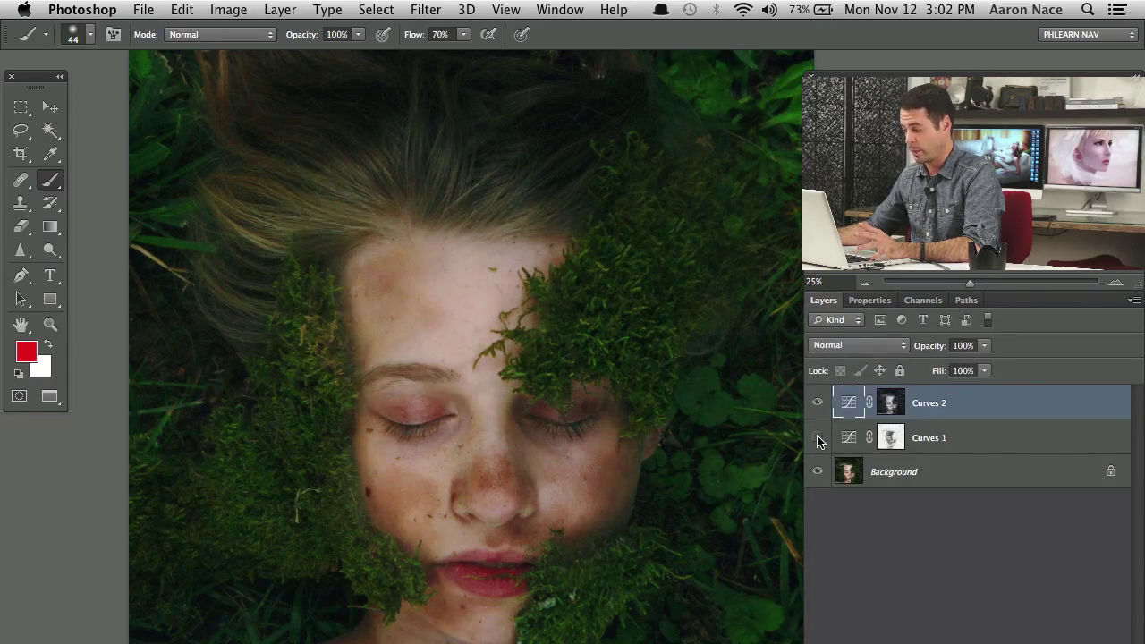
Turn Curves 1 back on and lower its curve point for a gentler brightening
click(817, 437)
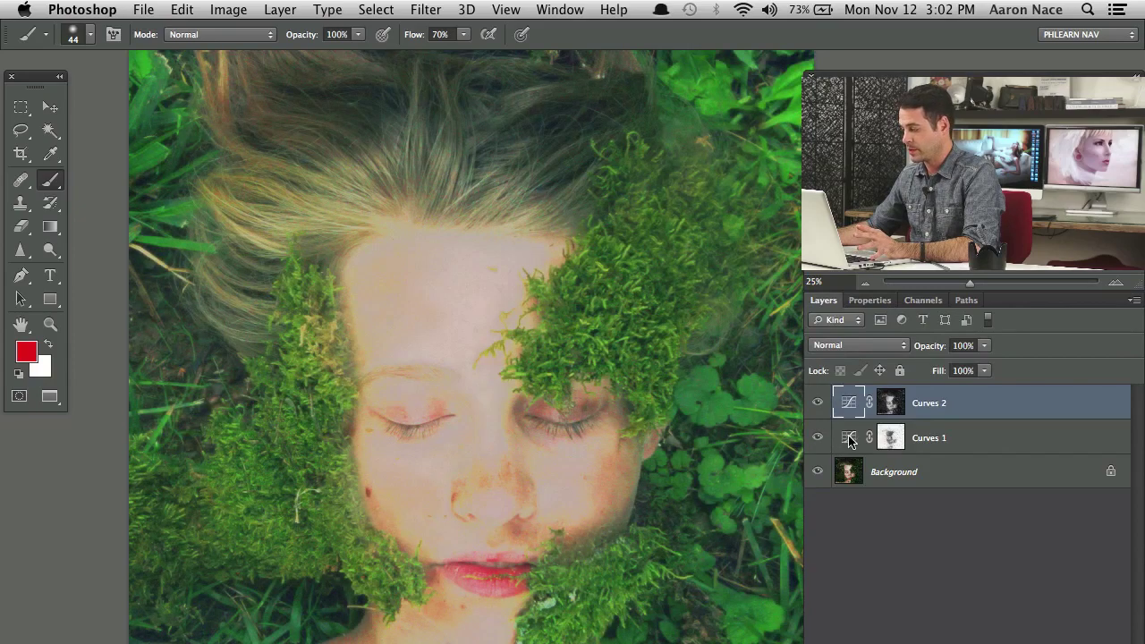
double_click(851, 440)
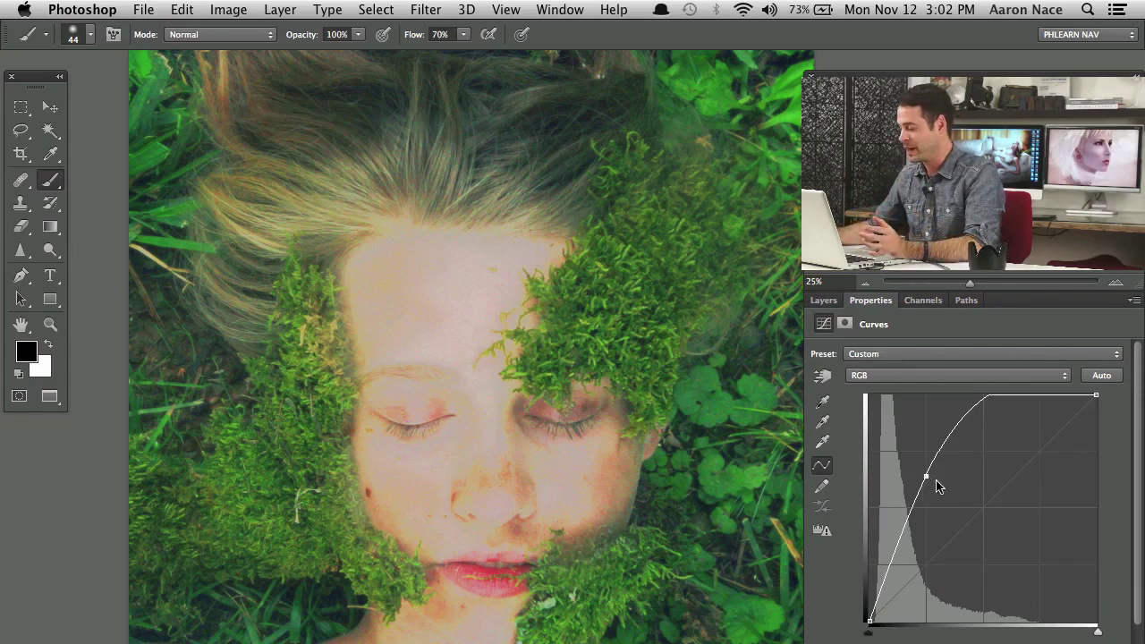
drag(938, 486, 964, 506)
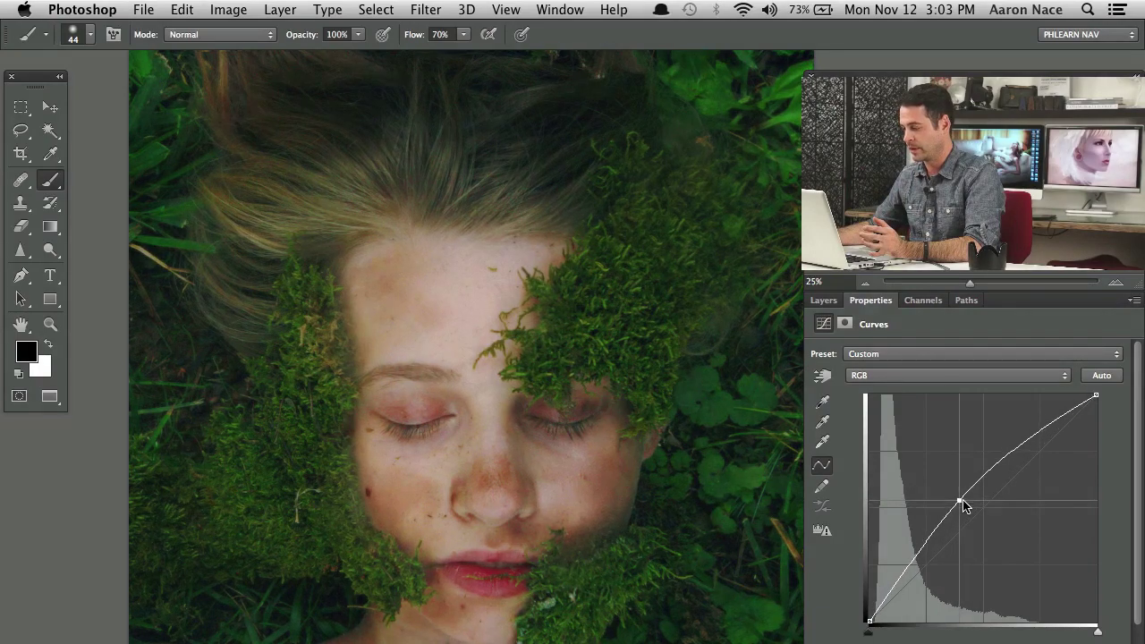
click(824, 302)
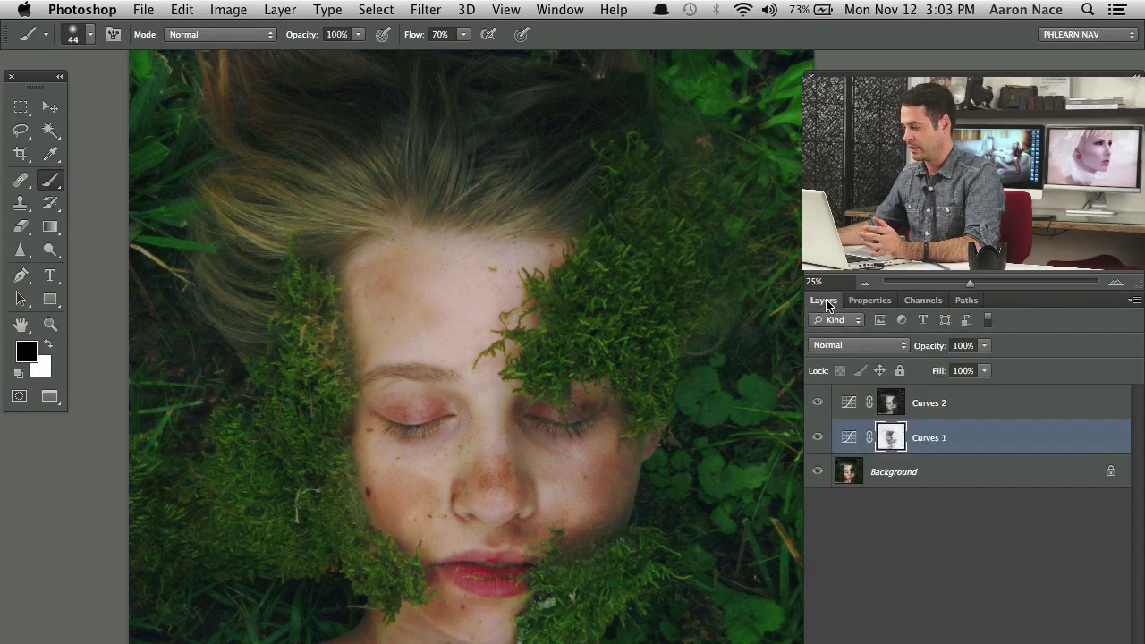
click(817, 437)
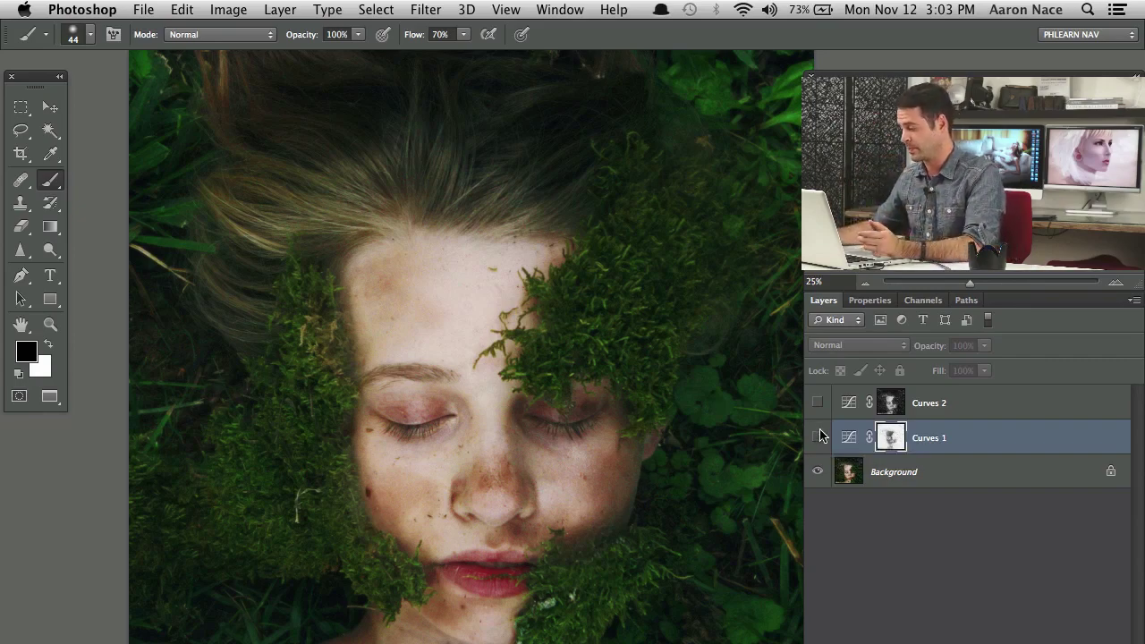
click(823, 435)
click(825, 404)
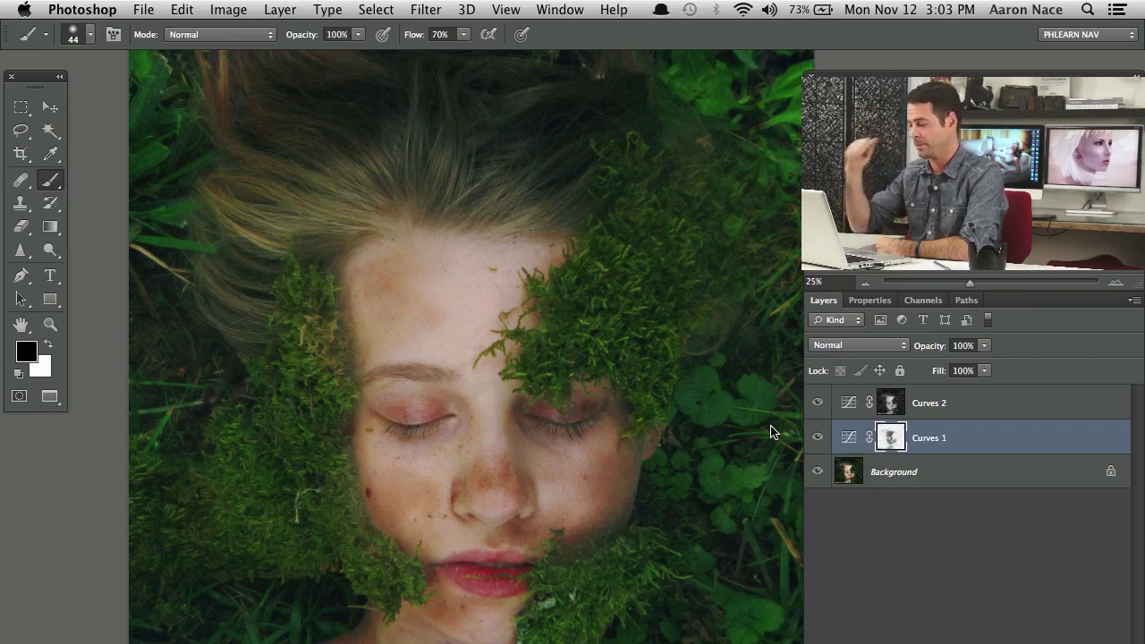
Group Curves 1 and 2 into Group 1 and add a Curves 3 layer bent upward to brighten
shift+click(981, 414)
key(super+g)
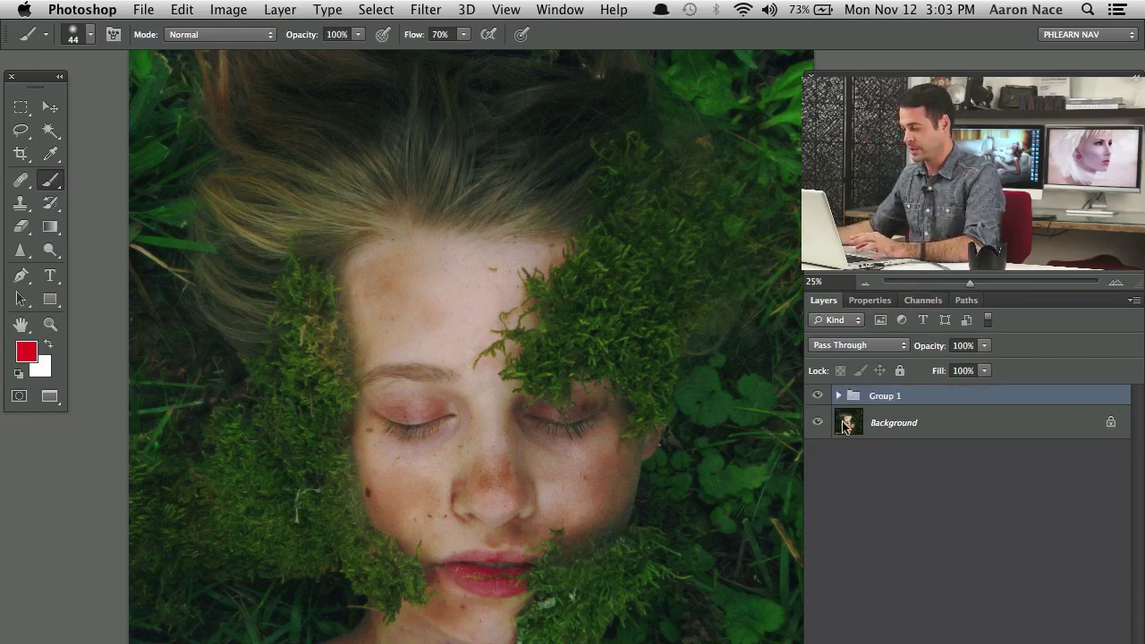
click(1020, 640)
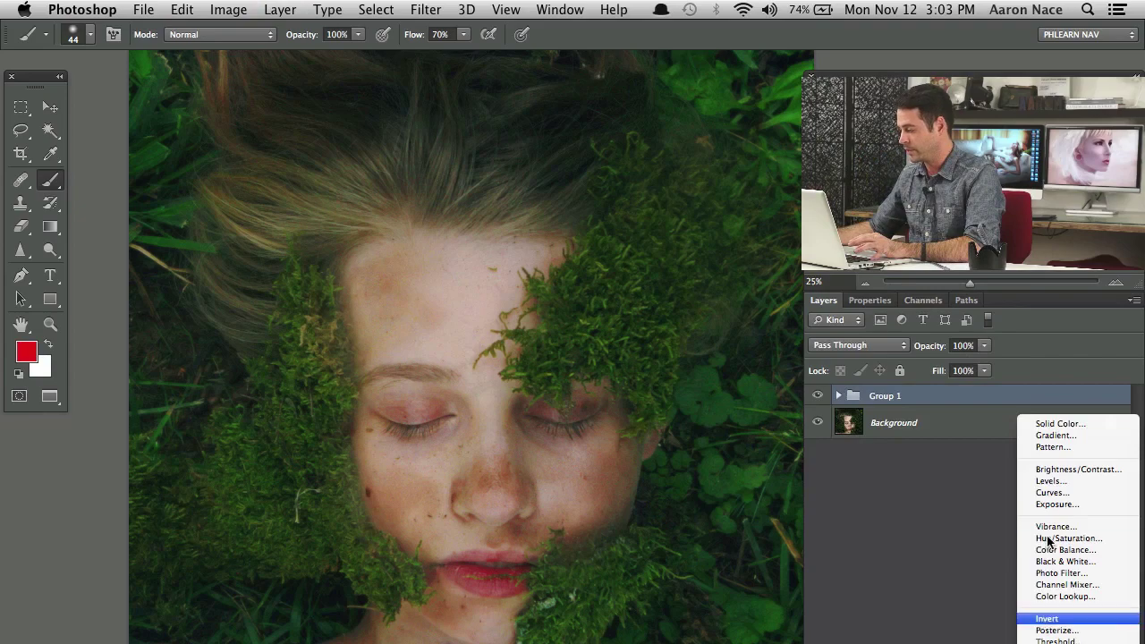
click(1033, 492)
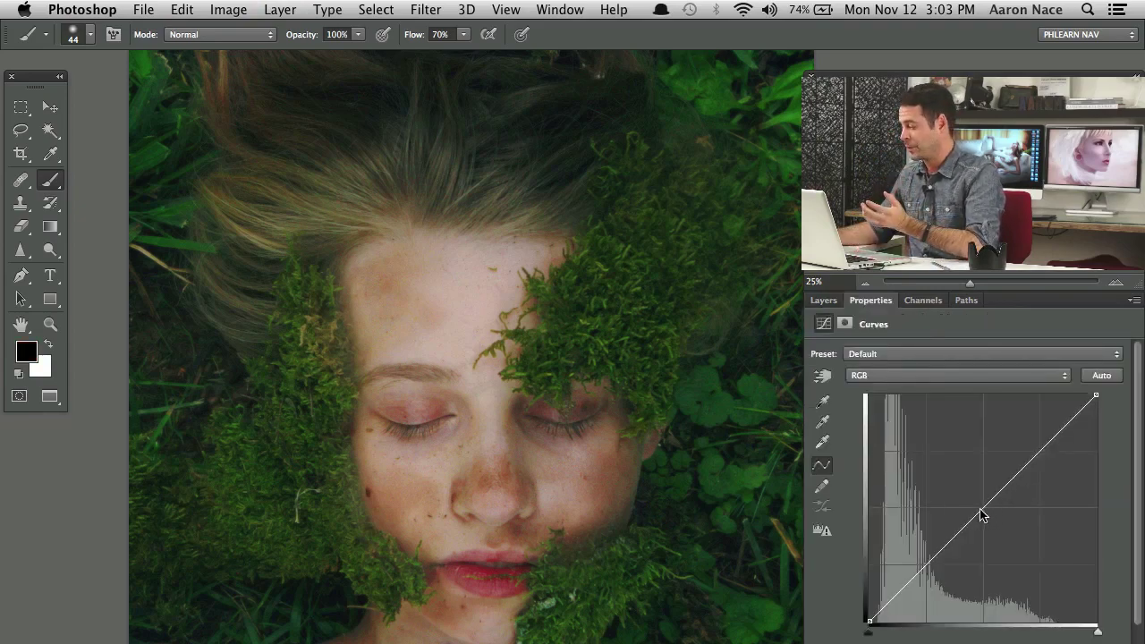
drag(981, 511, 962, 476)
click(824, 301)
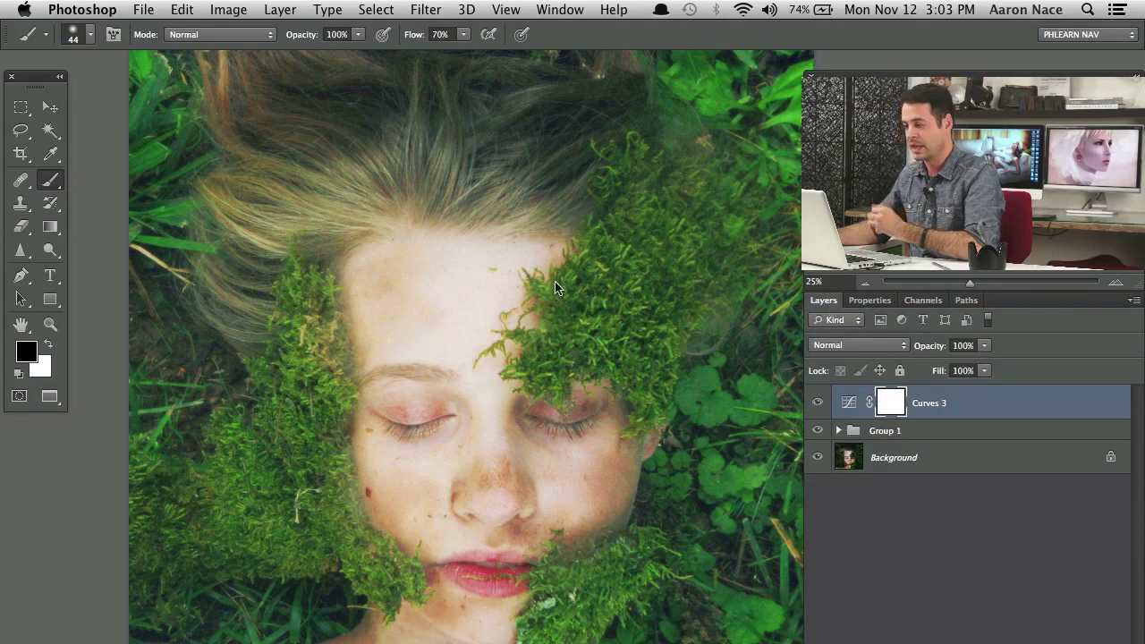
Apply the non-inverted Background image to the Curves 3 mask and toggle Curves 3 to compare
click(228, 9)
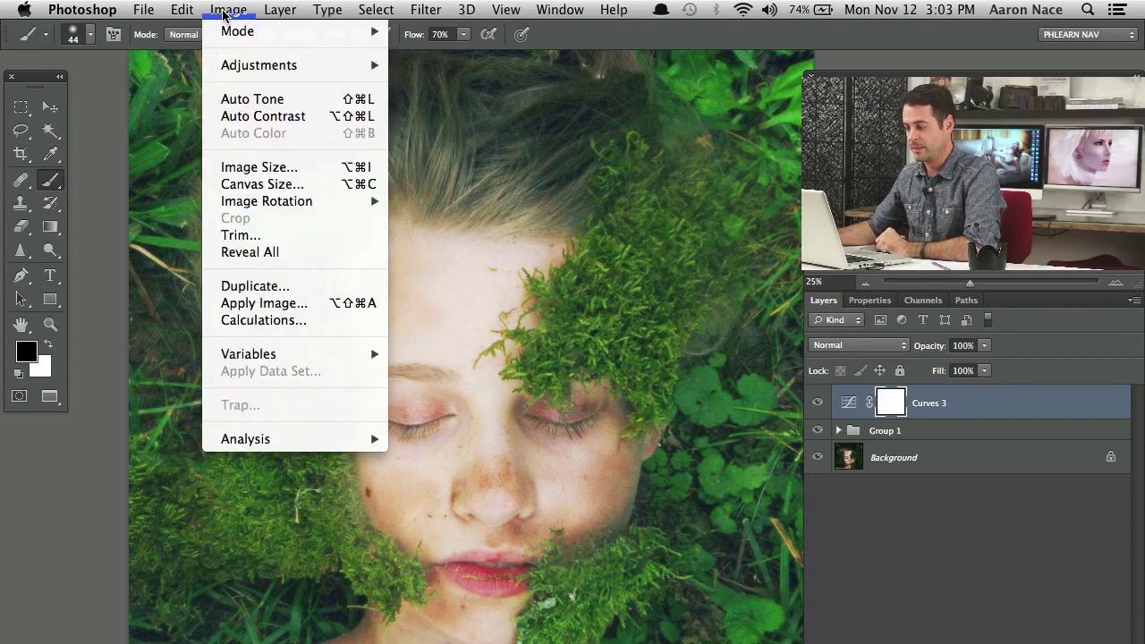
click(286, 302)
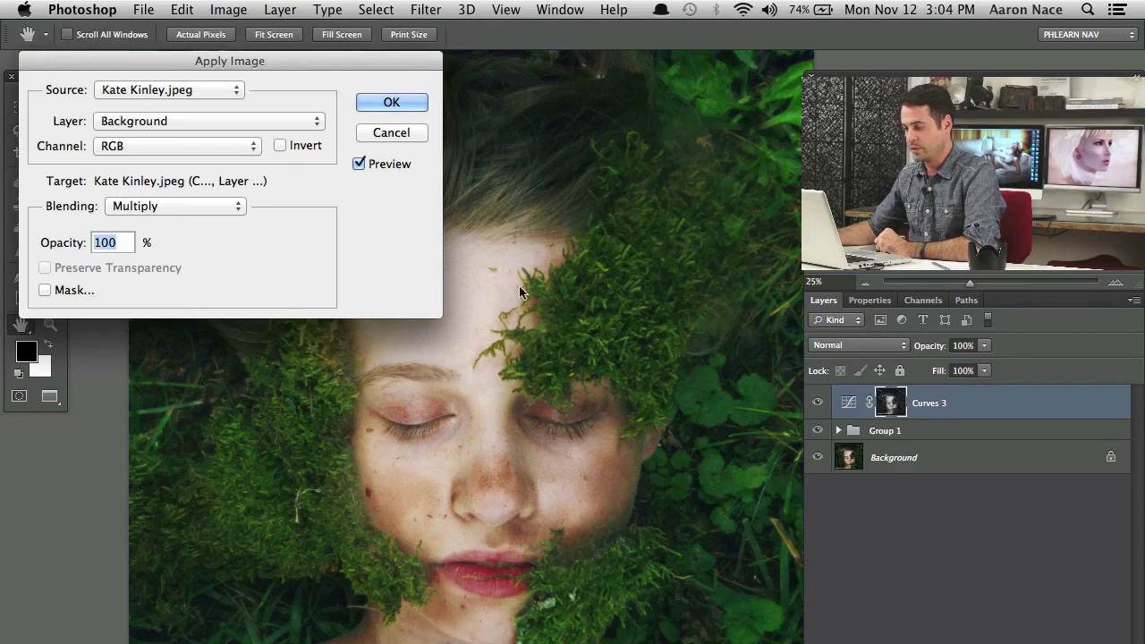
click(282, 147)
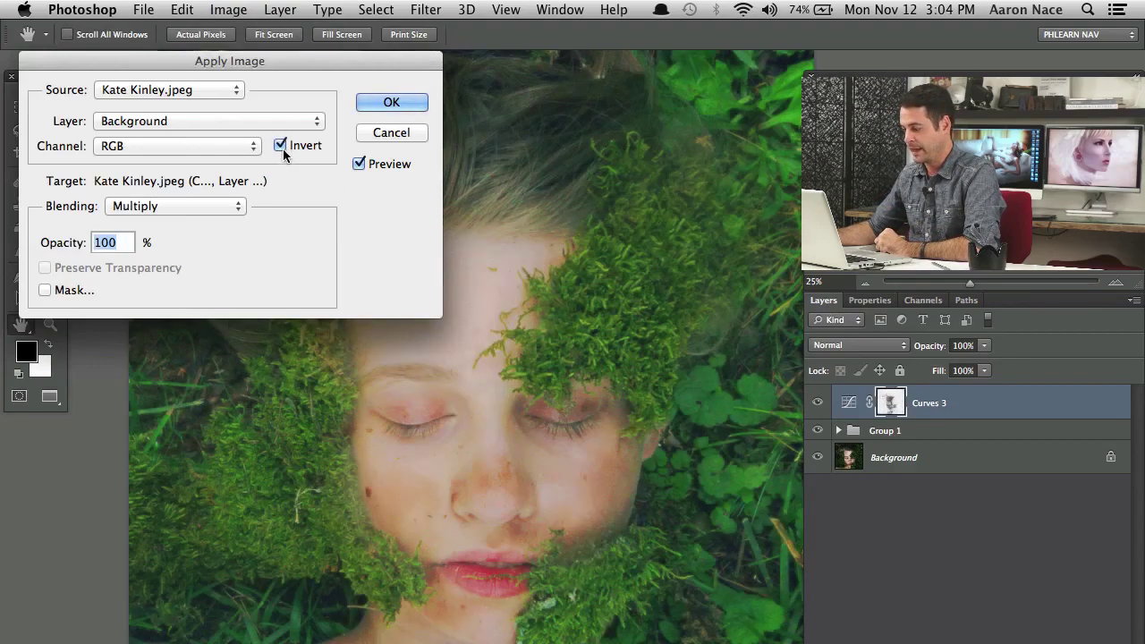
click(282, 147)
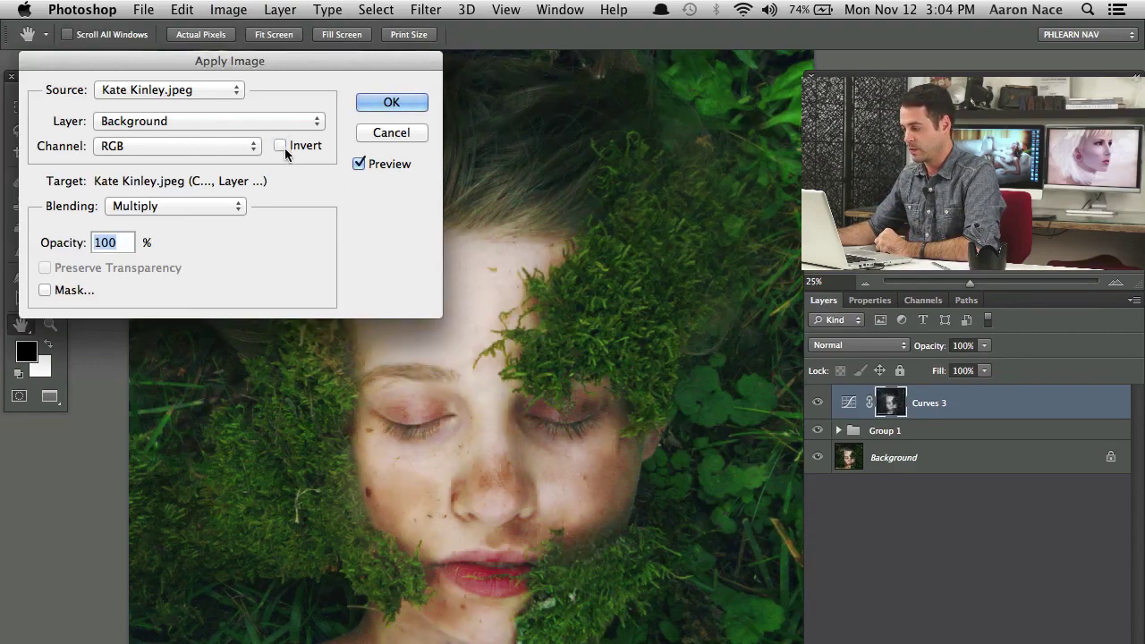
click(391, 104)
click(817, 403)
click(817, 403)
click(817, 403)
click(816, 402)
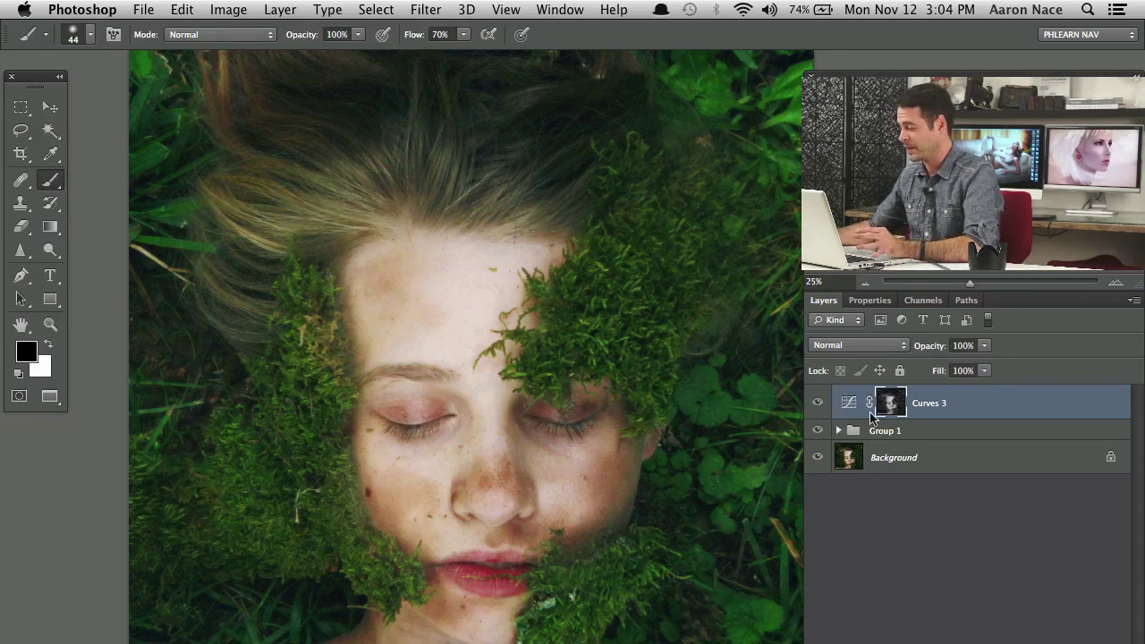
Hide Curves 3 and add a Curves 4 adjustment with the curve pulled down to darken
click(817, 403)
click(1050, 640)
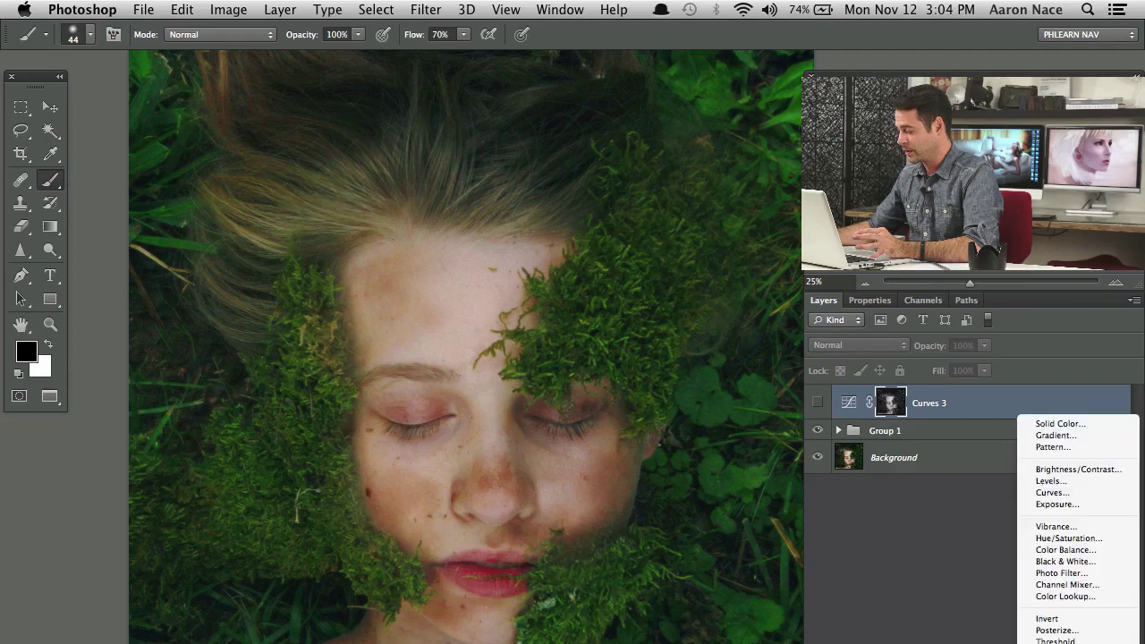
click(1054, 499)
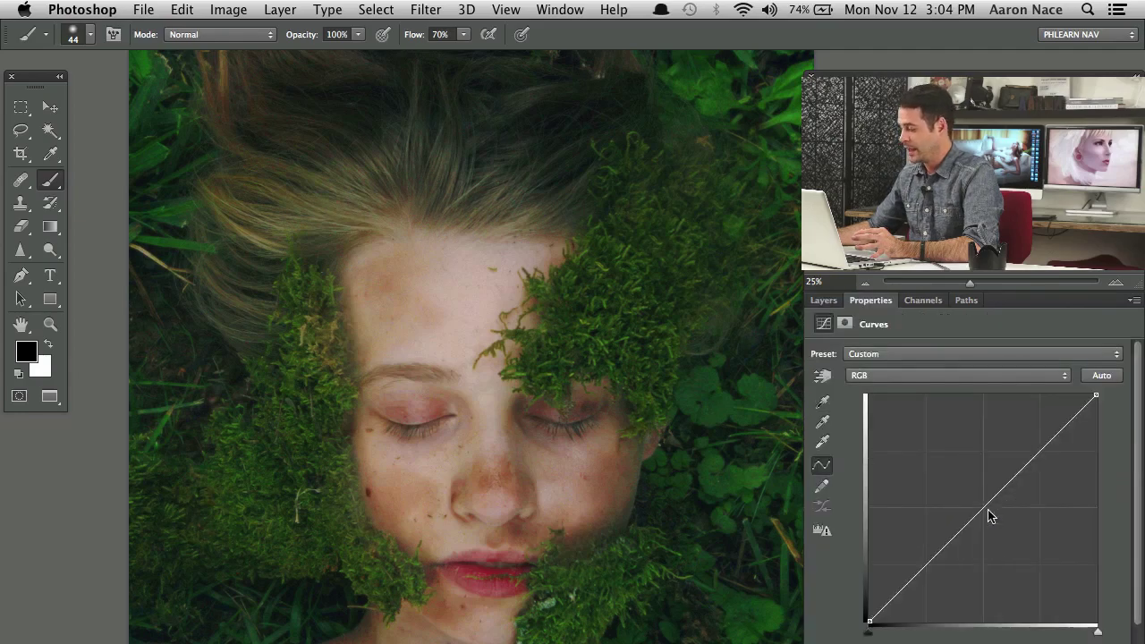
mouse_move(984, 511)
mouse_down()
mouse_move(1017, 548)
mouse_move(996, 528)
mouse_up()
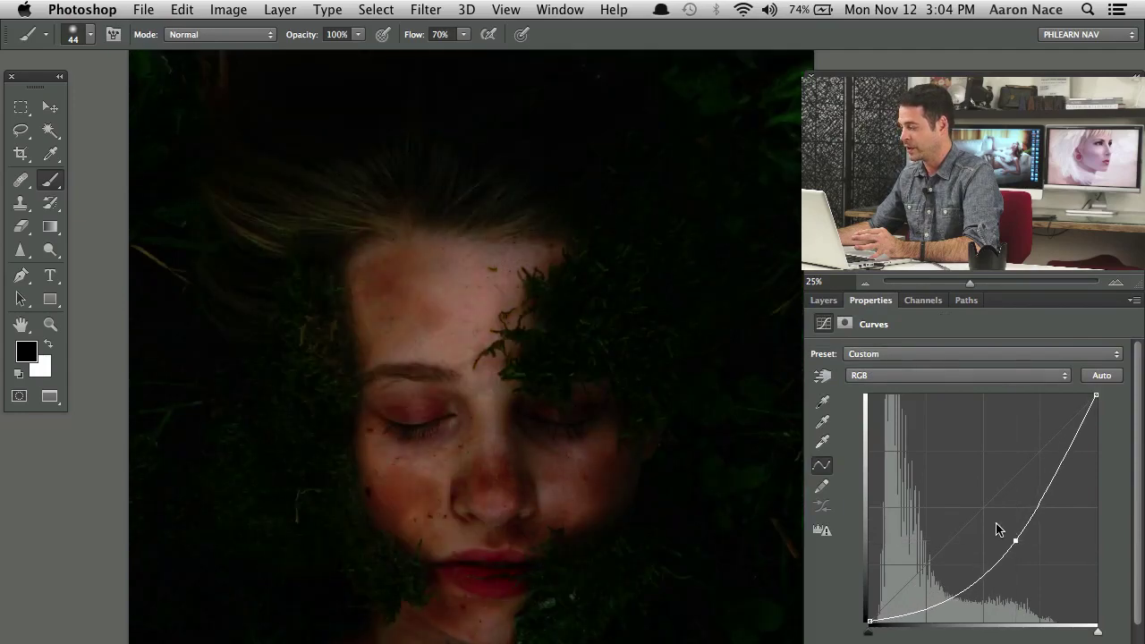
click(822, 303)
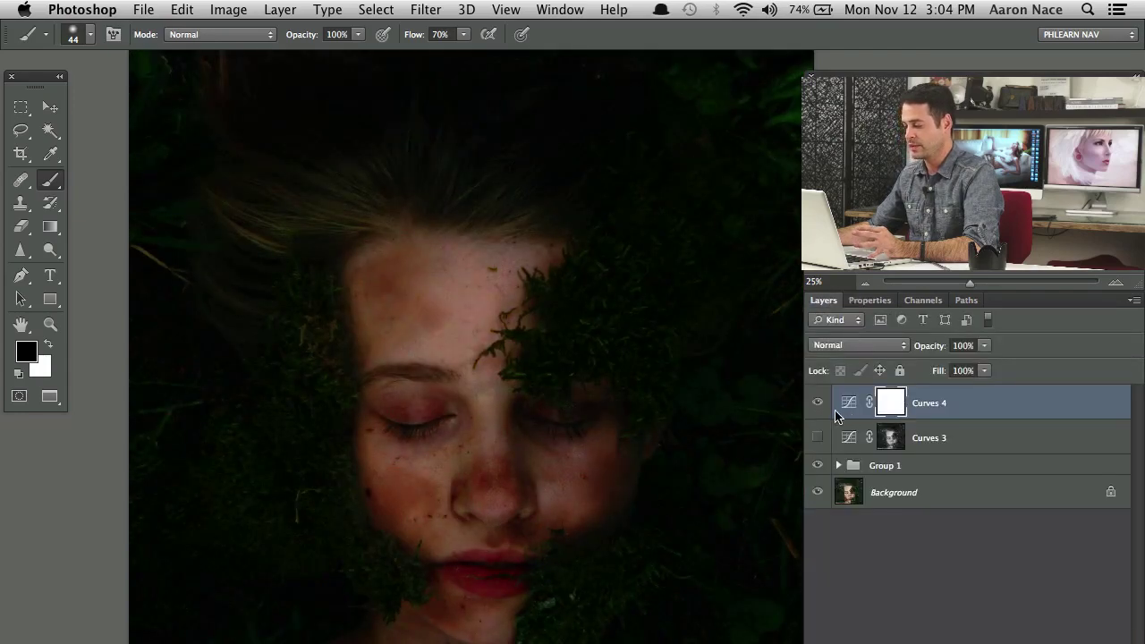
Apply the inverted Background image to the Curves 4 mask via Apply Image
click(231, 10)
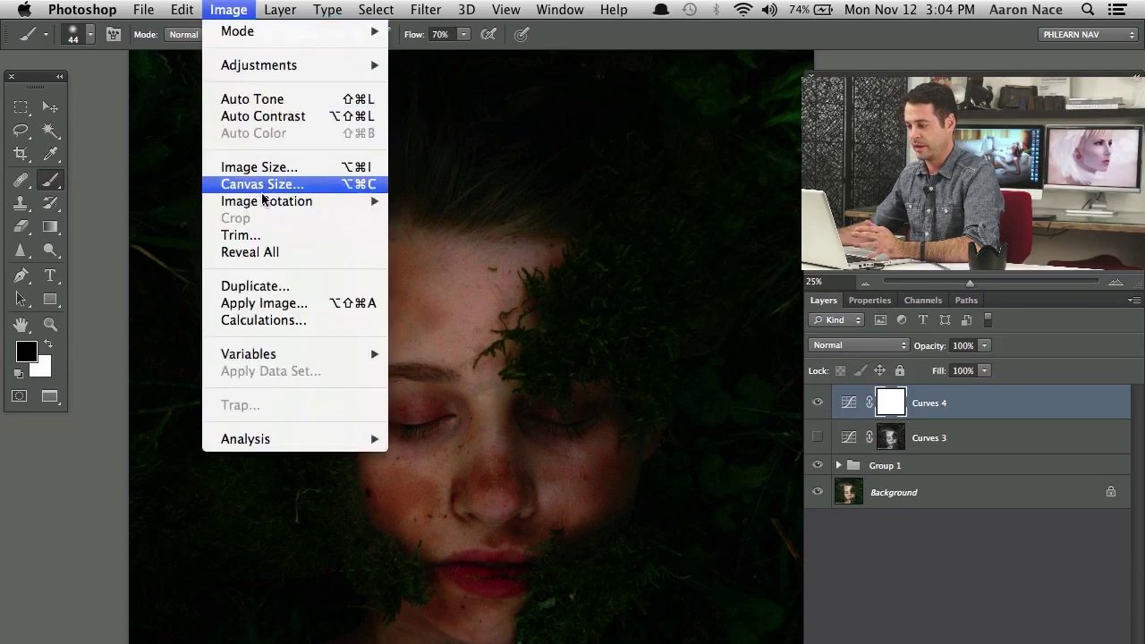
click(276, 307)
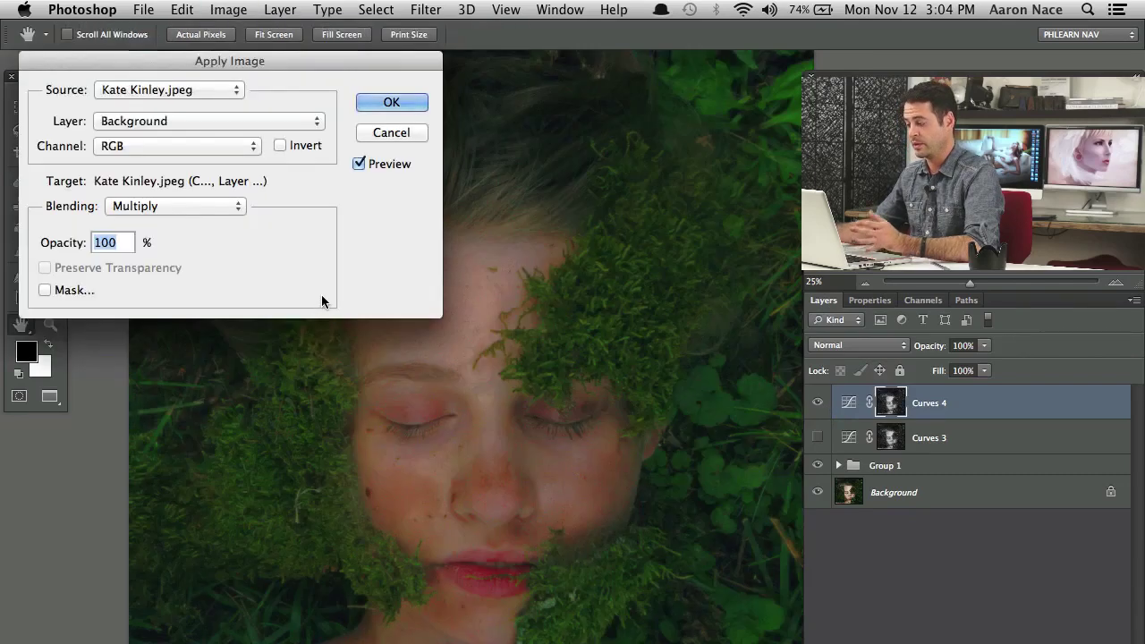
click(281, 146)
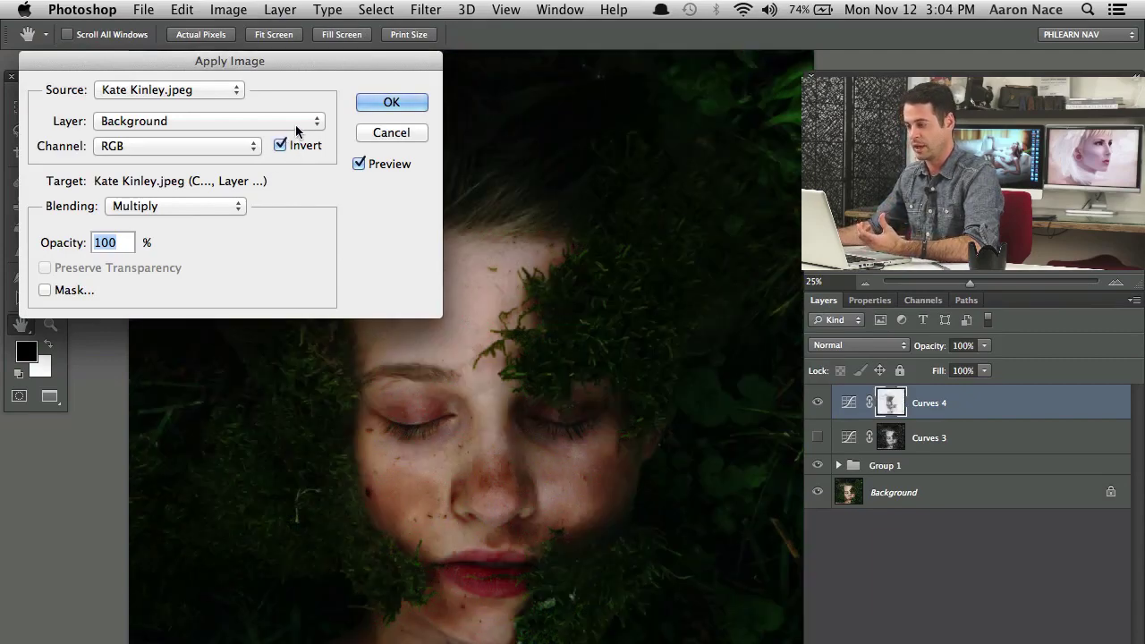
click(384, 104)
key(b)
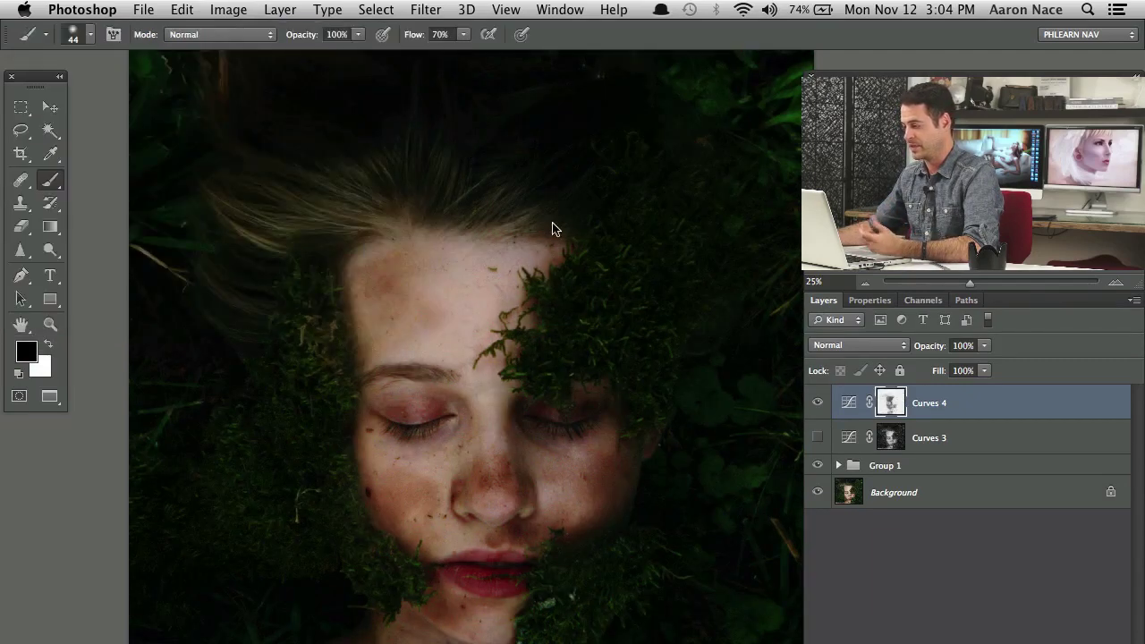
scroll(598, 383, right, 2)
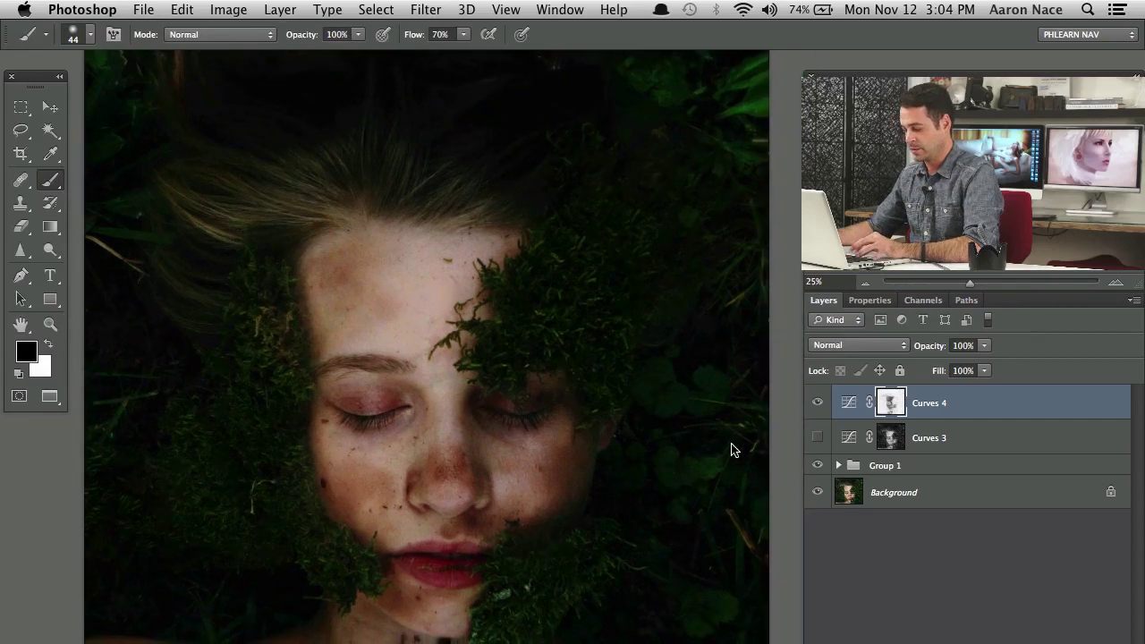
shift+click(892, 407)
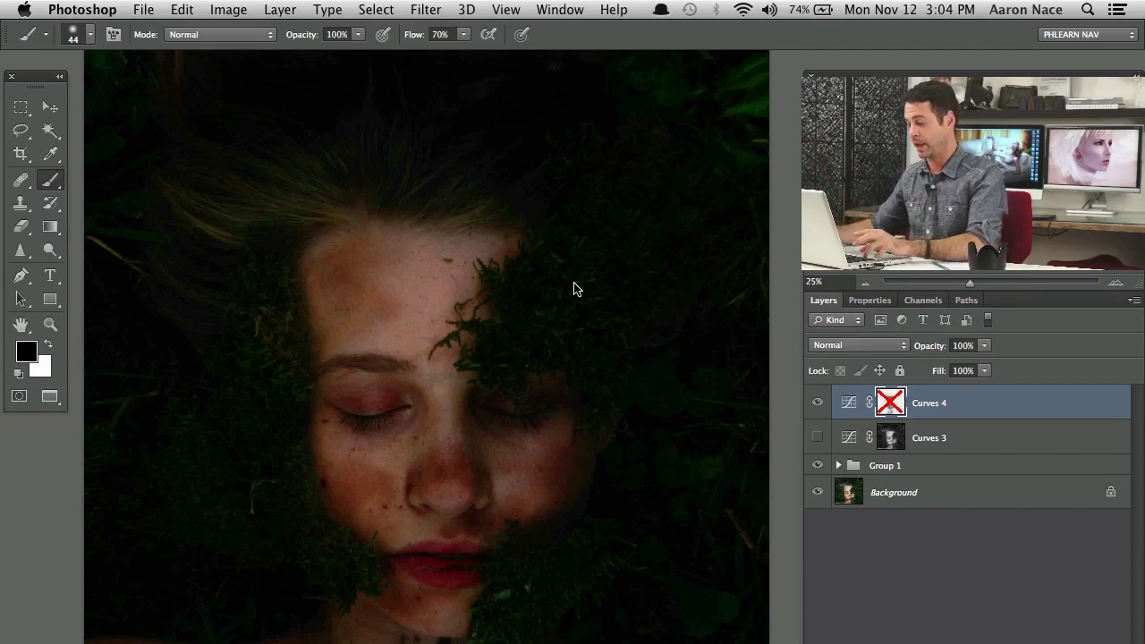
shift+click(892, 402)
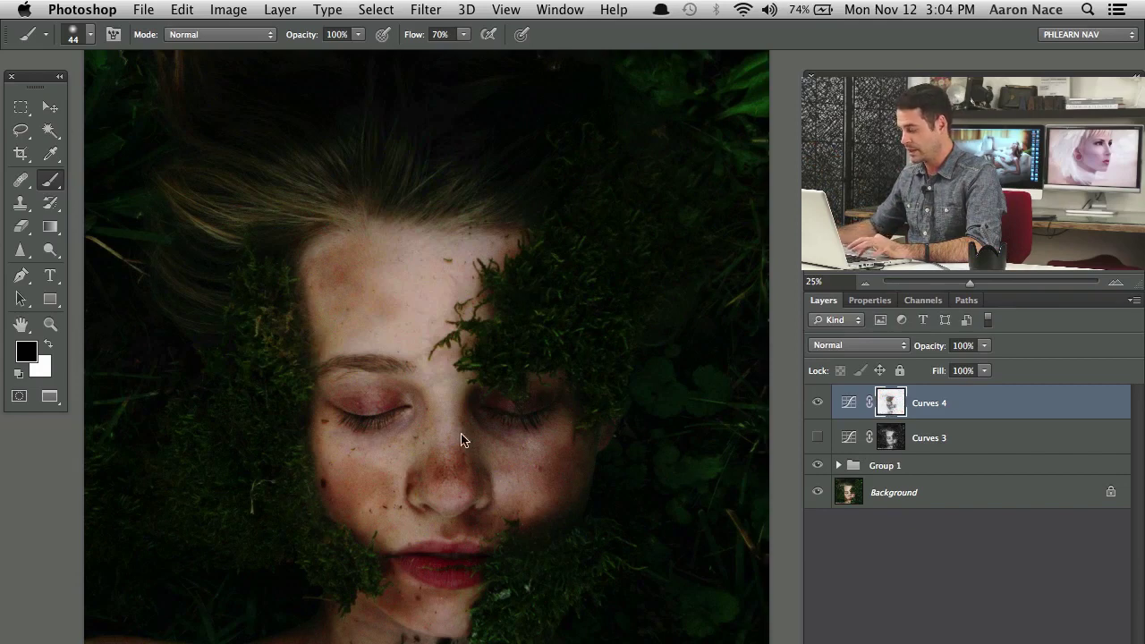
key(super+equal)
key(super+equal)
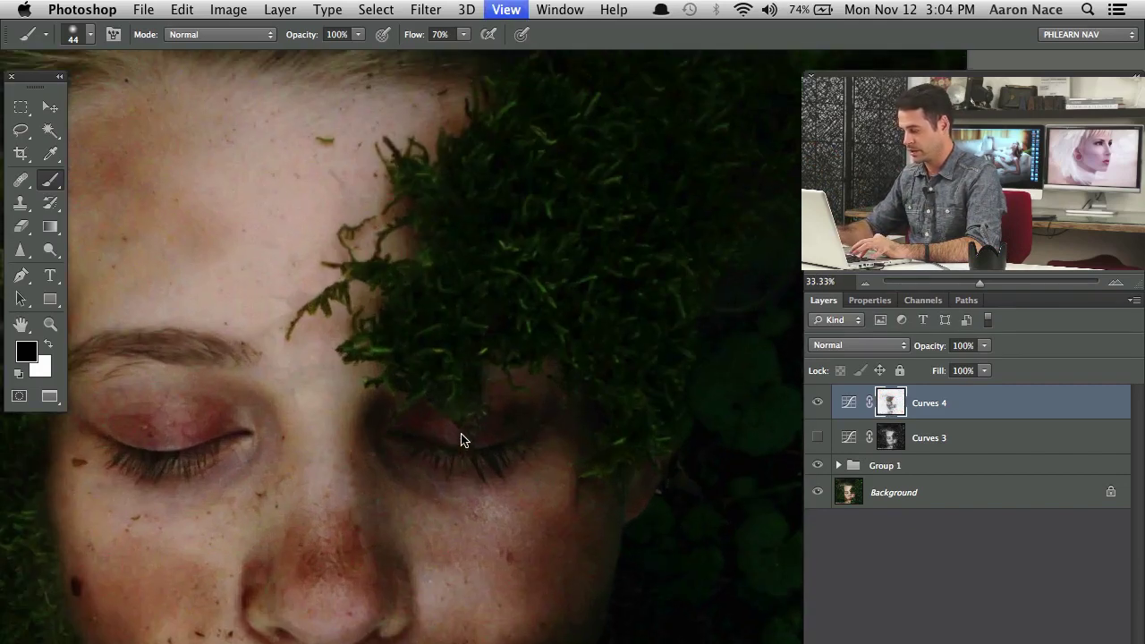
scroll(467, 342, right, 6)
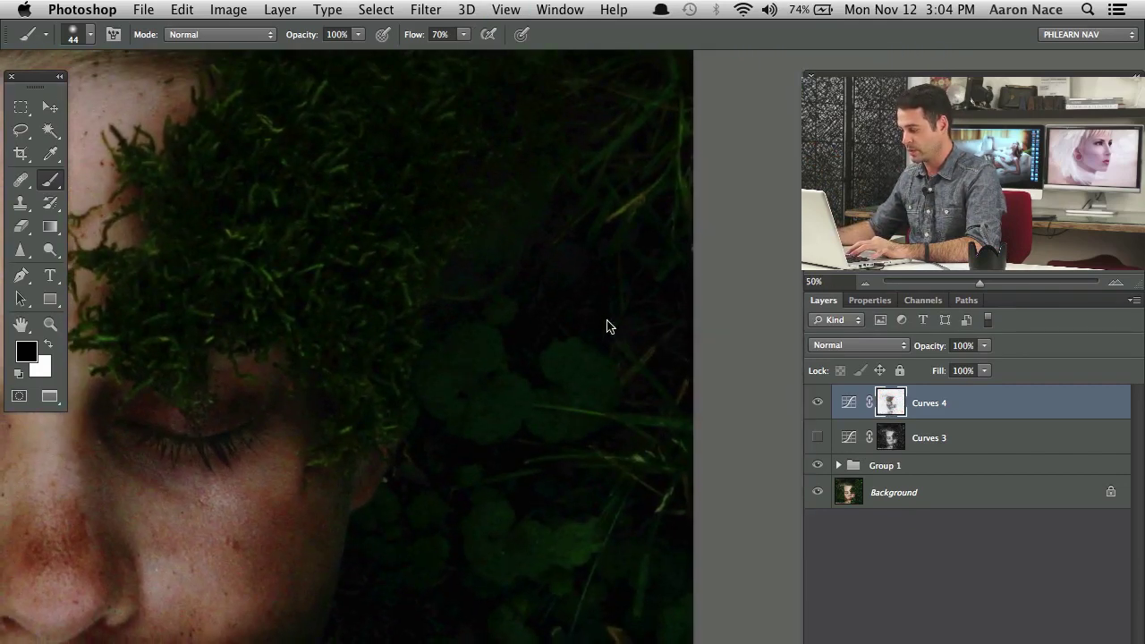
drag(425, 345, 476, 163)
scroll(567, 421, down, 5)
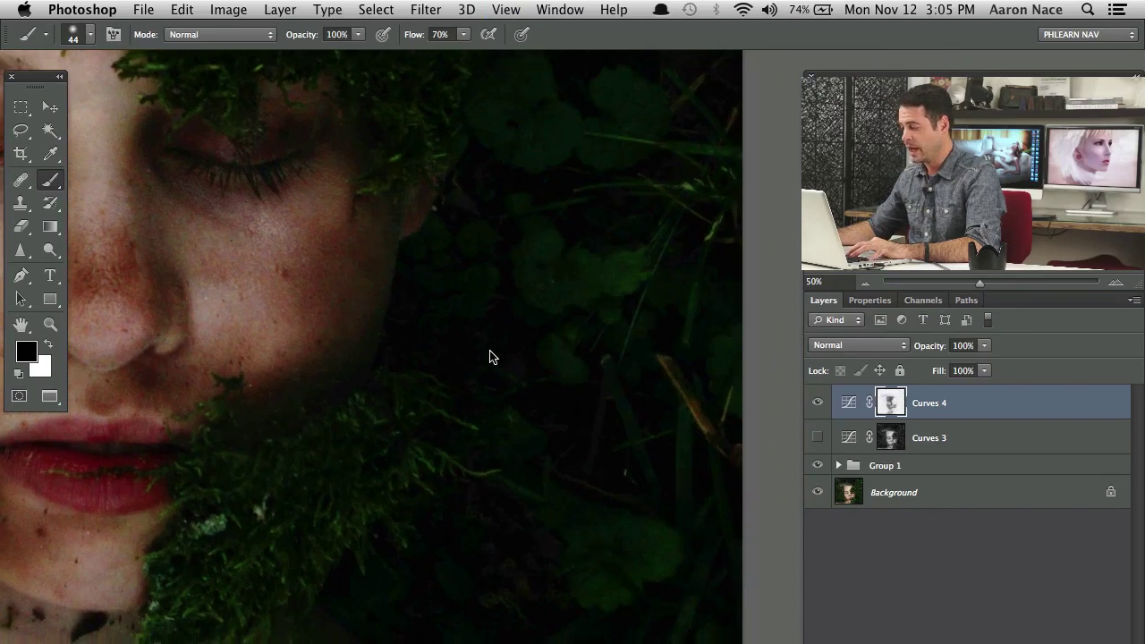
Zoom out to the whole face and raise the Curves 4 curve point to lessen the darkening
key(super+minus)
scroll(455, 317, up, 4)
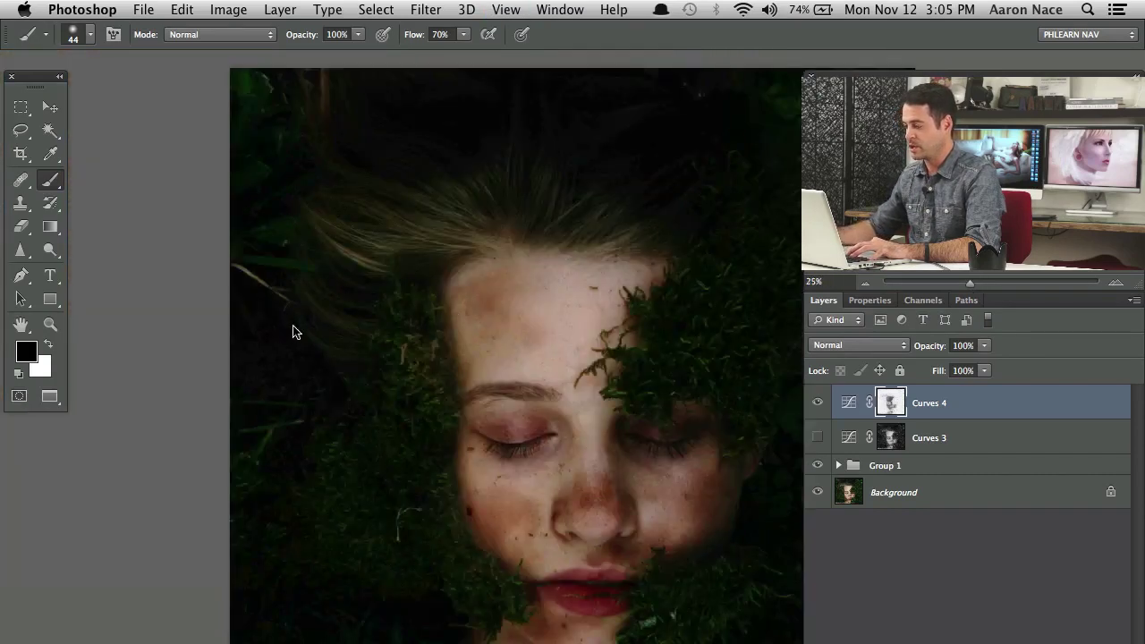
drag(437, 289, 377, 281)
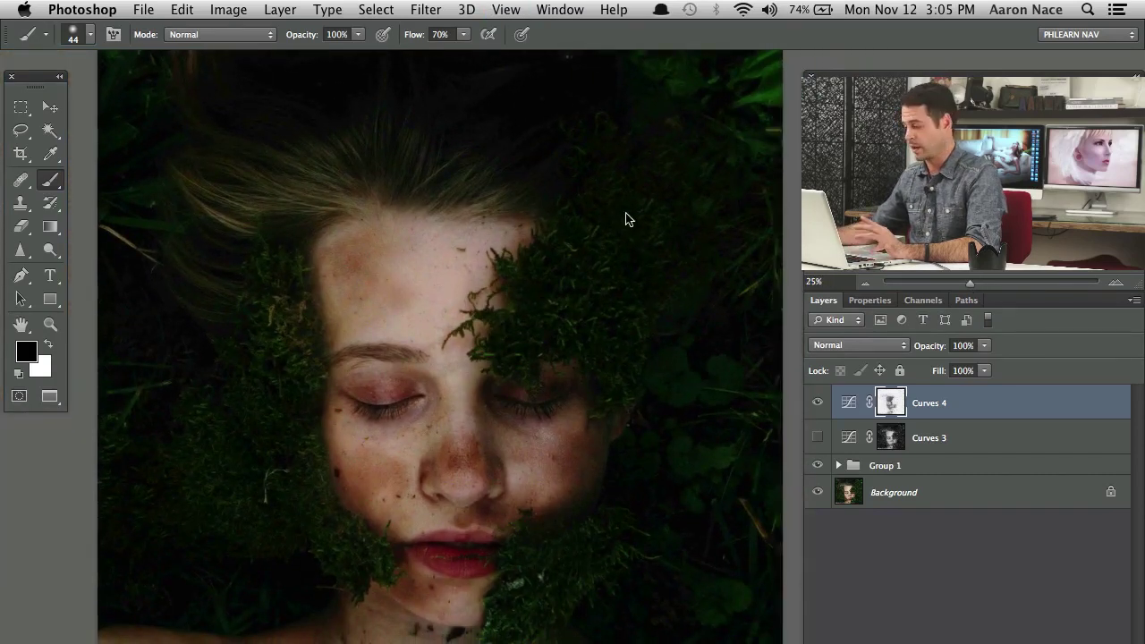
click(848, 405)
mouse_move(1016, 543)
mouse_down()
mouse_move(1005, 525)
mouse_move(1014, 537)
mouse_up()
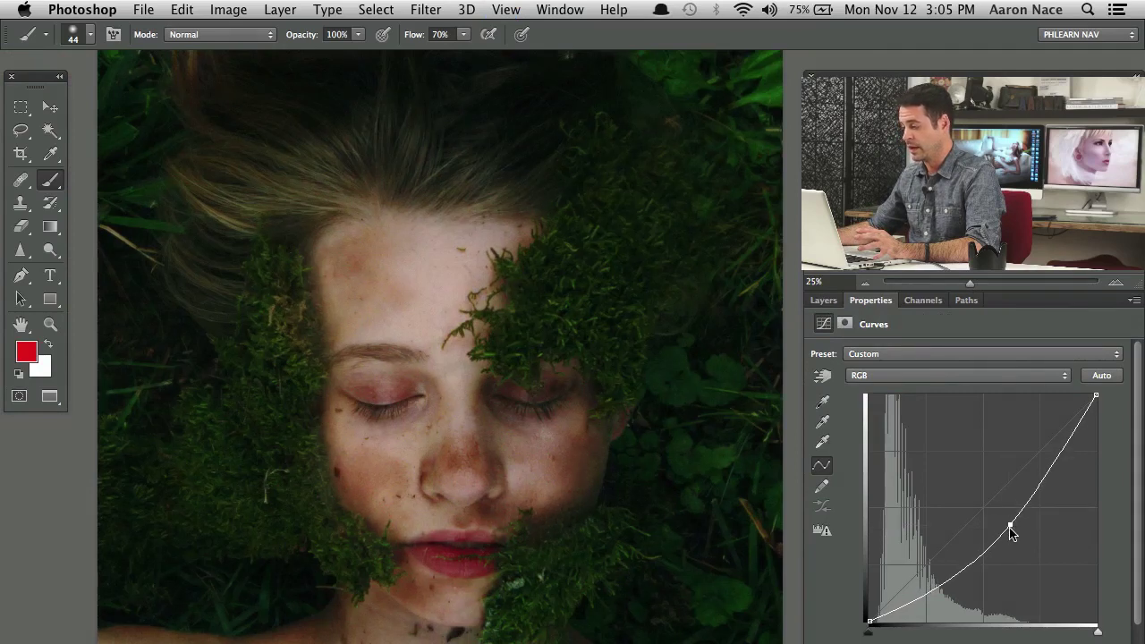
click(823, 300)
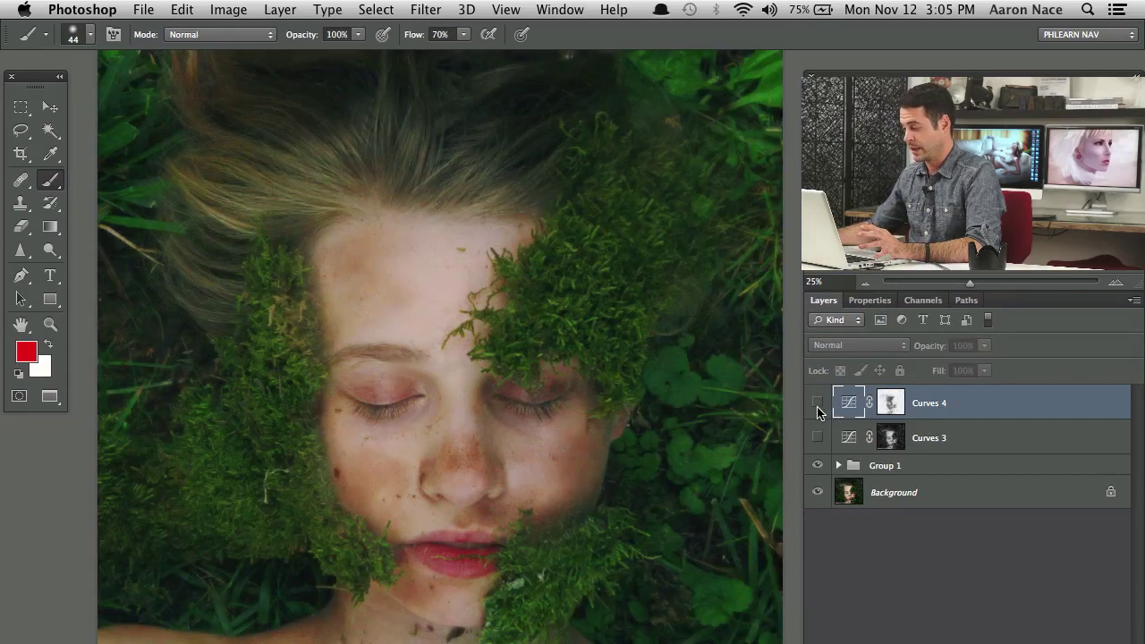
Toggle Curves 4 to compare, leave it hidden, and switch Curves 3 back on
click(817, 403)
click(816, 405)
click(817, 403)
click(817, 404)
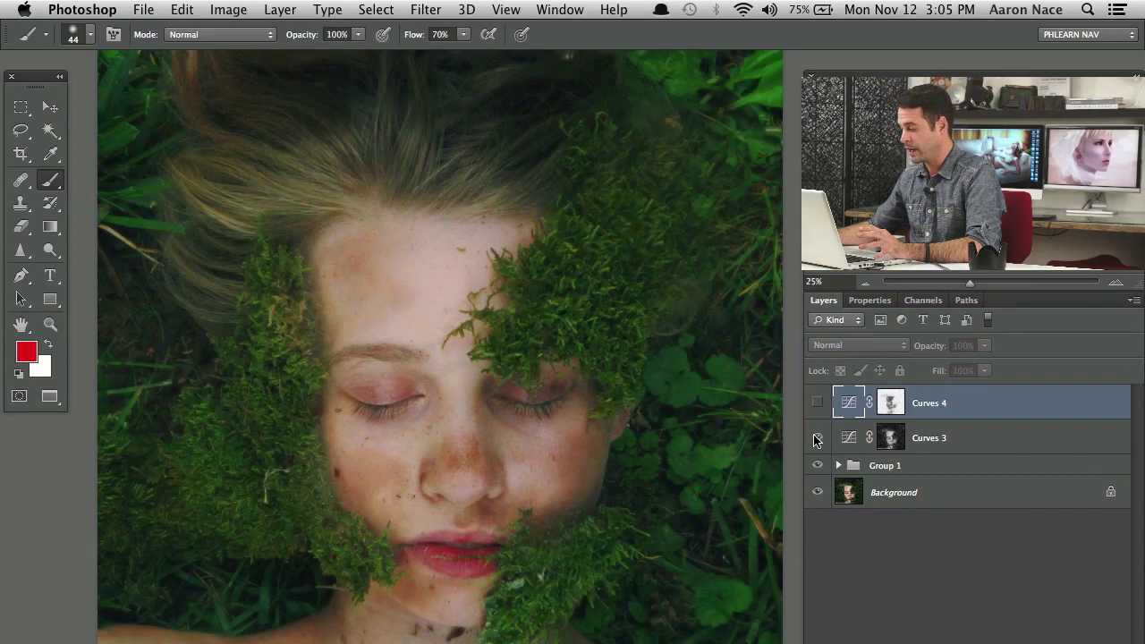
click(816, 438)
Steepen the Curves 3 curve to brighten the face more, then hide Curves 3 and toggle Group 1 to compare
double_click(848, 438)
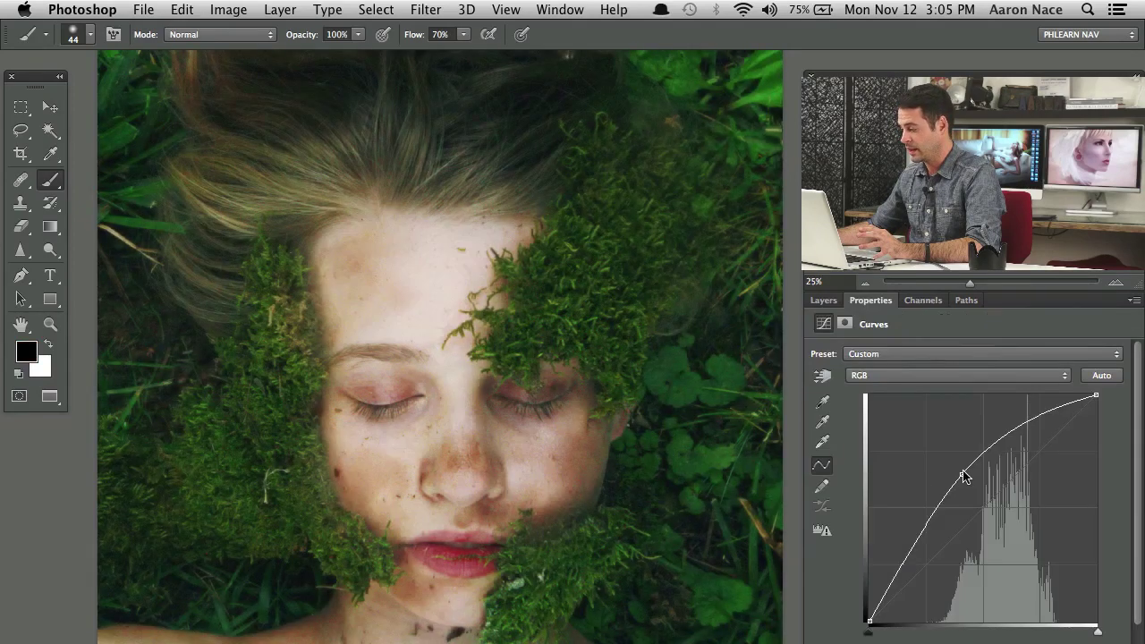
drag(957, 480, 934, 468)
click(823, 300)
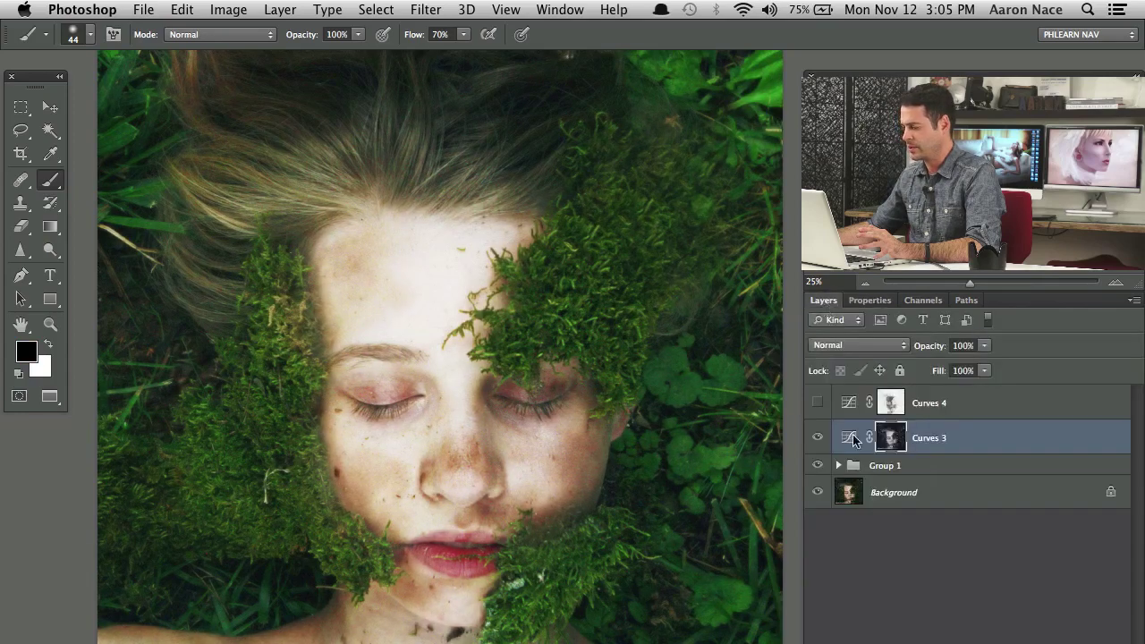
click(818, 438)
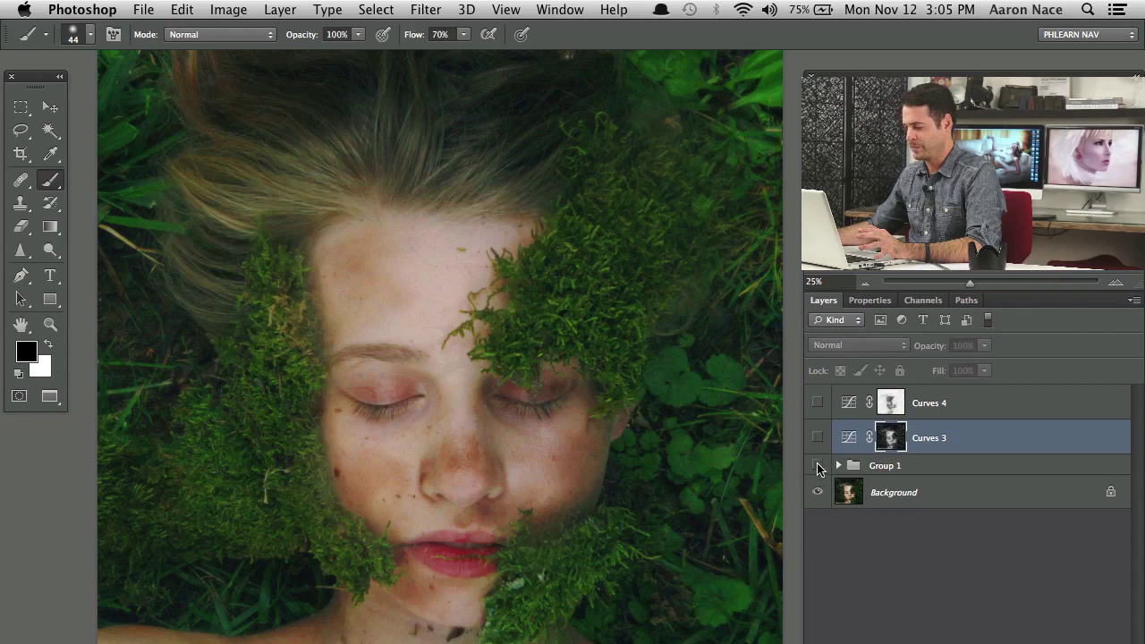
click(817, 465)
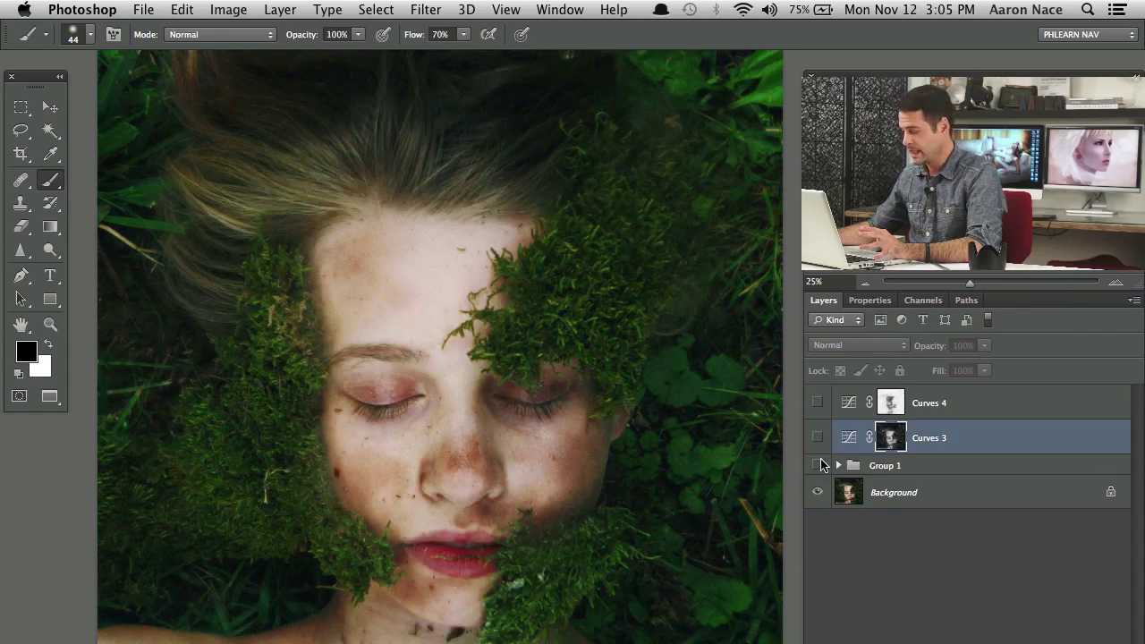
drag(817, 466, 814, 430)
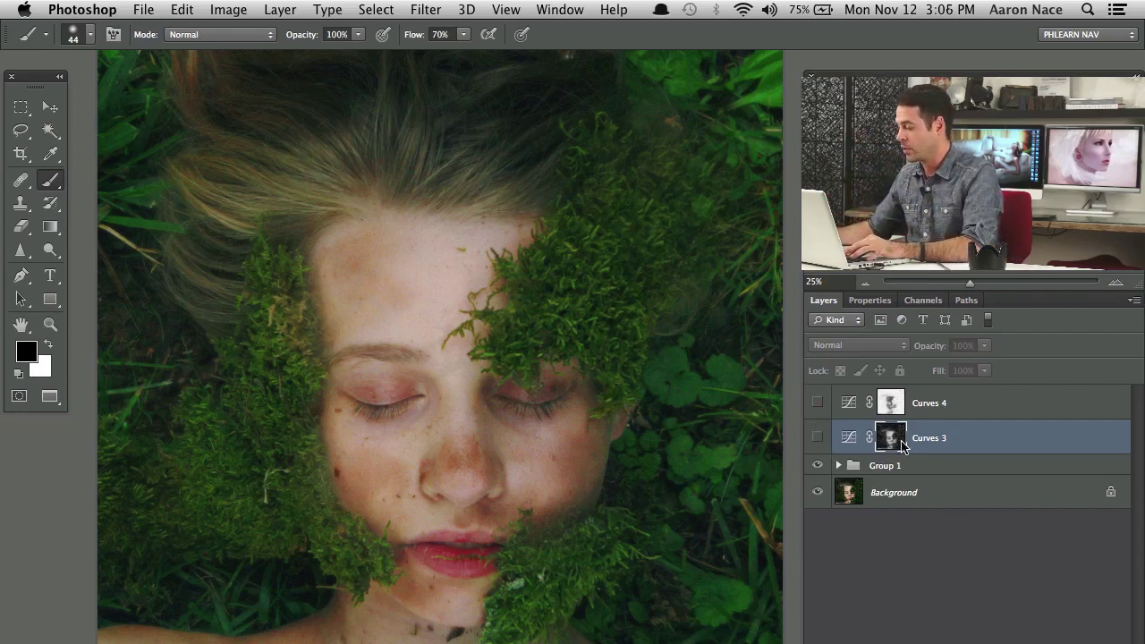
Preview the Curves 4 and Curves 3 masks, then show the Curves 3 adjustment again
alt+click(897, 408)
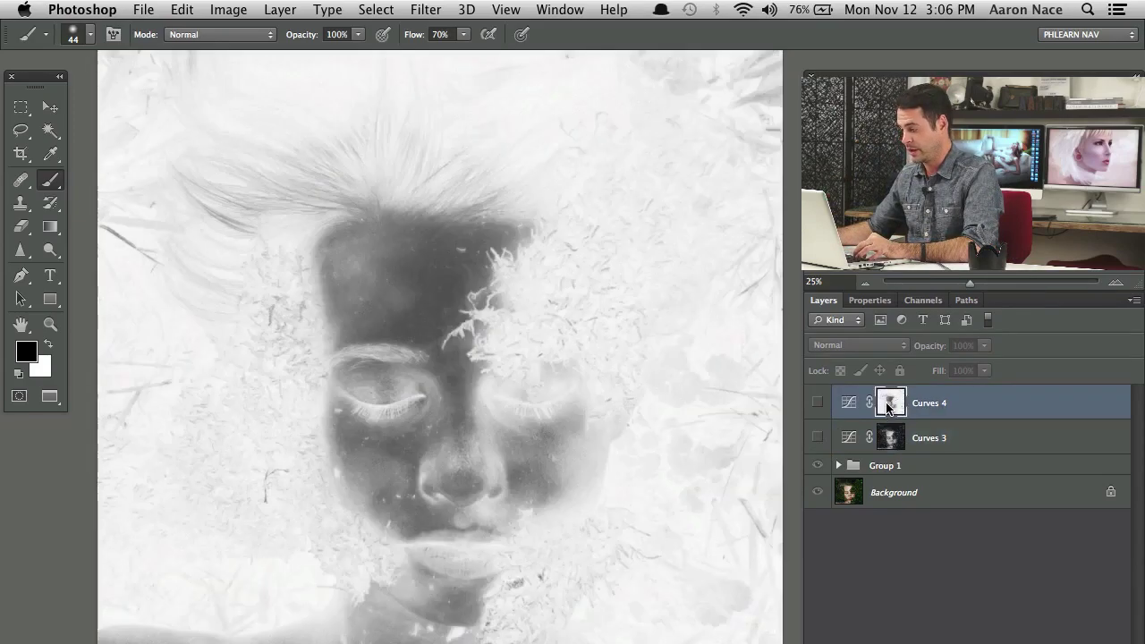
alt+click(888, 407)
alt+click(894, 437)
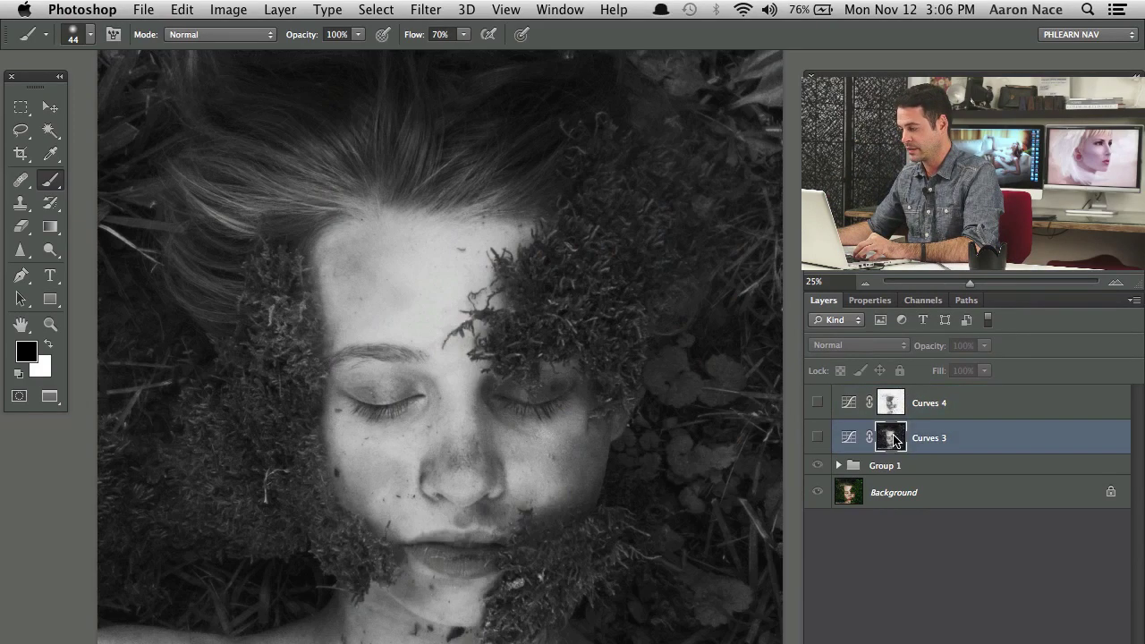
alt+click(890, 438)
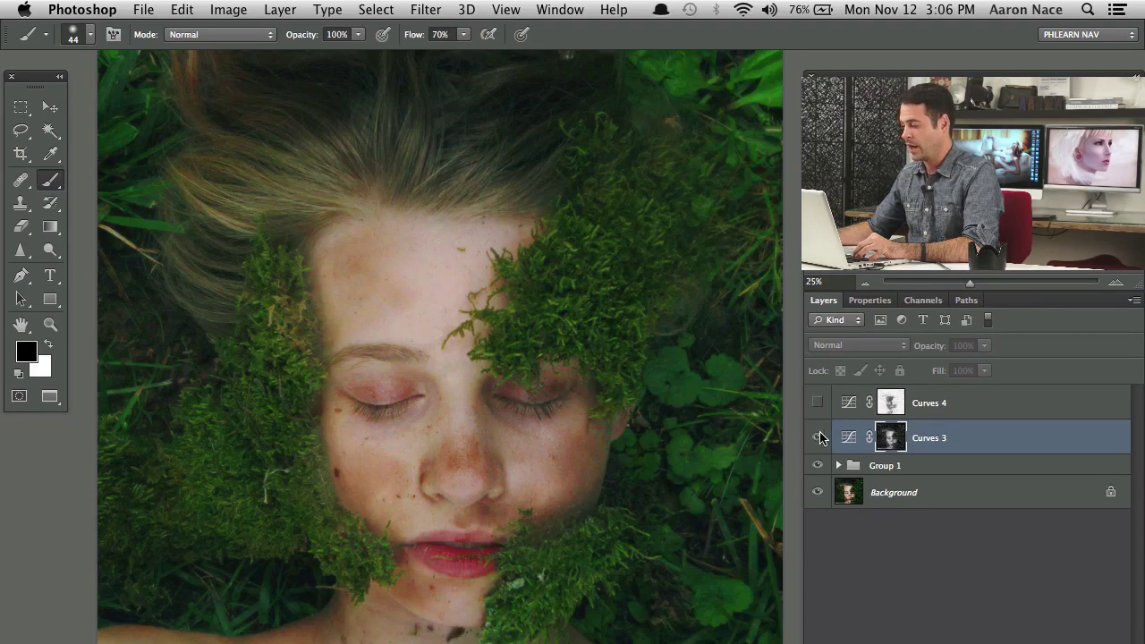
click(818, 438)
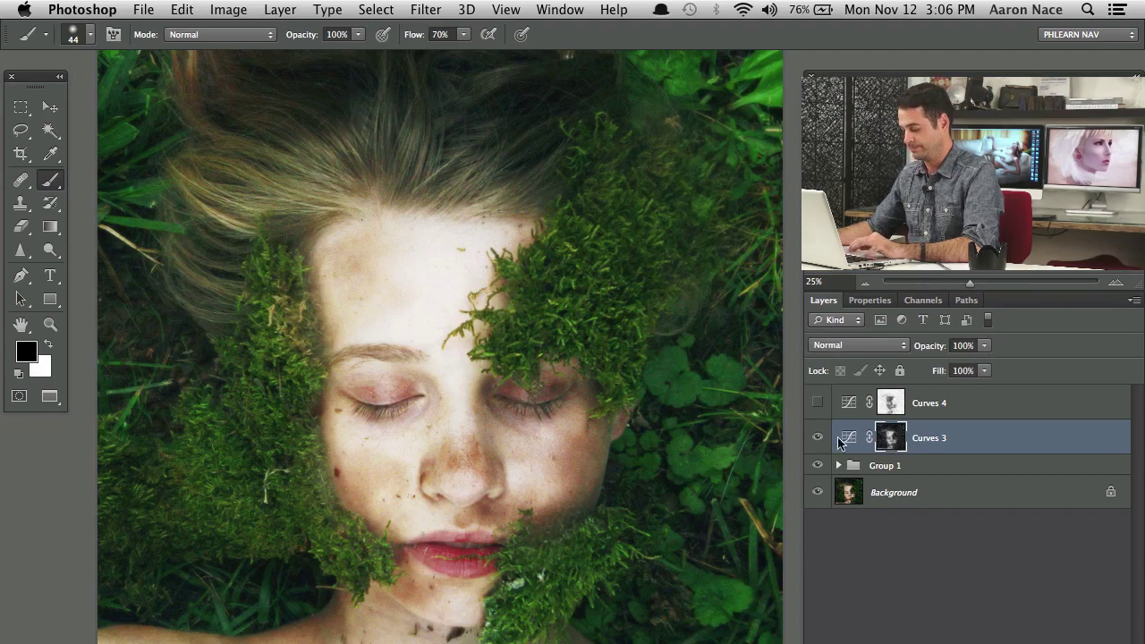
Enlarge the brush to 540 px with black as the paint colour, then check the Curves 3 mask
mouse_move(472, 355)
mouse_down()
mouse_move(461, 309)
mouse_move(473, 265)
mouse_up()
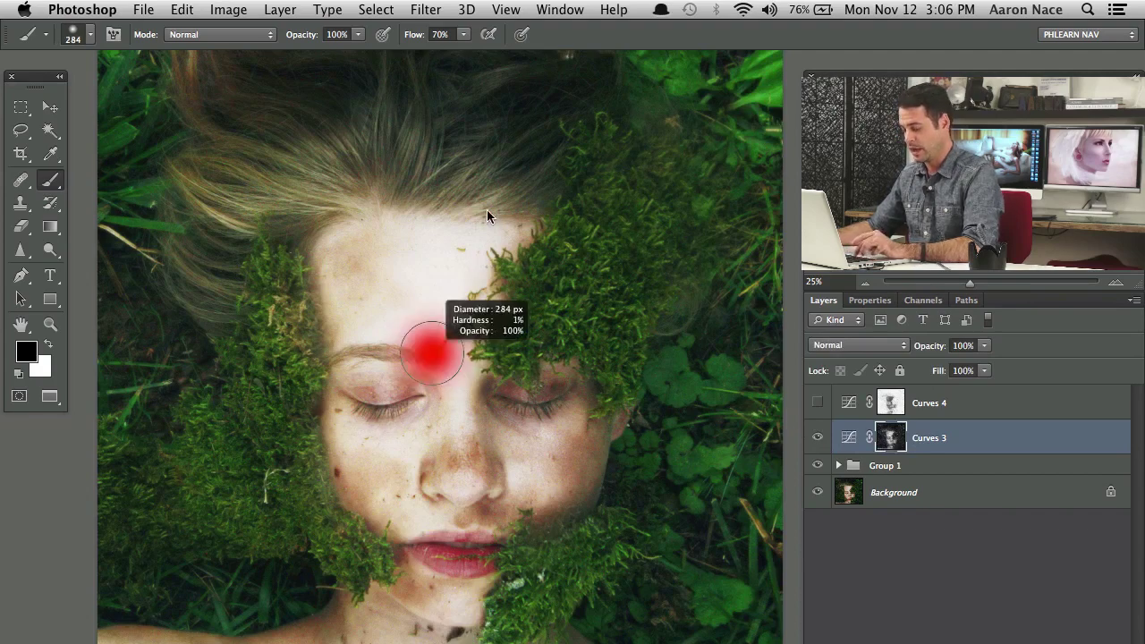
key(x)
mouse_move(454, 380)
mouse_down()
mouse_move(608, 366)
mouse_move(567, 530)
mouse_move(535, 311)
mouse_move(466, 507)
mouse_move(510, 249)
mouse_up()
key(x)
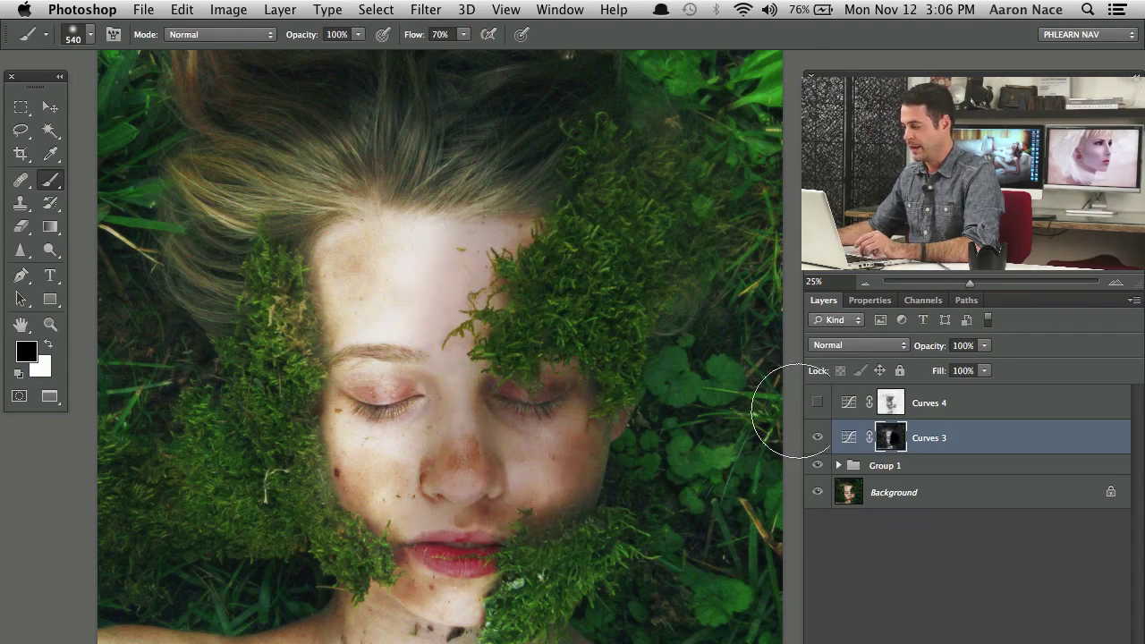
alt+click(893, 438)
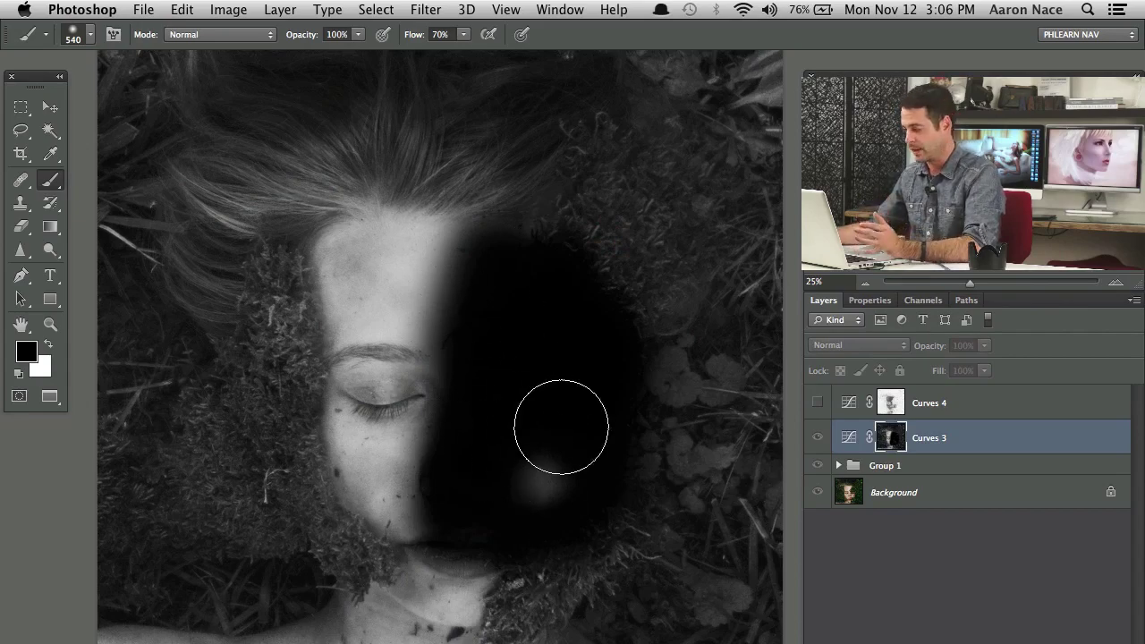
key(backslash)
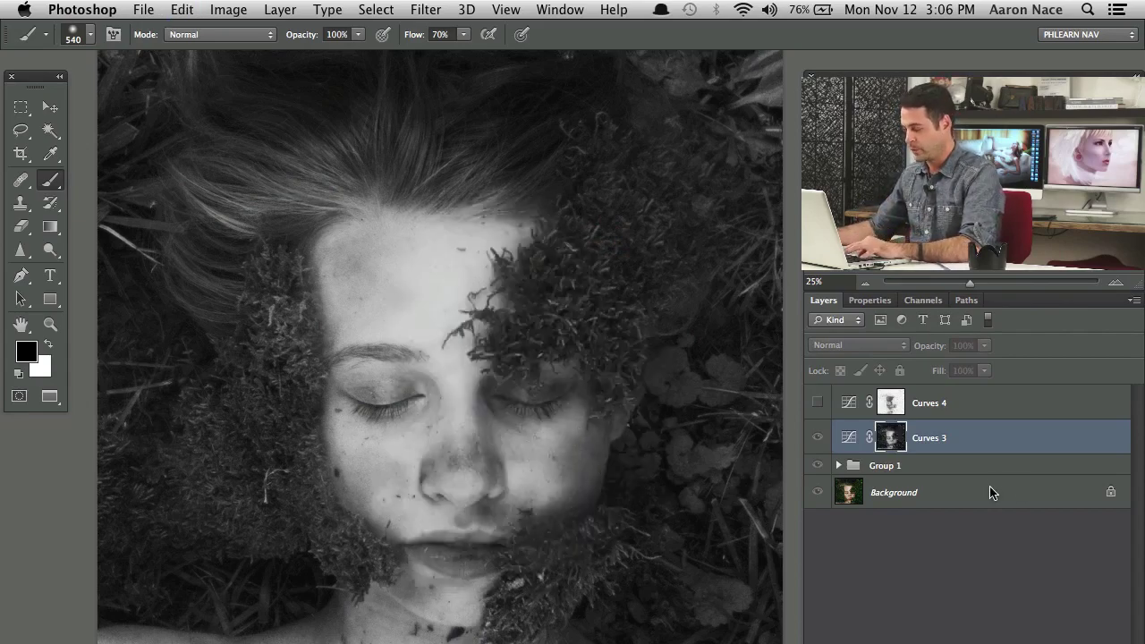
Group Curves 3 into Group 2 and Curves 4 into Group 3
key(ctrl+g)
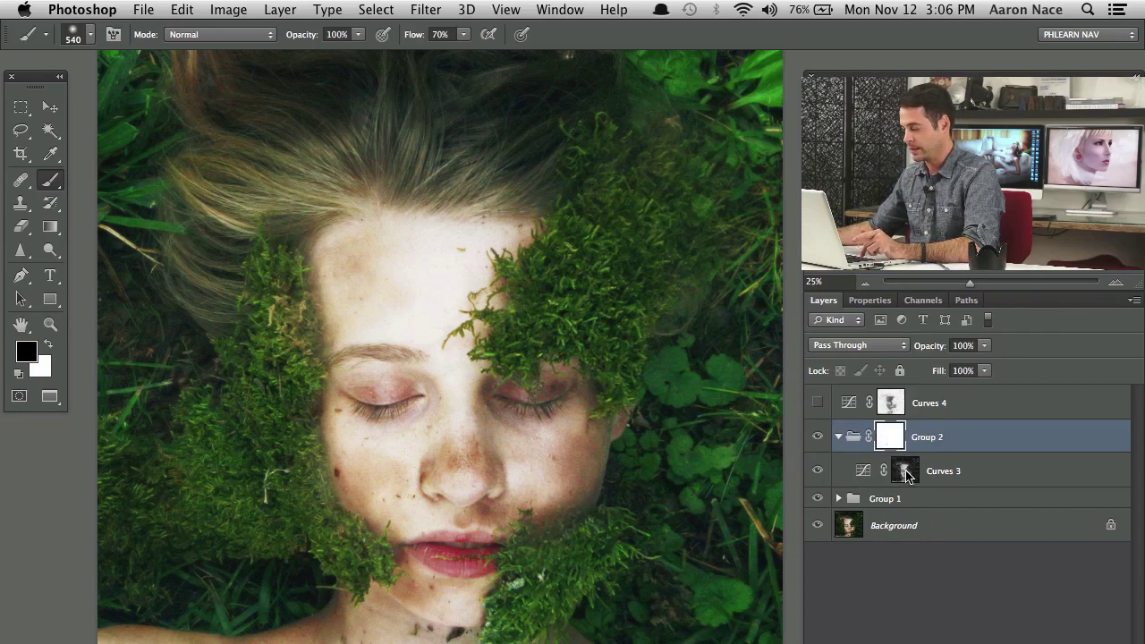
click(936, 411)
key(super+g)
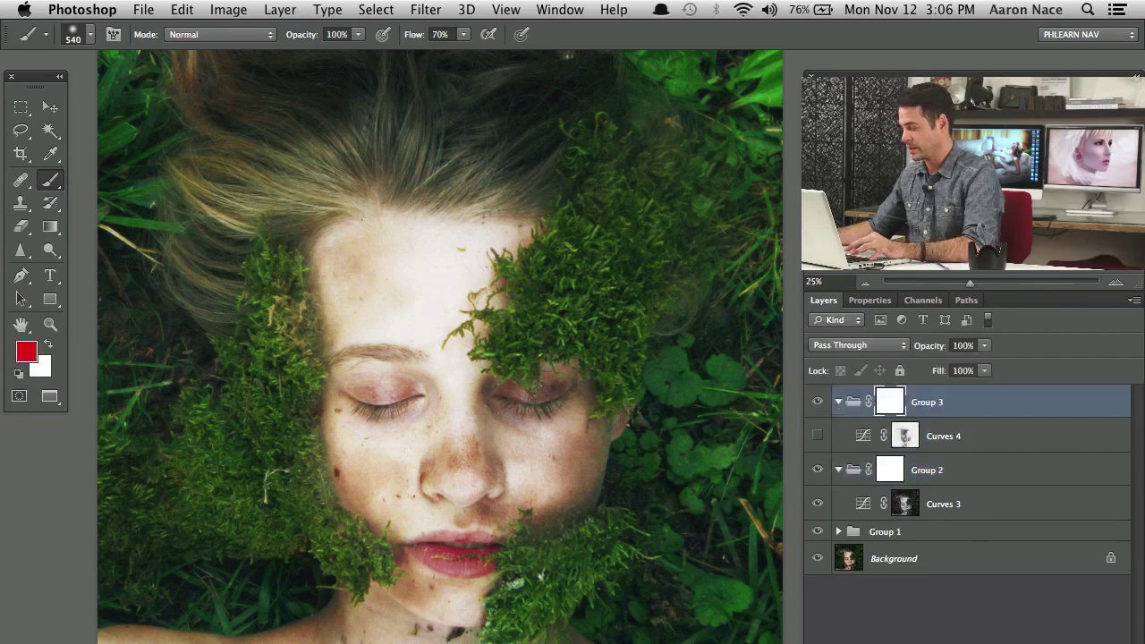
Invert Group 2's mask to black, comparing the group and its mask on and off
click(816, 471)
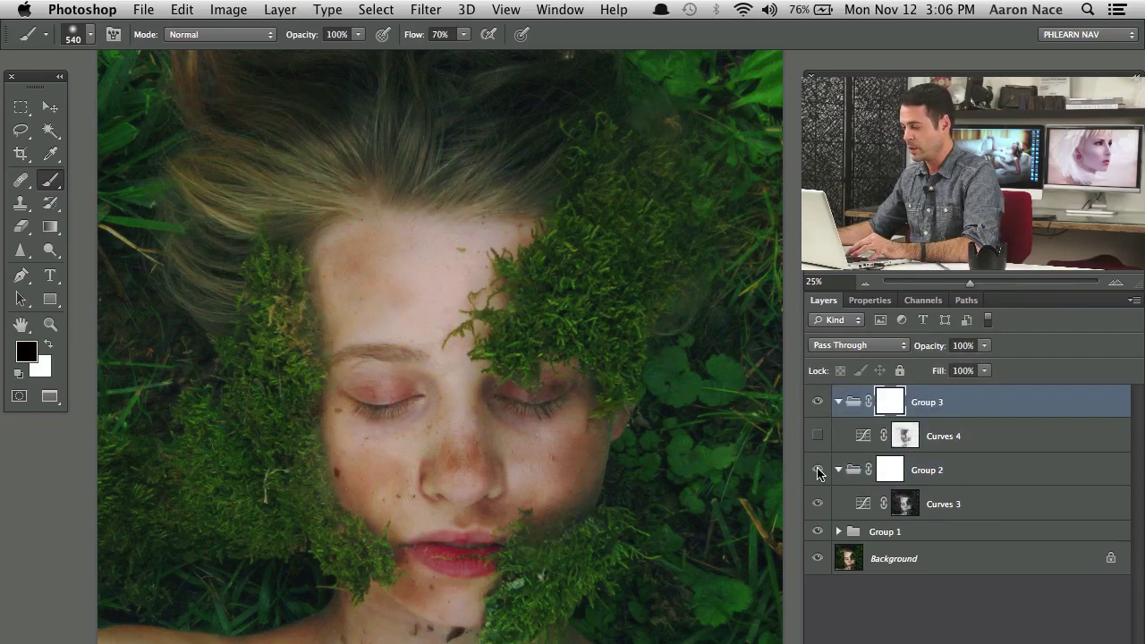
click(817, 472)
click(817, 472)
click(888, 475)
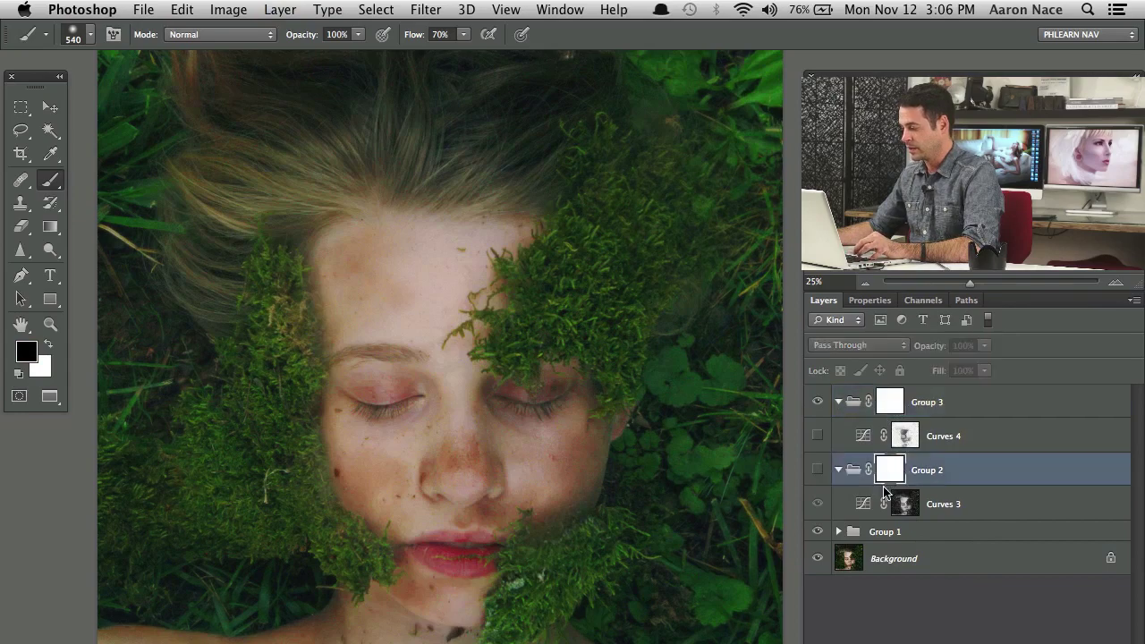
click(817, 471)
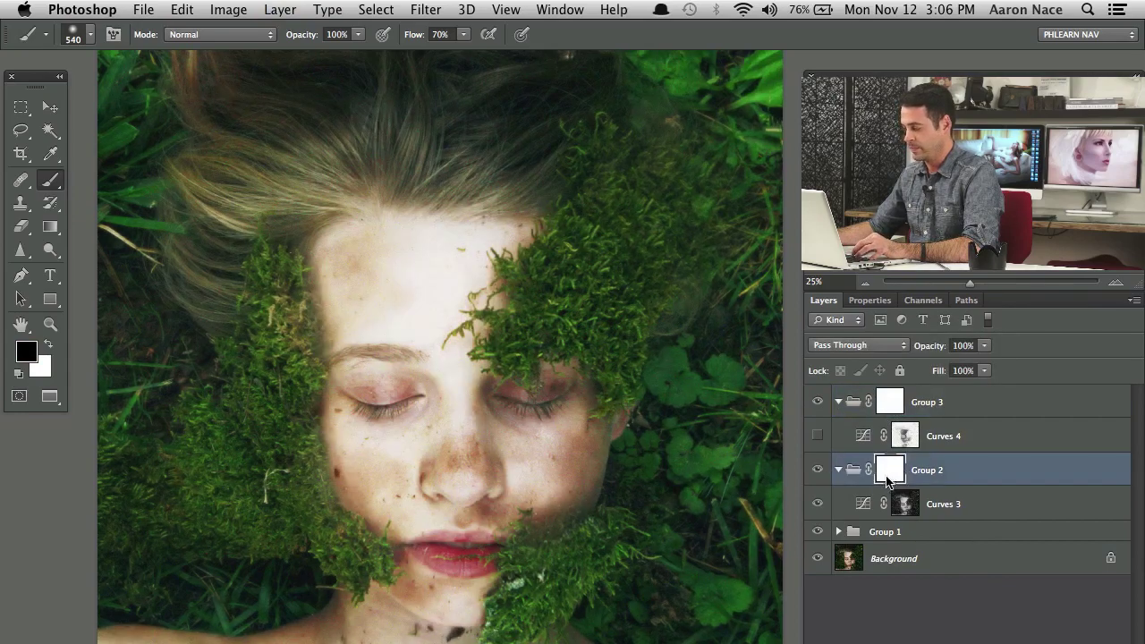
key(super+i)
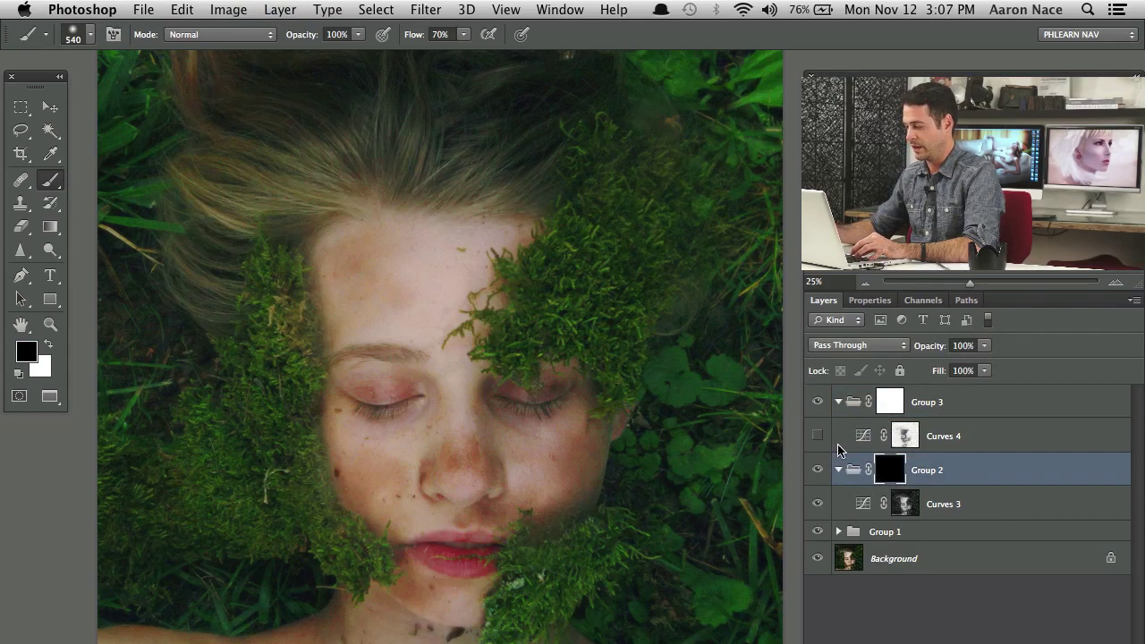
click(817, 472)
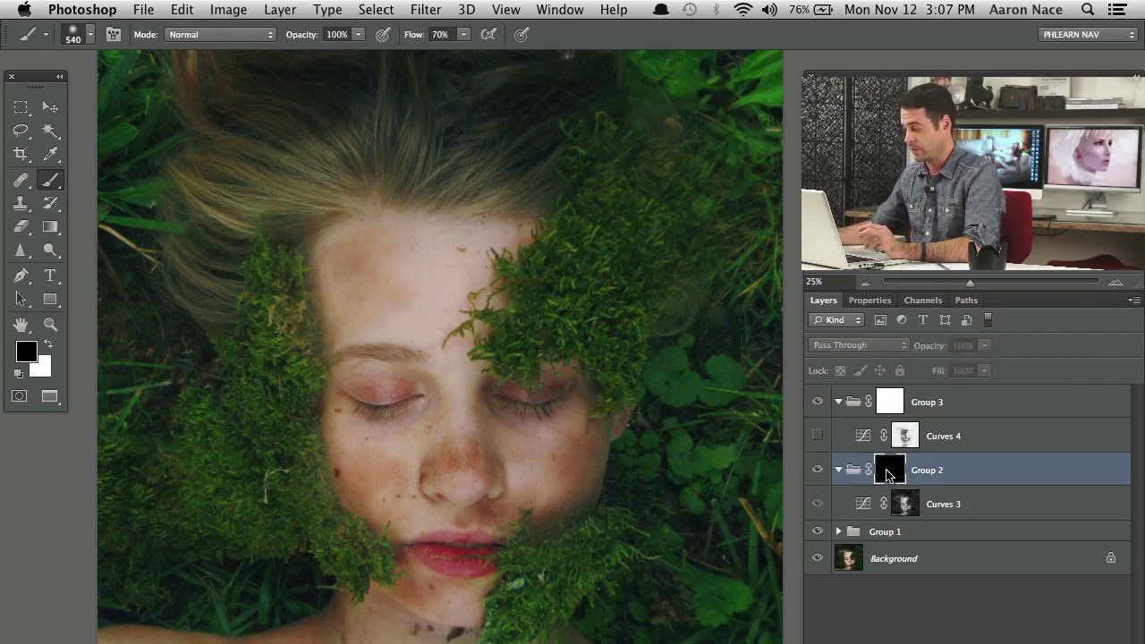
click(889, 474)
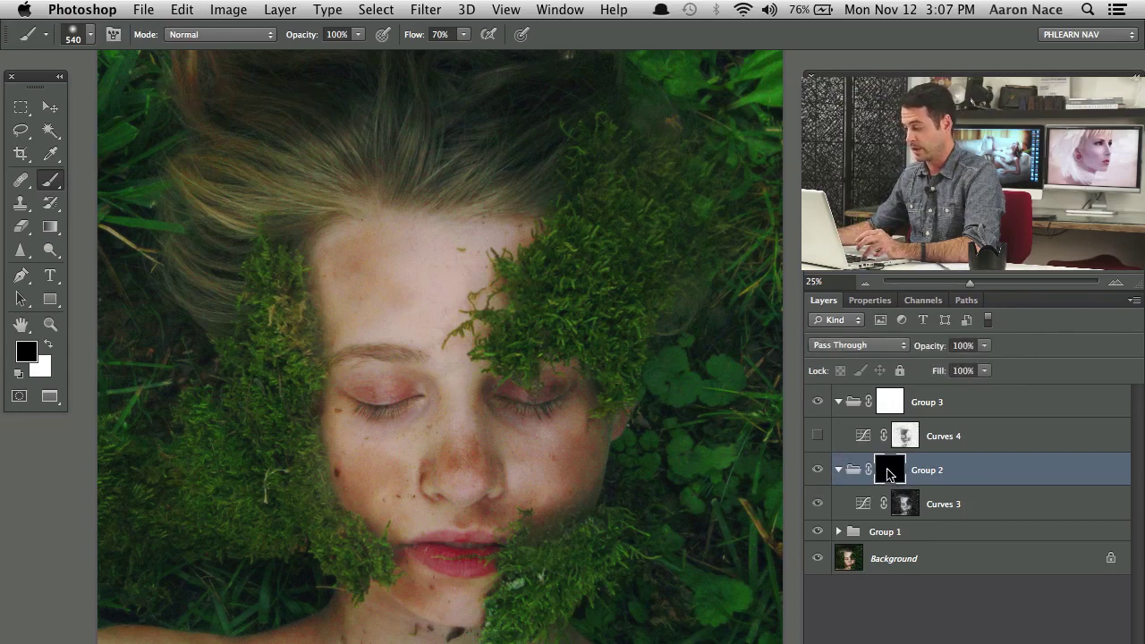
shift+click(889, 473)
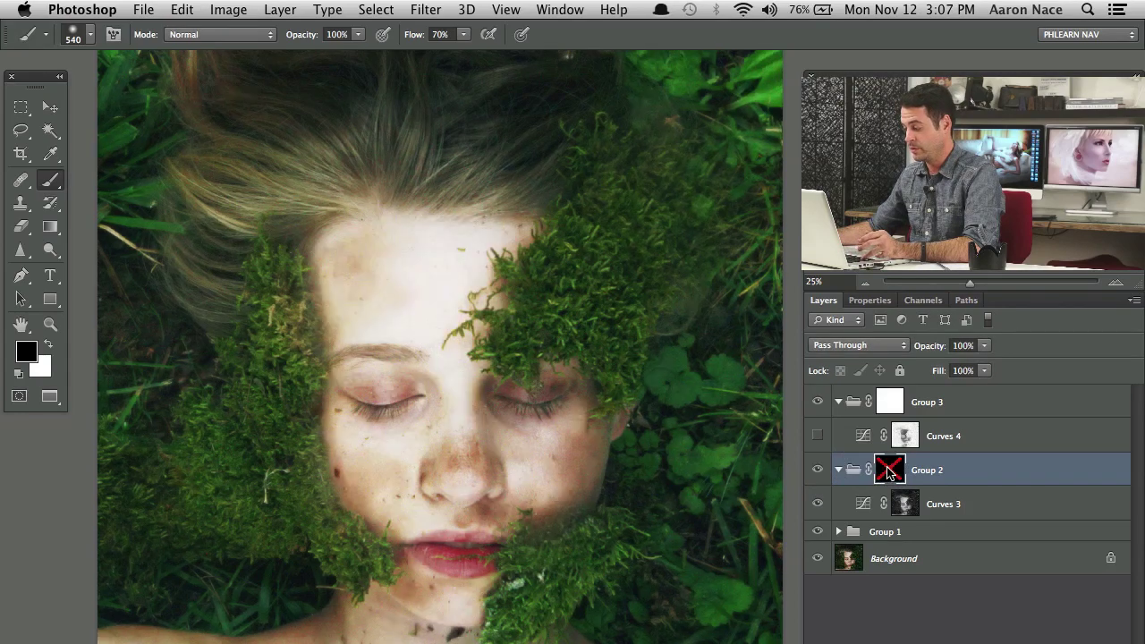
shift+click(890, 474)
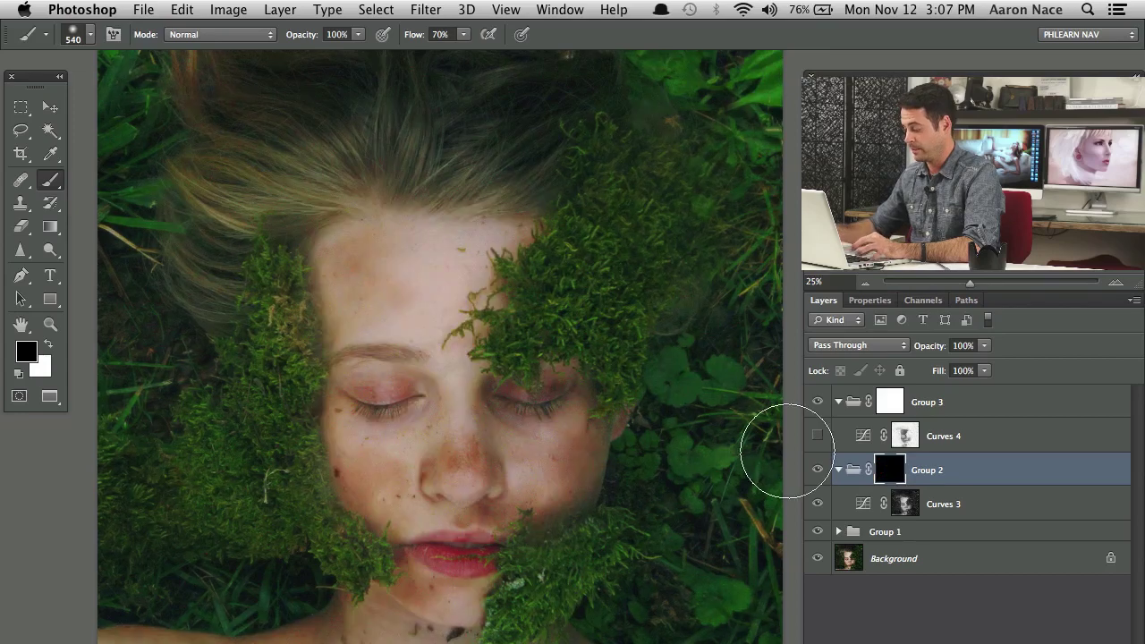
Zoom in and paint white on Group 2's mask over the moss at the forehead
key(super+plus)
key(super+plus)
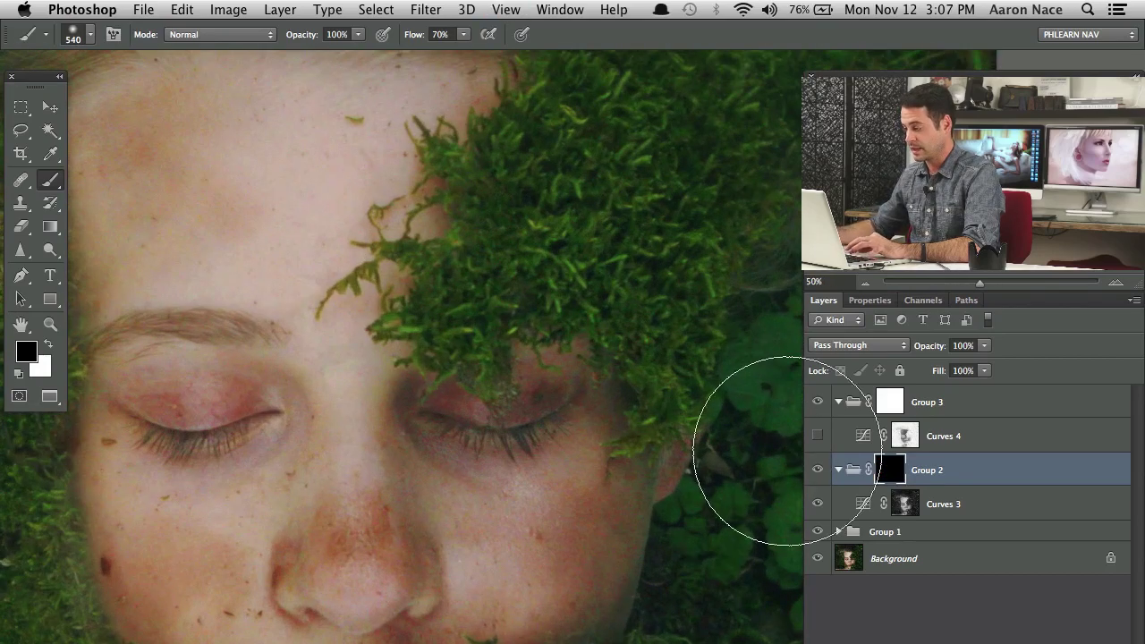
scroll(511, 378, up, 2)
scroll(511, 378, right, 2)
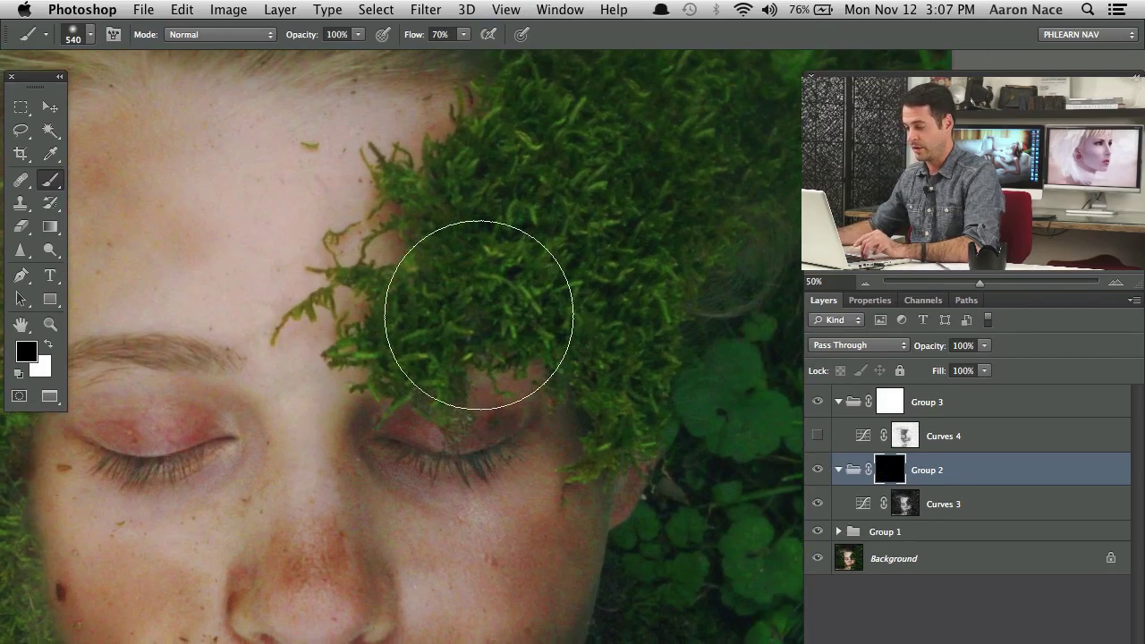
mouse_move(498, 332)
mouse_down()
mouse_move(449, 338)
mouse_move(448, 322)
mouse_up()
key(x)
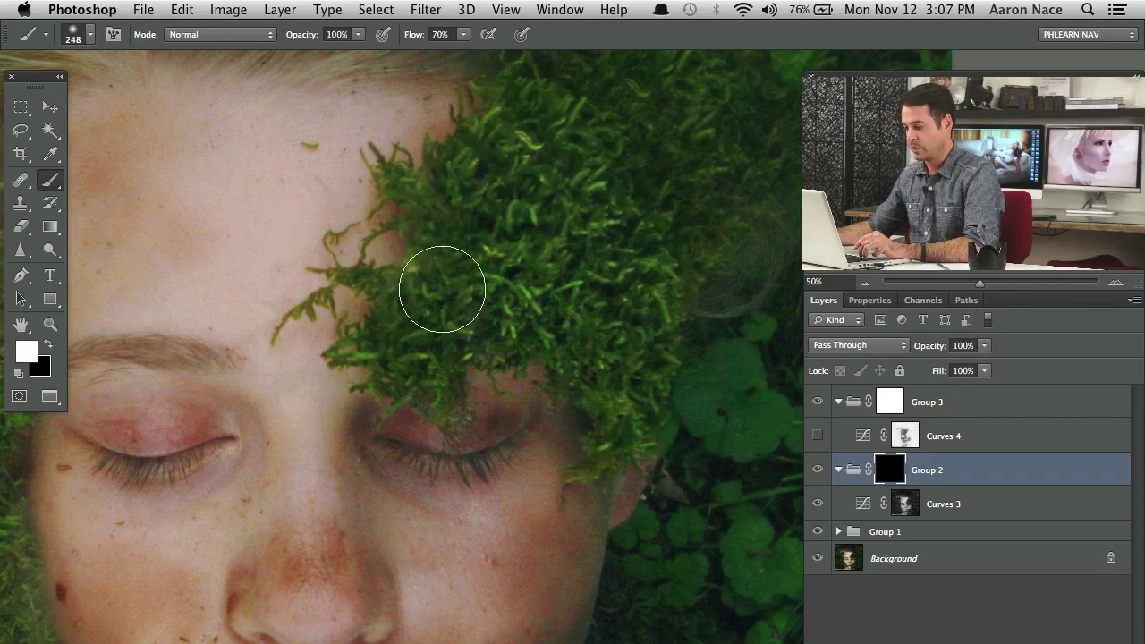
mouse_move(434, 293)
mouse_down()
mouse_move(596, 194)
mouse_move(582, 281)
mouse_up()
scroll(582, 281, up, 3)
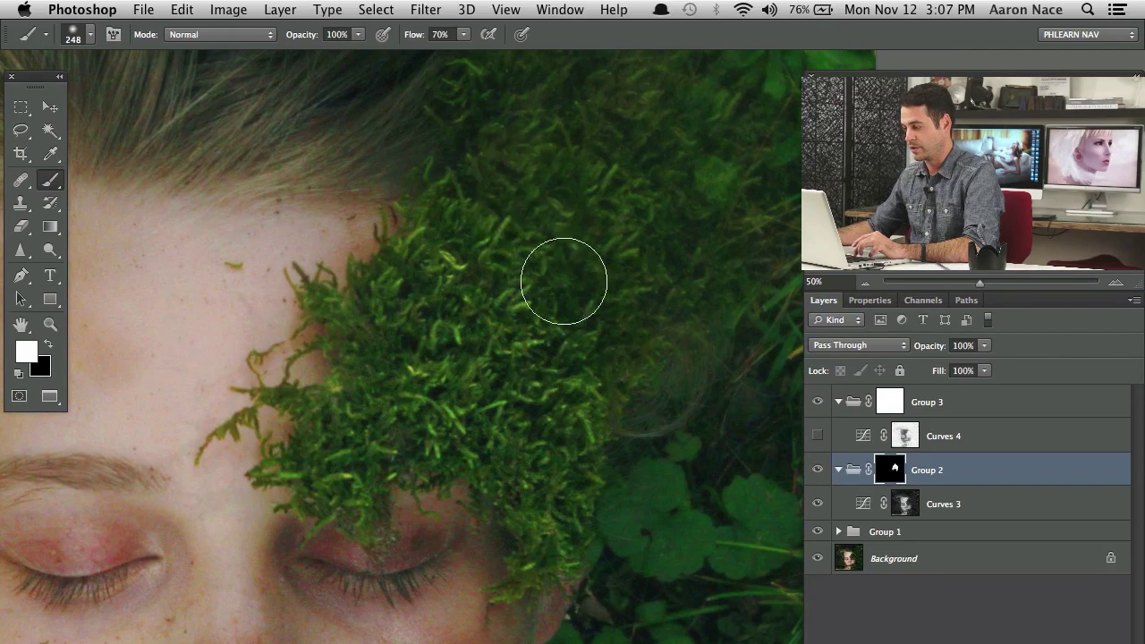
scroll(532, 253, down, 10)
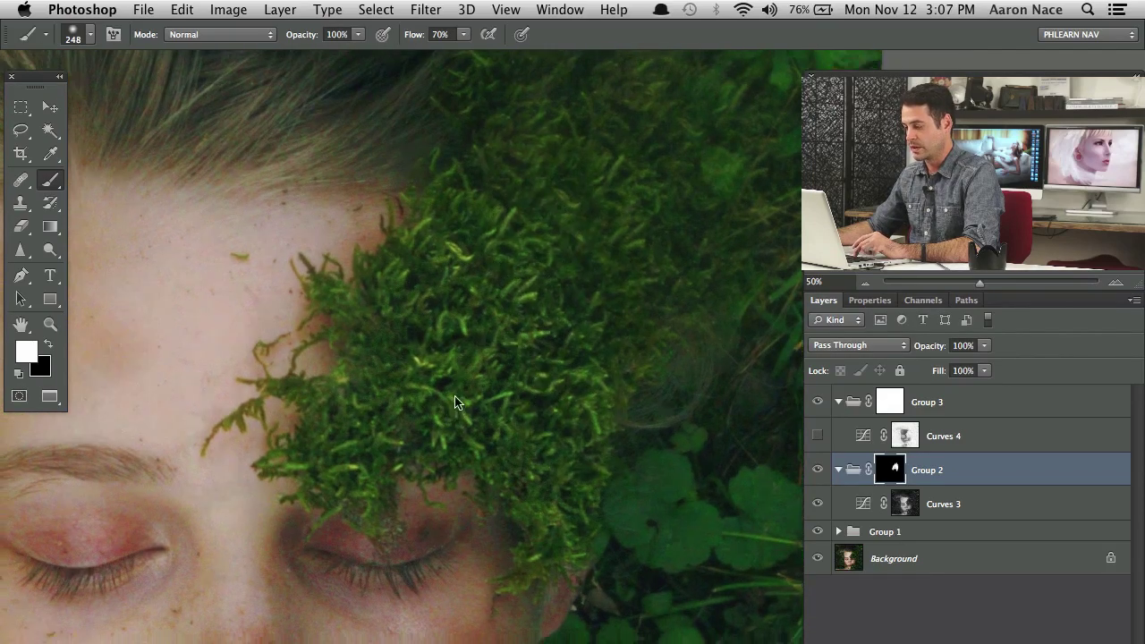
scroll(505, 304, down, 5)
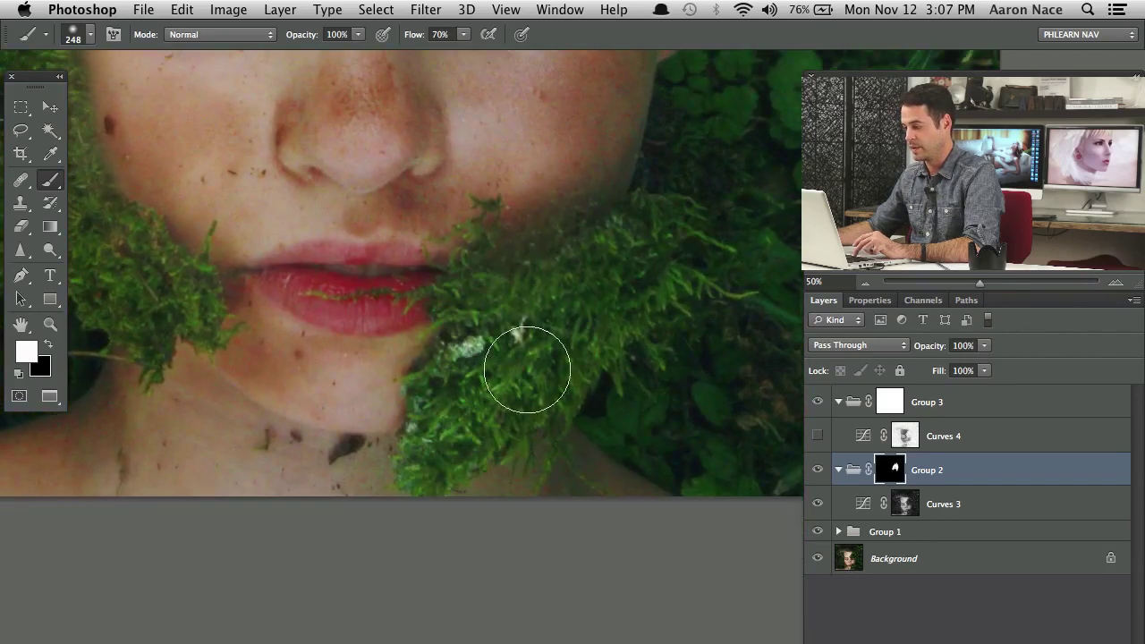
drag(316, 366, 582, 493)
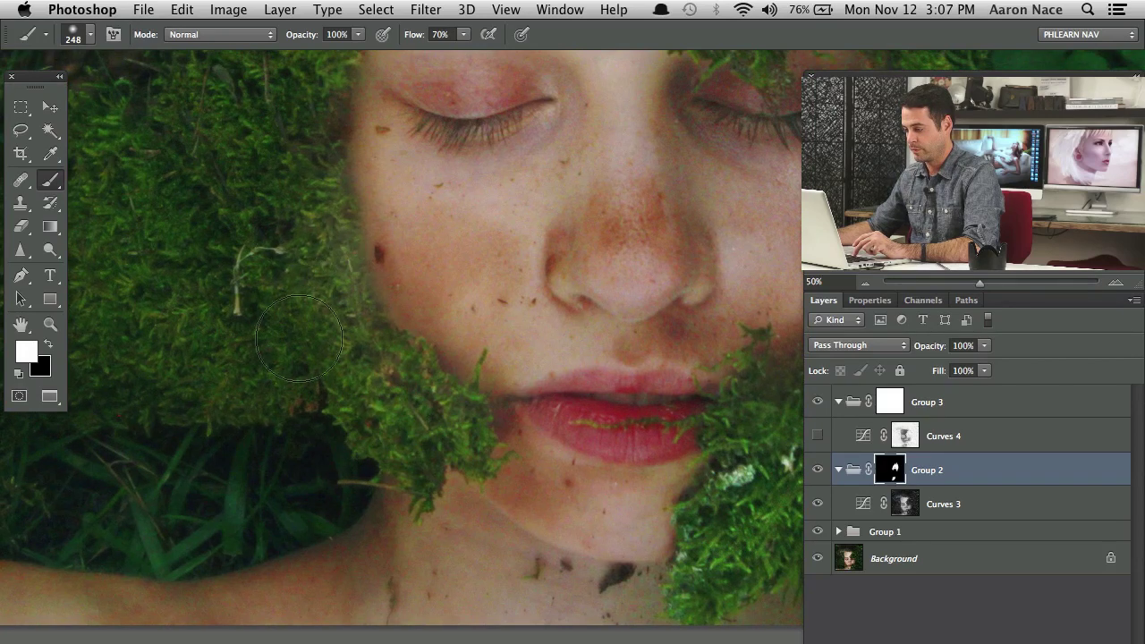
Correct the mask with black, then zoom out to the whole portrait
key(x)
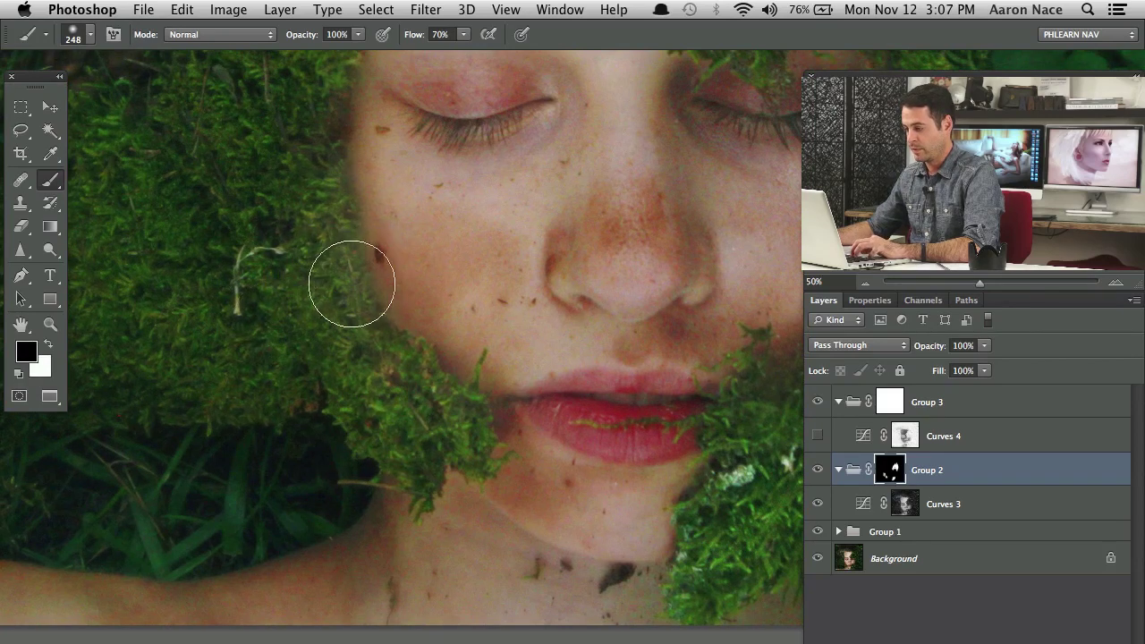
scroll(336, 392, up, 2)
scroll(336, 392, up, 5)
key(x)
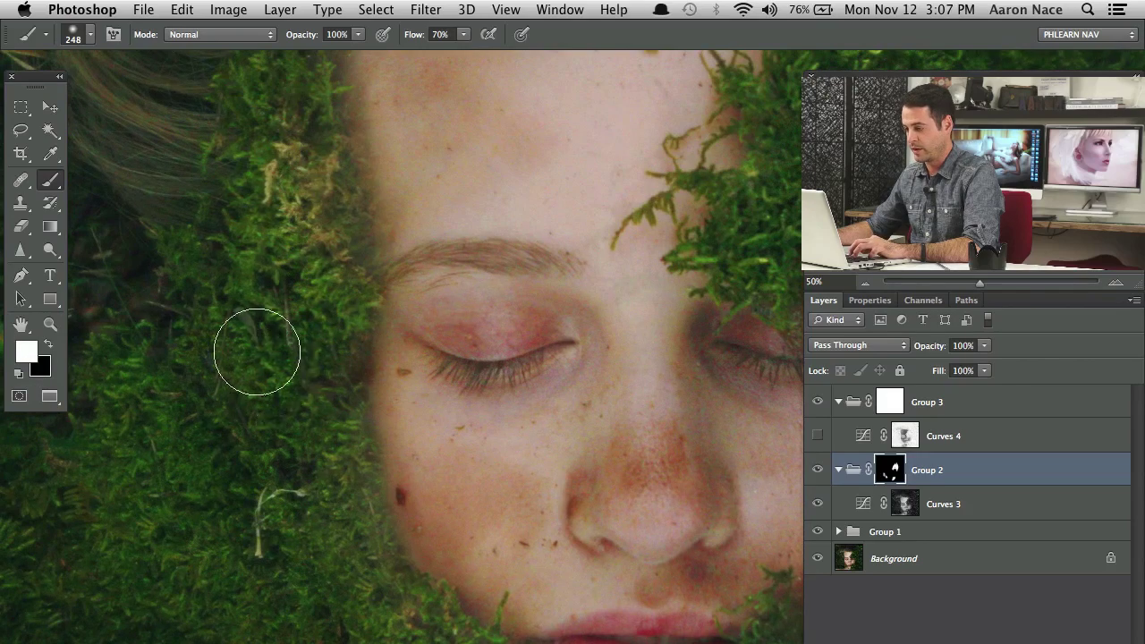
key(super+y)
key(super+minus)
key(super+minus)
key(super+minus)
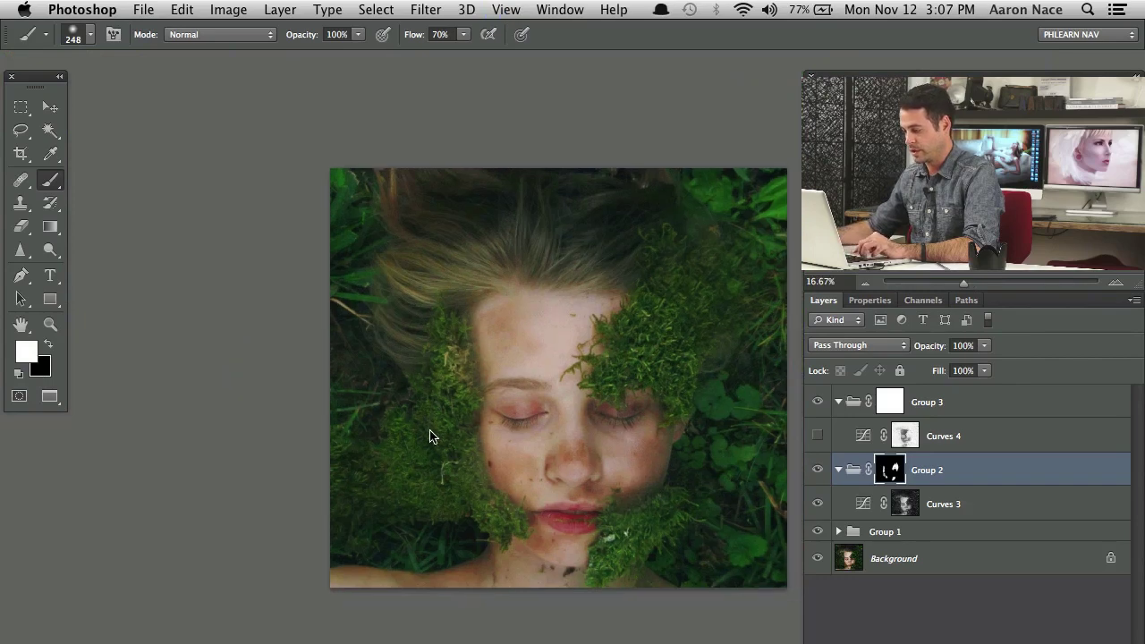
Lower brush flow to 10%, enlarge the brush, and compare Group 2 on and off
ctrl+alt+drag(440, 488, 450, 495)
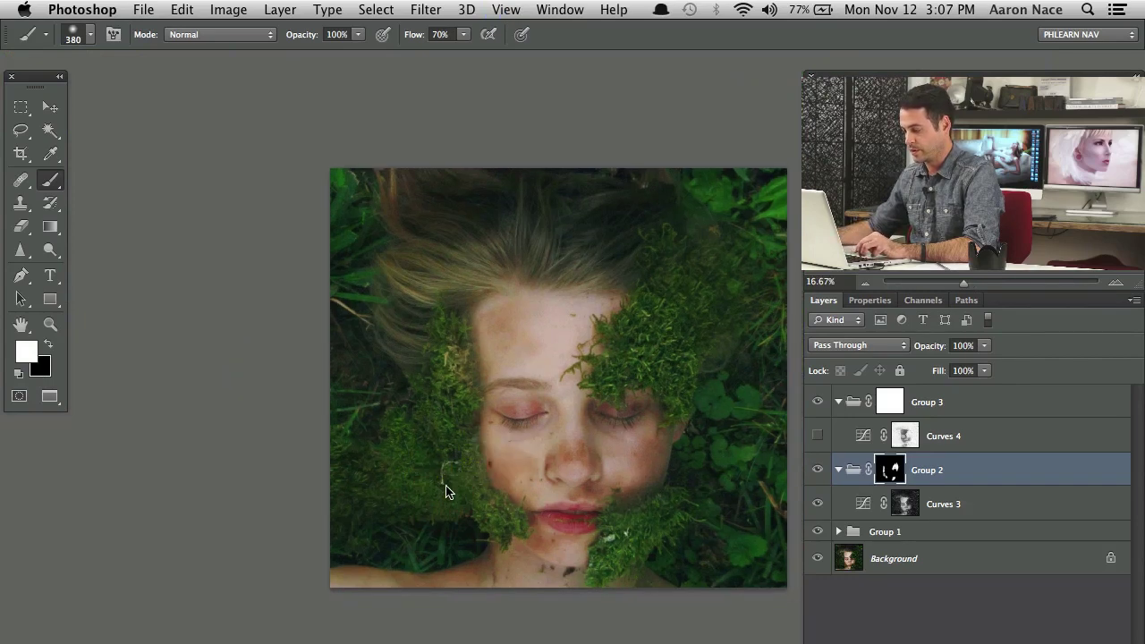
drag(456, 455, 373, 417)
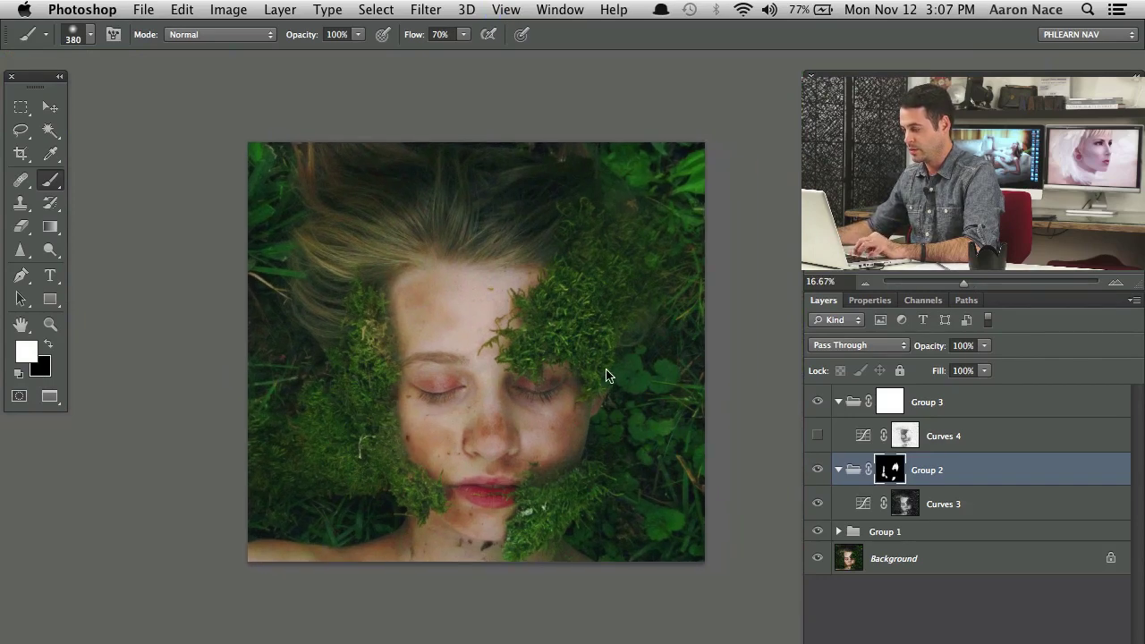
ctrl+alt+drag(634, 386, 628, 375)
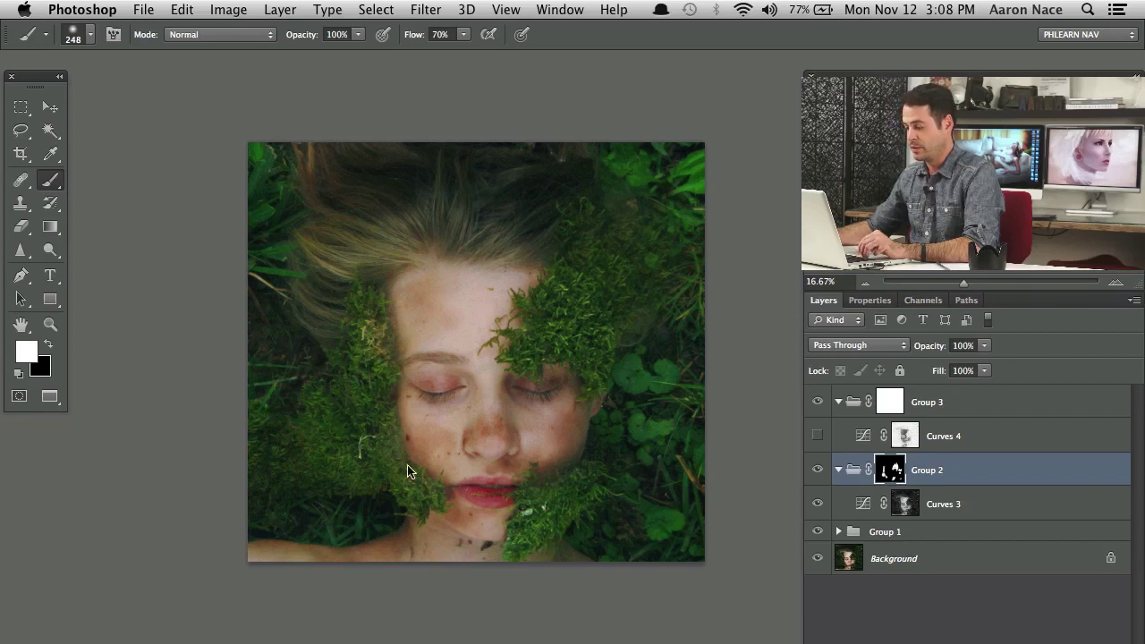
ctrl+alt+drag(448, 397, 473, 398)
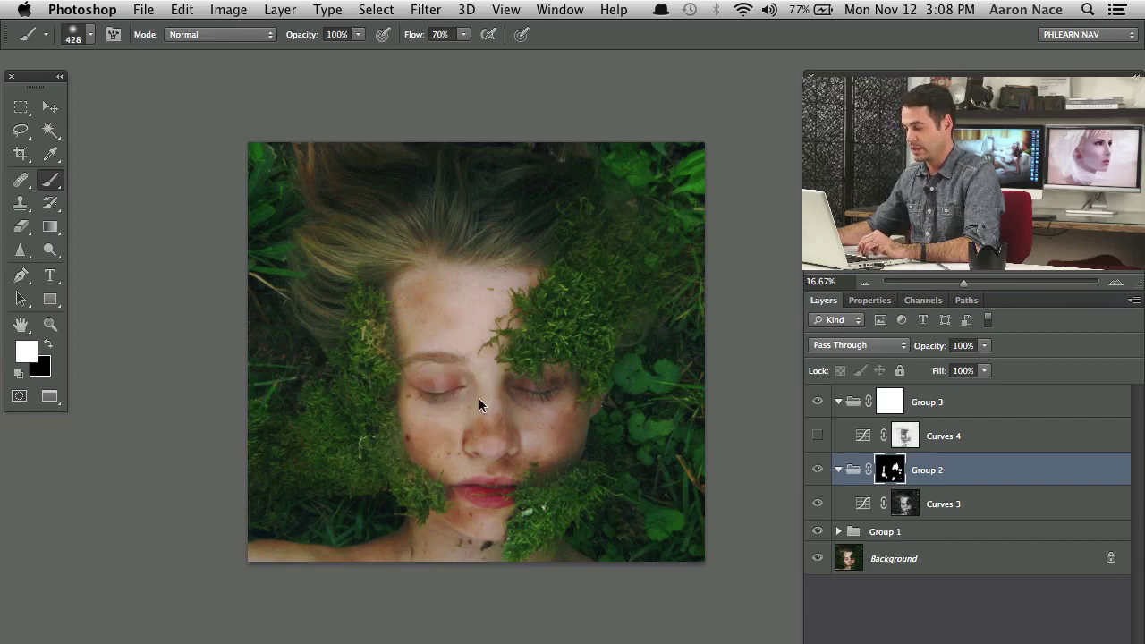
key(shift+1)
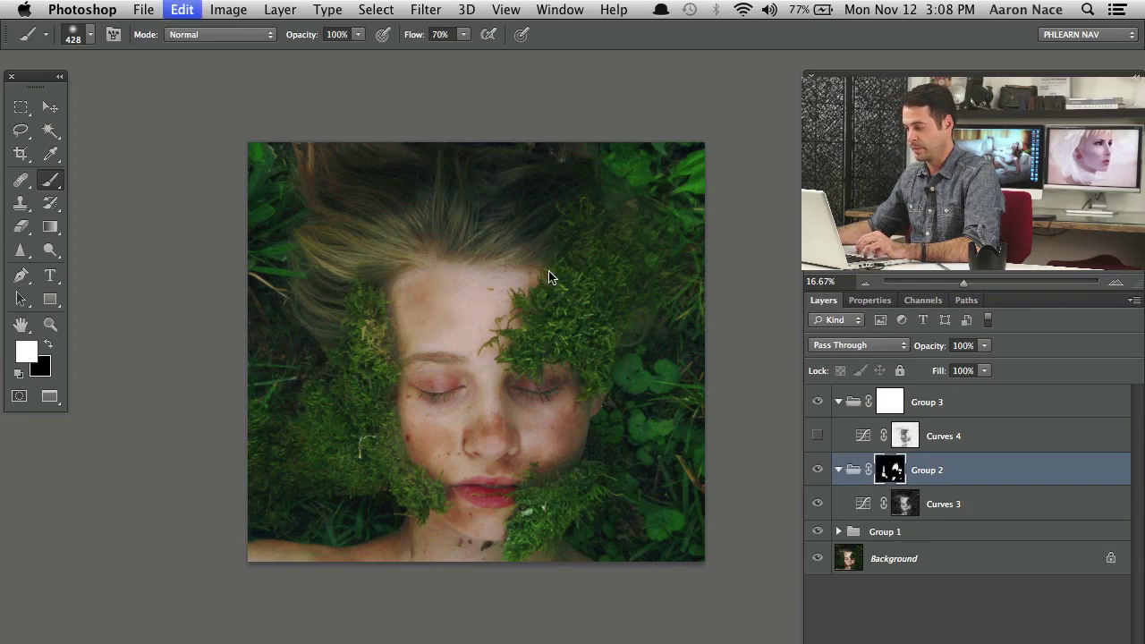
ctrl+alt+drag(440, 322, 461, 322)
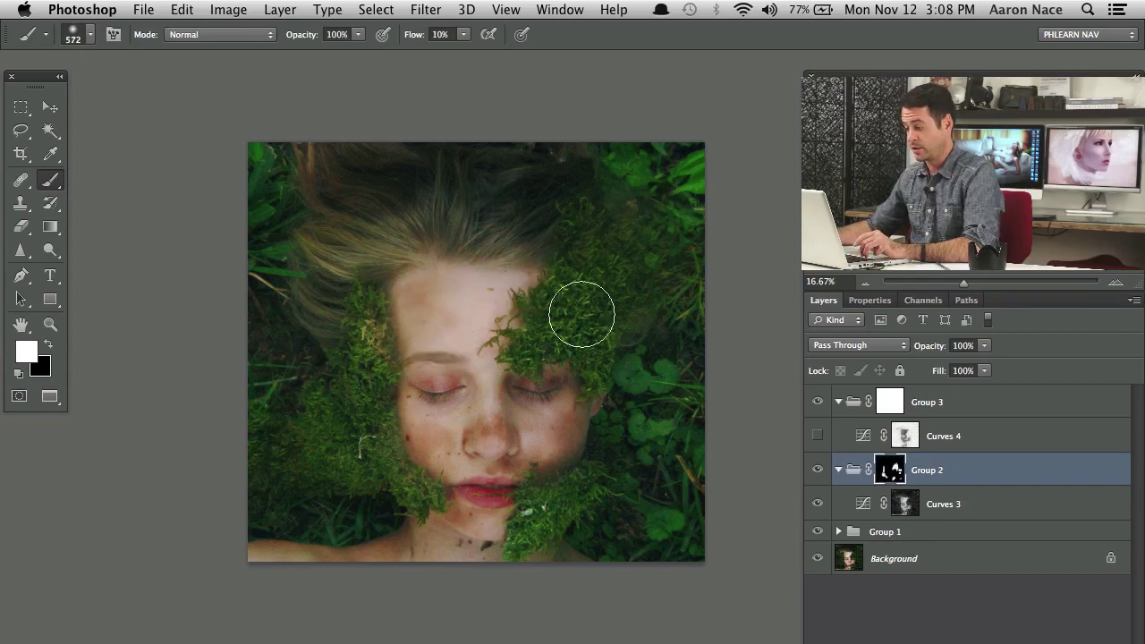
click(817, 470)
click(817, 470)
click(817, 470)
click(817, 470)
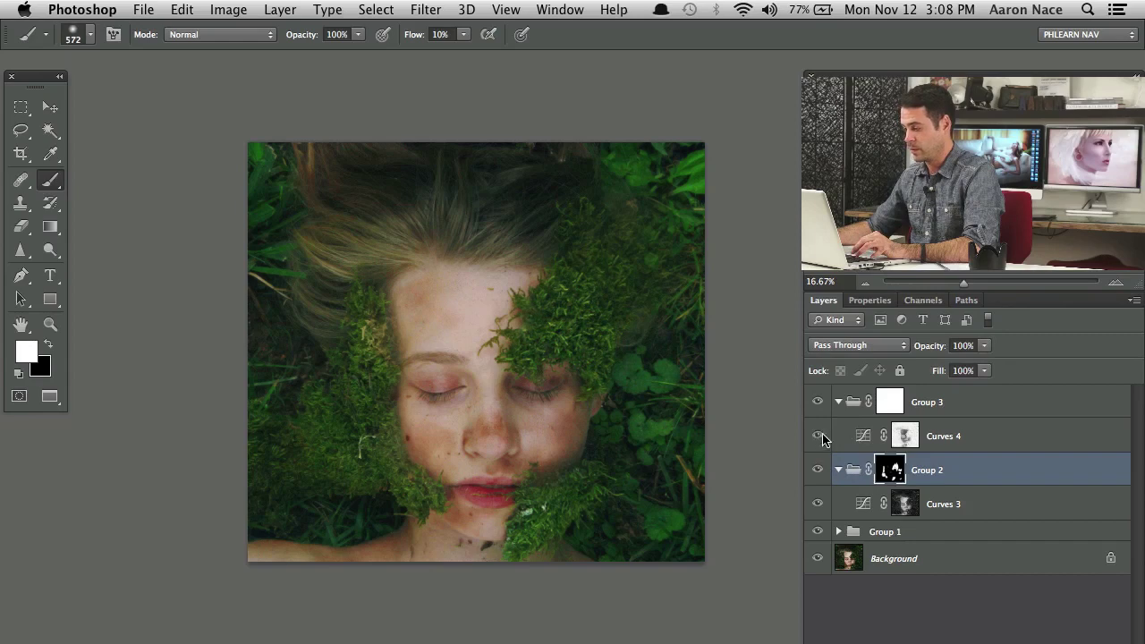
Turn on Curves 4 and invert Group 3's mask to black, hiding its darkening
click(818, 437)
click(899, 410)
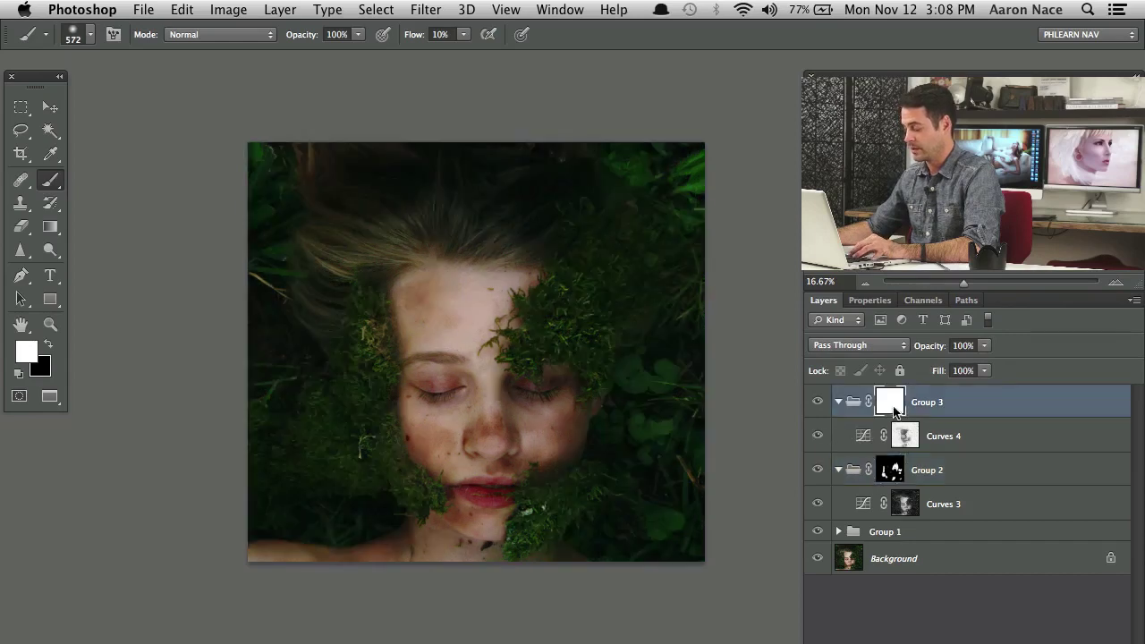
key(super+i)
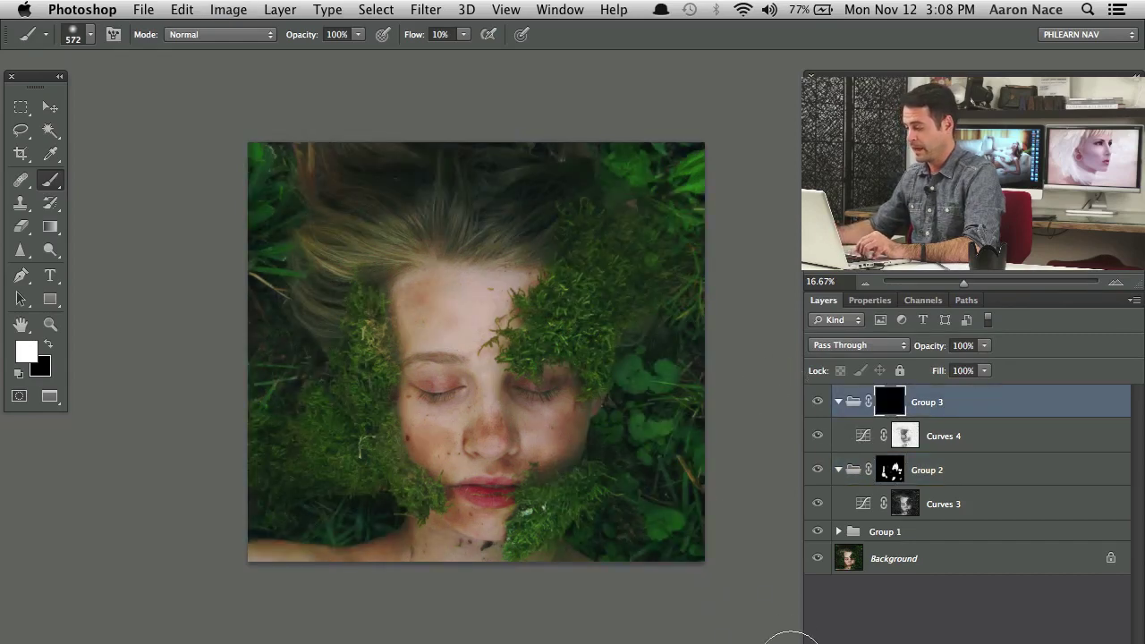
Paint white at about 320–440 px on Group 3's mask over the edges to restore darkening
mouse_move(614, 529)
mouse_down()
mouse_move(577, 529)
mouse_move(591, 466)
mouse_up()
key(x)
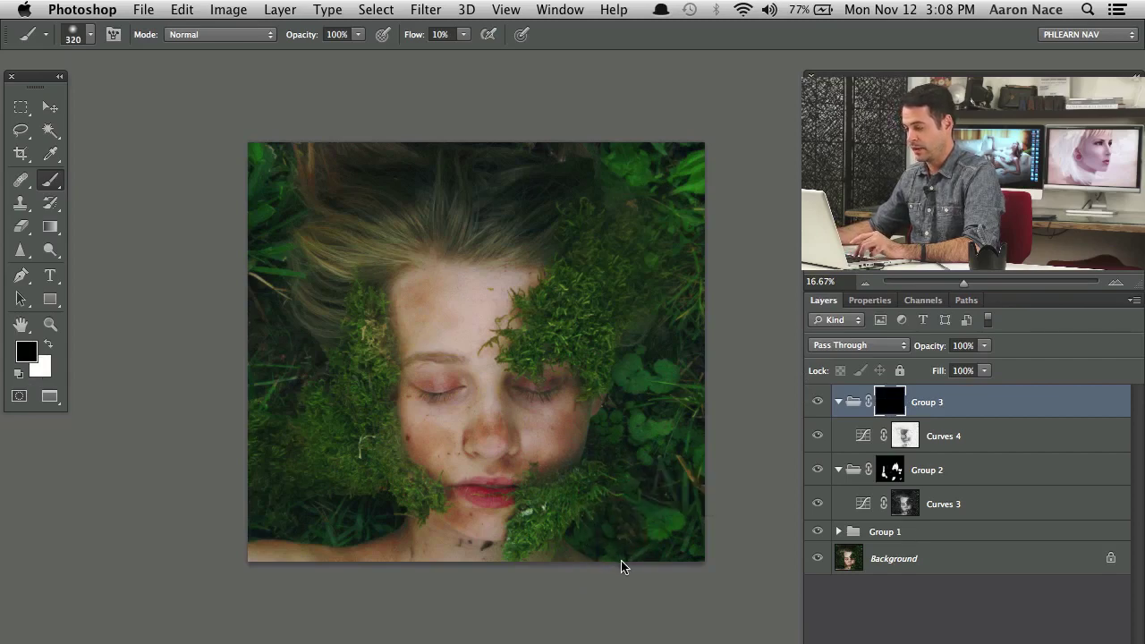
key(x)
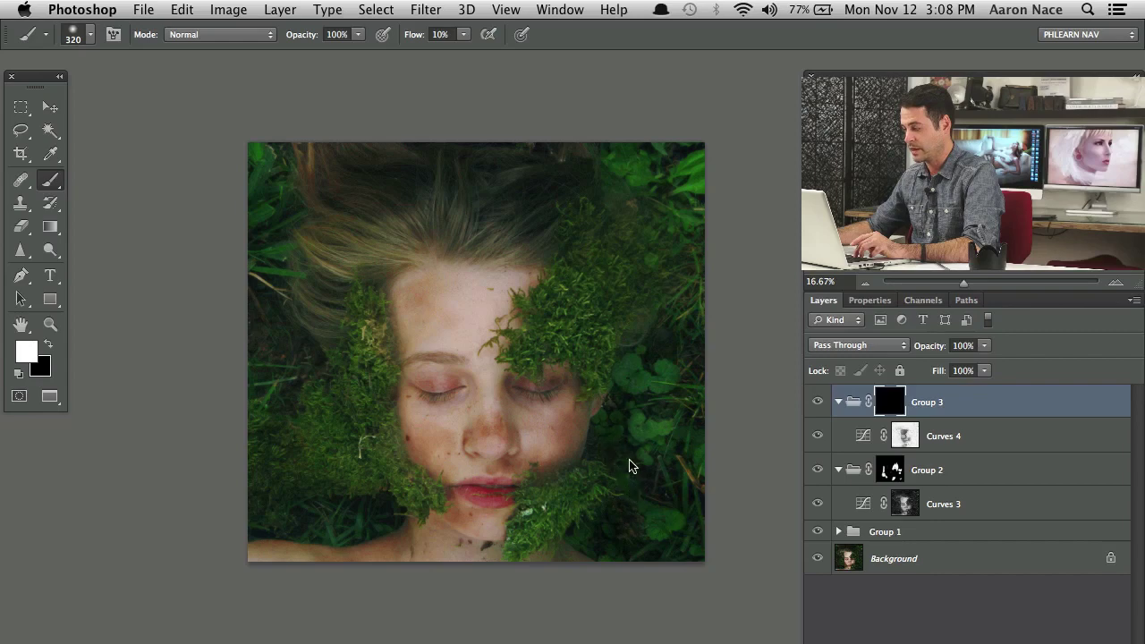
mouse_move(629, 466)
mouse_down()
mouse_move(616, 519)
mouse_move(568, 542)
mouse_up()
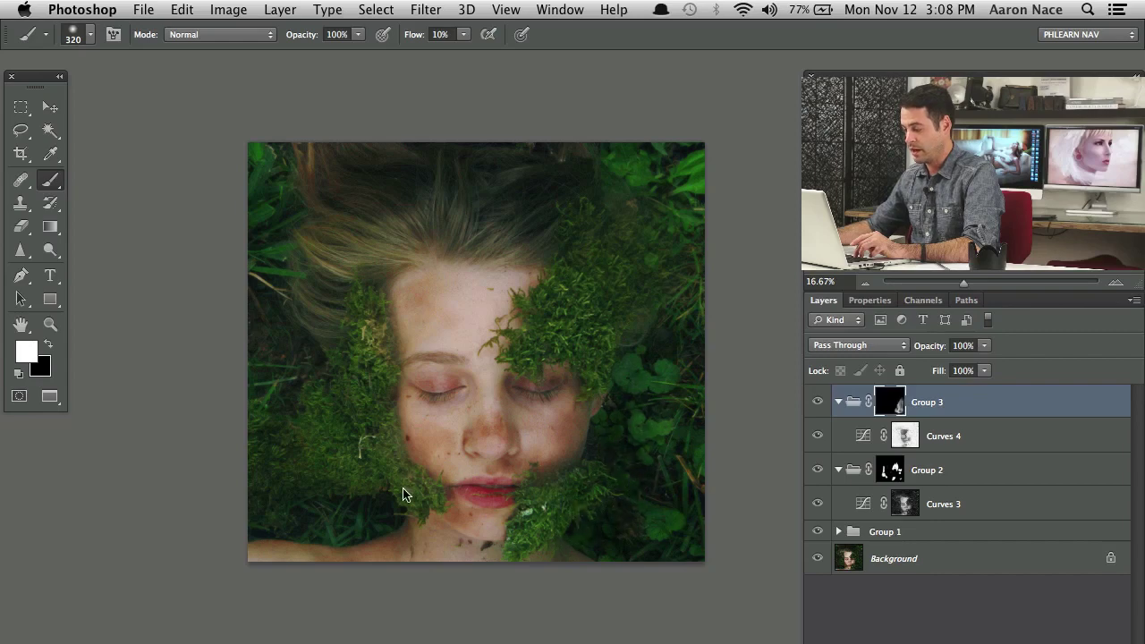
mouse_move(358, 496)
mouse_down()
mouse_move(363, 511)
mouse_move(363, 473)
mouse_up()
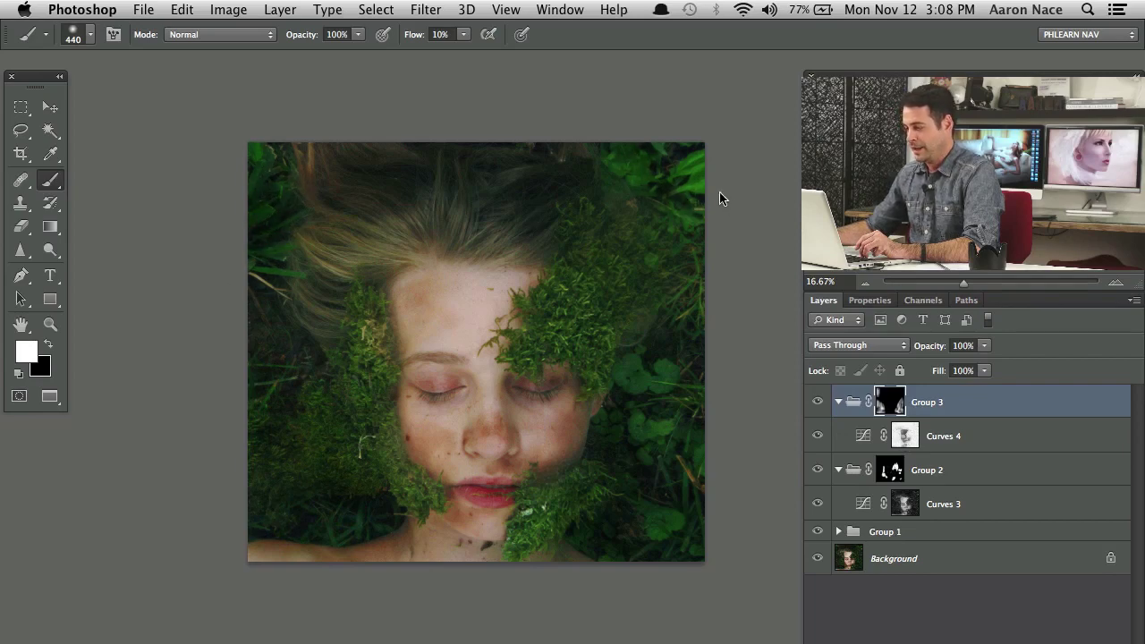
drag(642, 287, 668, 287)
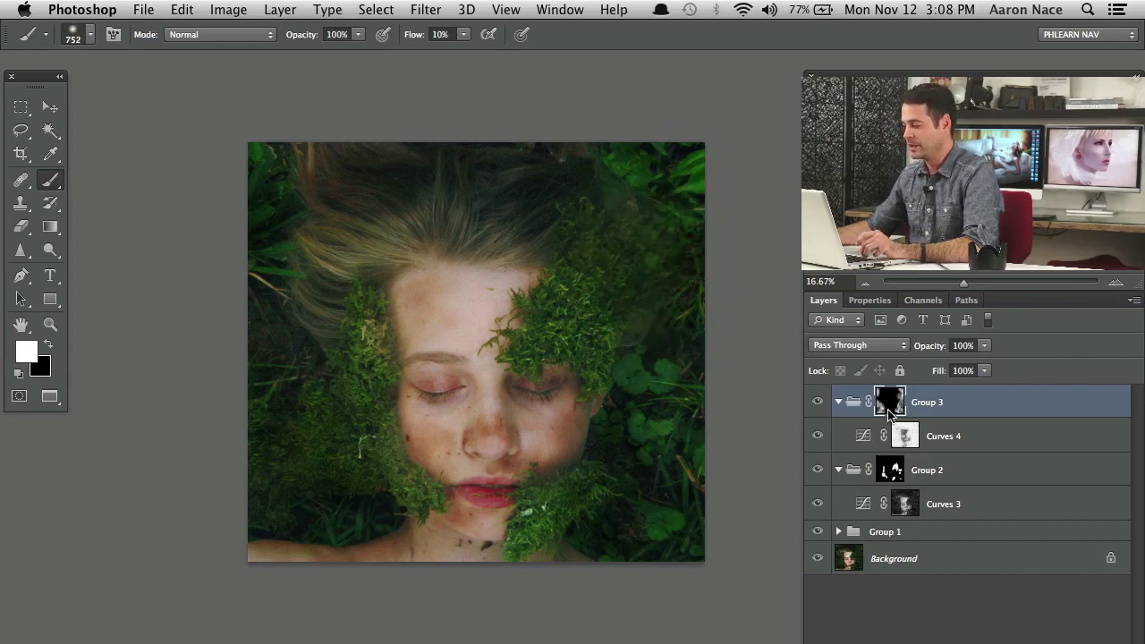
Inspect the Group 3 and Curves 4 masks on their own, then return to the photo
alt+click(896, 403)
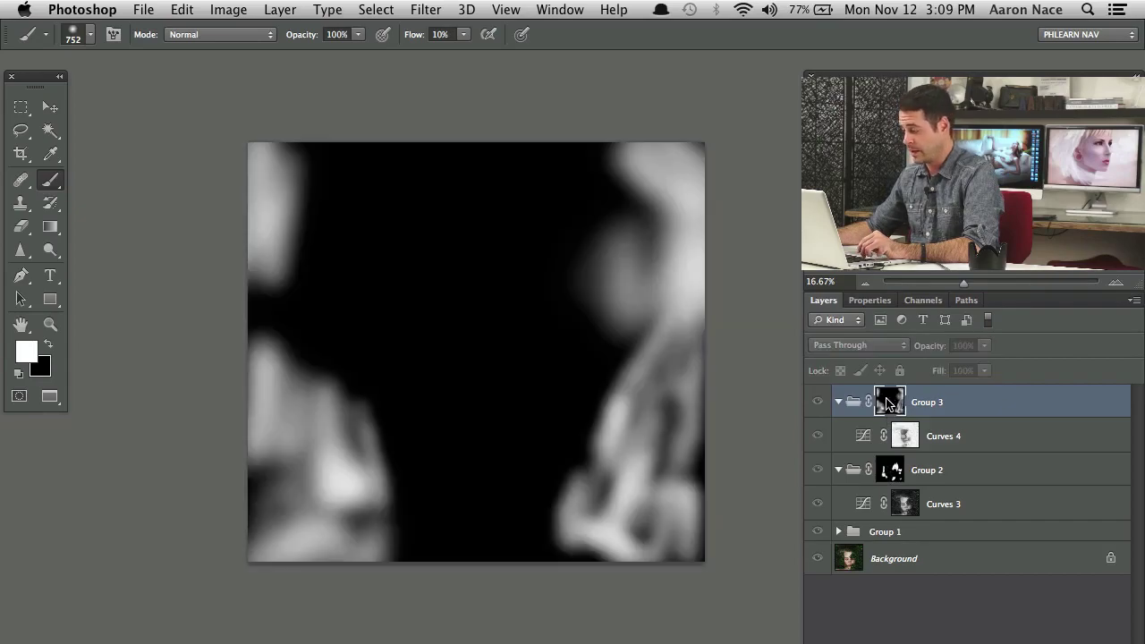
alt+click(893, 408)
alt+click(906, 437)
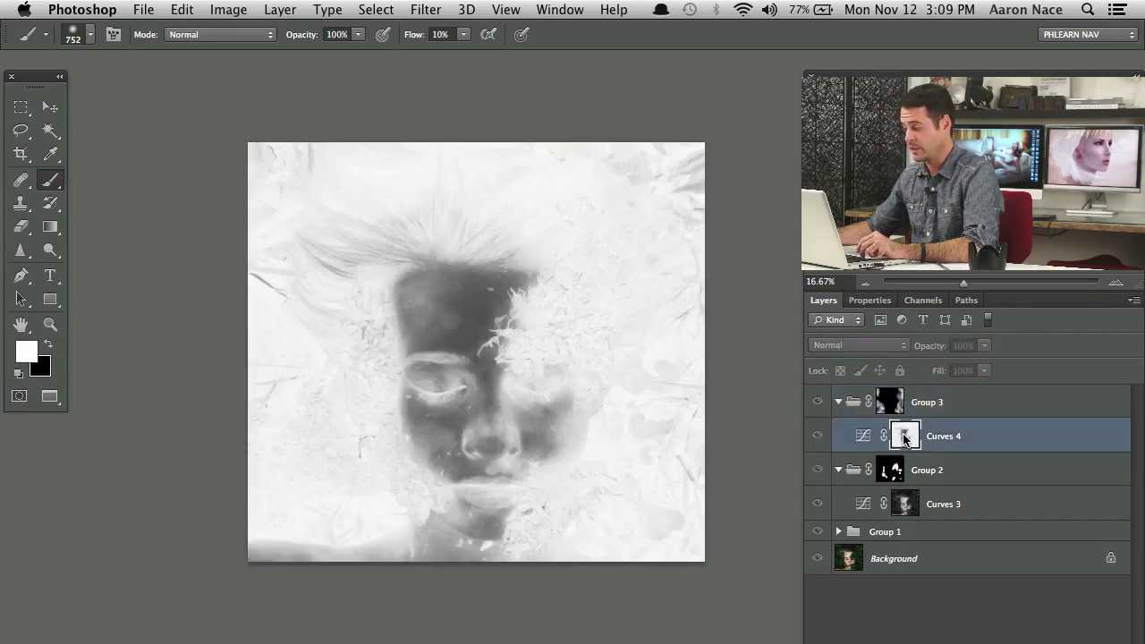
alt+click(905, 437)
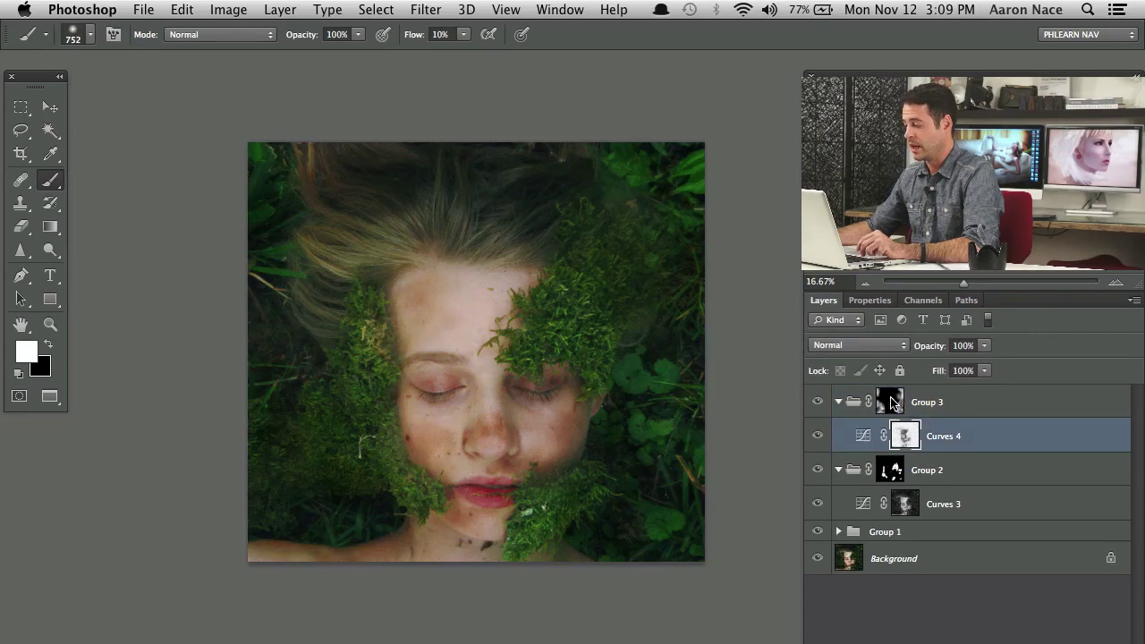
Paint the left edge on Group 3's mask and the top hair on Group 2's mask
click(890, 405)
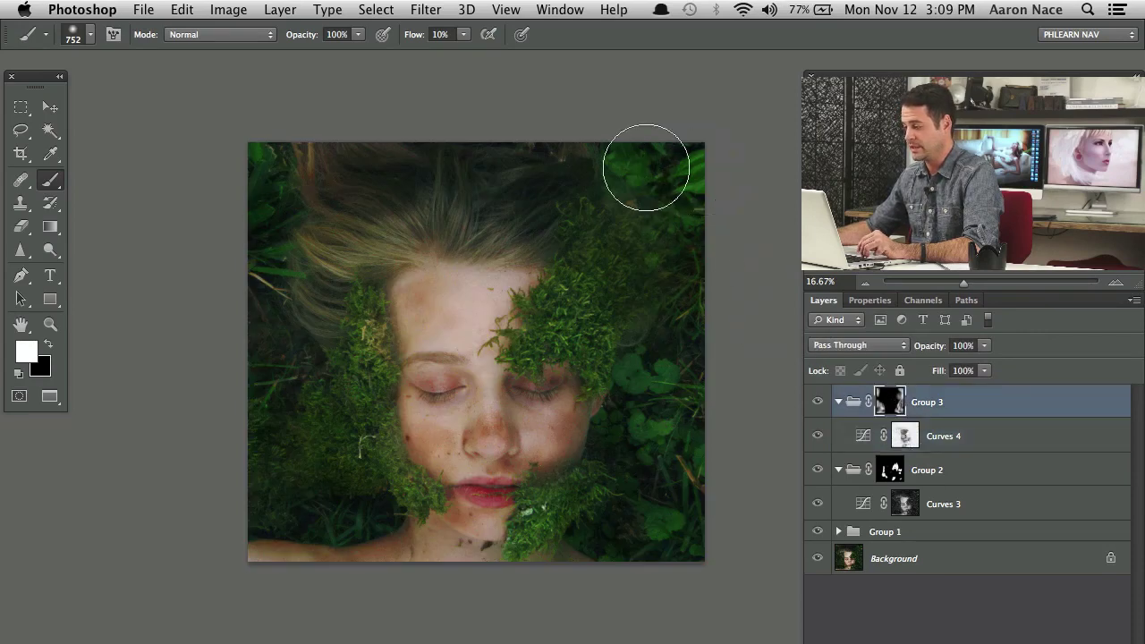
mouse_move(417, 147)
mouse_down()
mouse_move(327, 229)
mouse_move(283, 325)
mouse_move(300, 311)
mouse_move(285, 348)
mouse_move(266, 147)
mouse_move(249, 185)
mouse_move(264, 134)
mouse_move(267, 385)
mouse_move(314, 418)
mouse_move(294, 392)
mouse_move(299, 264)
mouse_move(315, 436)
mouse_move(360, 549)
mouse_move(393, 573)
mouse_move(380, 562)
mouse_move(571, 579)
mouse_move(539, 595)
mouse_move(548, 586)
mouse_move(471, 594)
mouse_move(412, 540)
mouse_move(349, 509)
mouse_move(308, 557)
mouse_move(263, 551)
mouse_move(258, 523)
mouse_move(346, 529)
mouse_up()
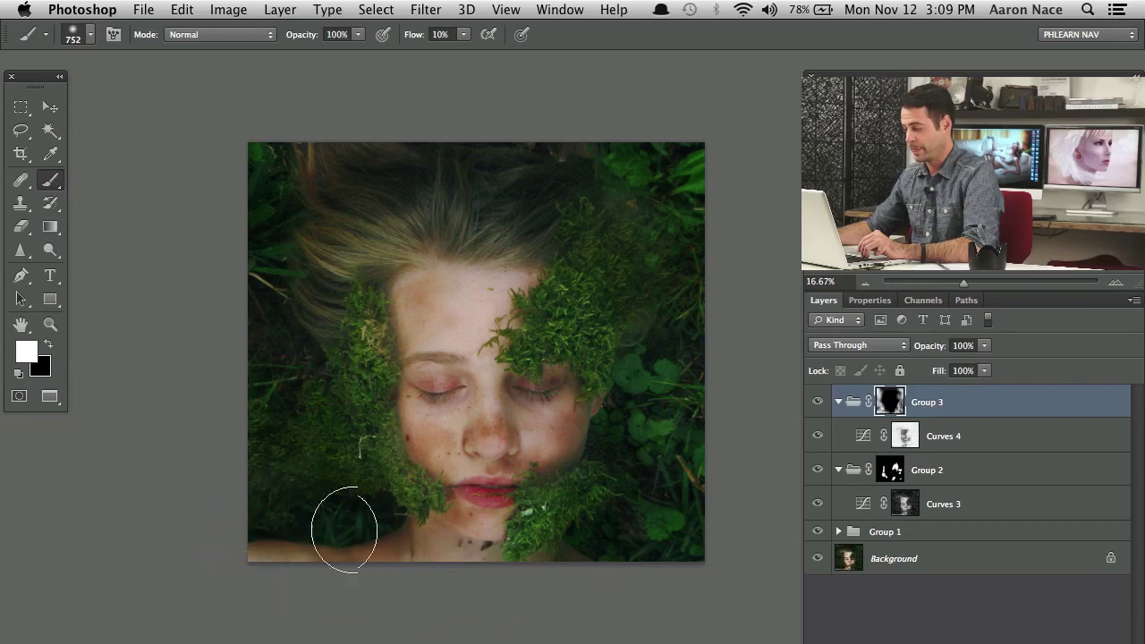
click(902, 474)
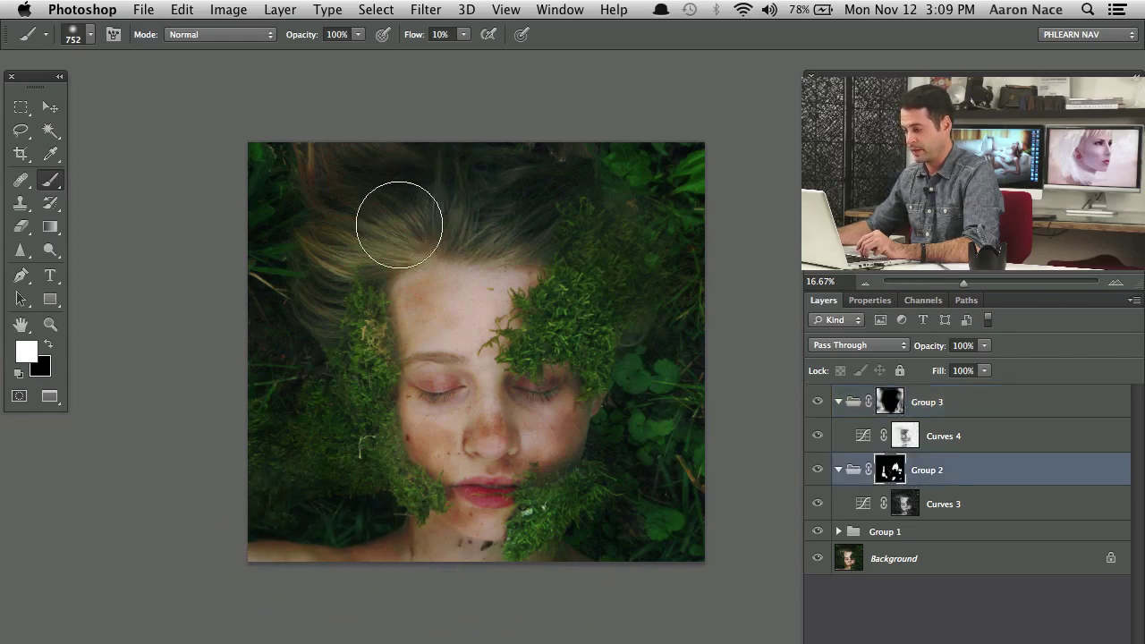
mouse_move(478, 217)
mouse_down()
mouse_move(522, 205)
mouse_move(534, 220)
mouse_move(503, 191)
mouse_move(508, 213)
mouse_move(540, 203)
mouse_move(441, 195)
mouse_move(388, 219)
mouse_move(391, 194)
mouse_move(420, 191)
mouse_move(376, 244)
mouse_up()
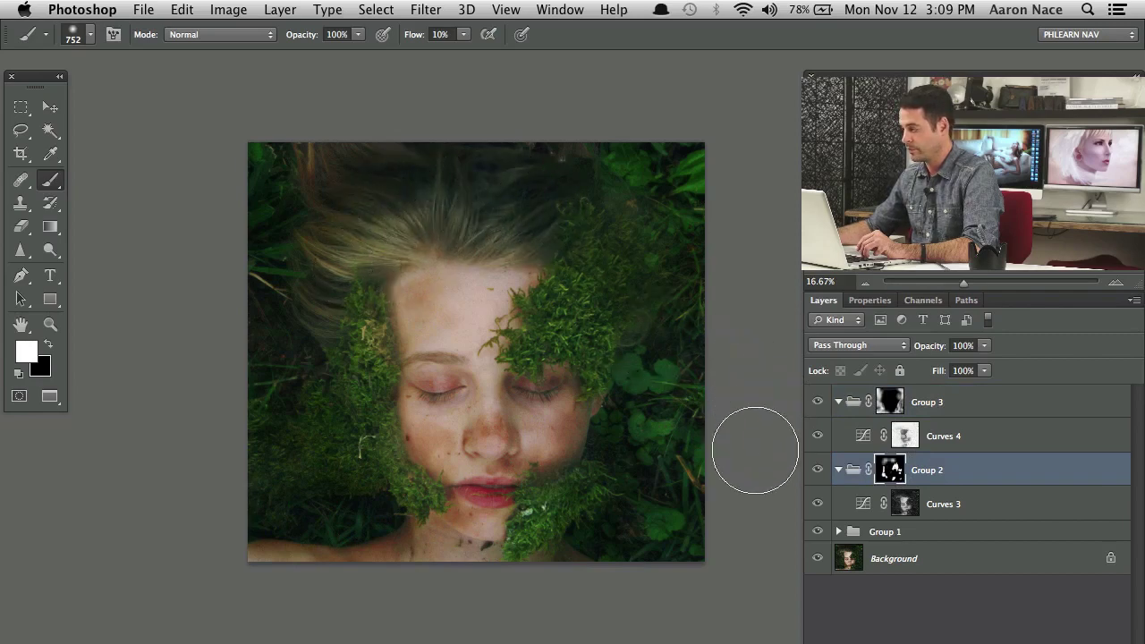
click(837, 470)
Collapse Group 3 and toggle Groups 2 and 3 on and off for a before/after comparison
click(838, 401)
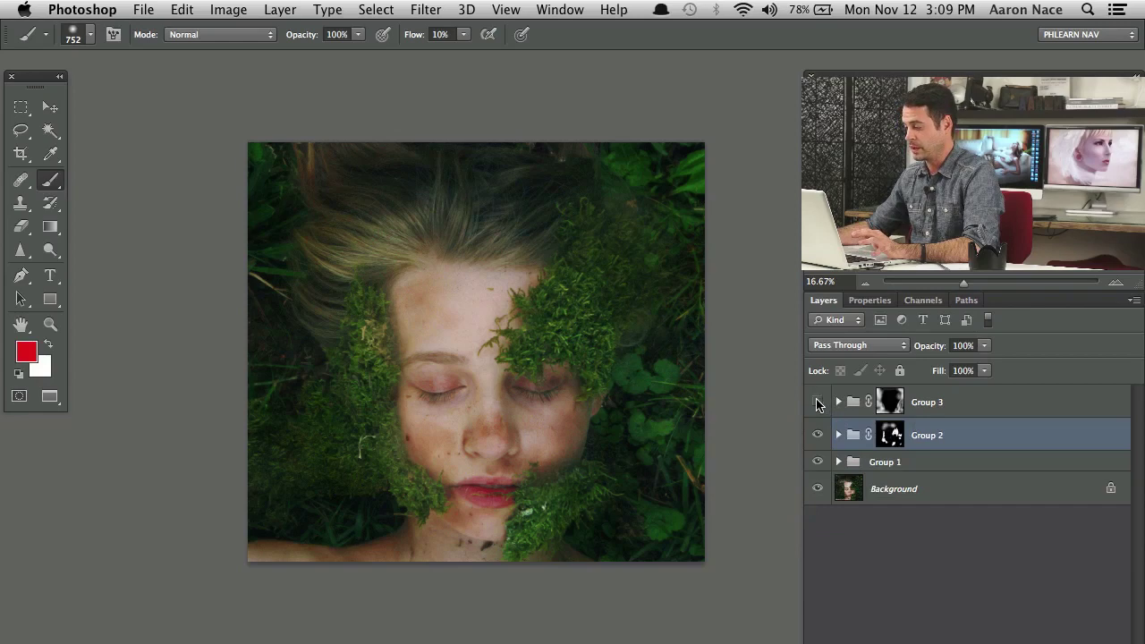
click(817, 435)
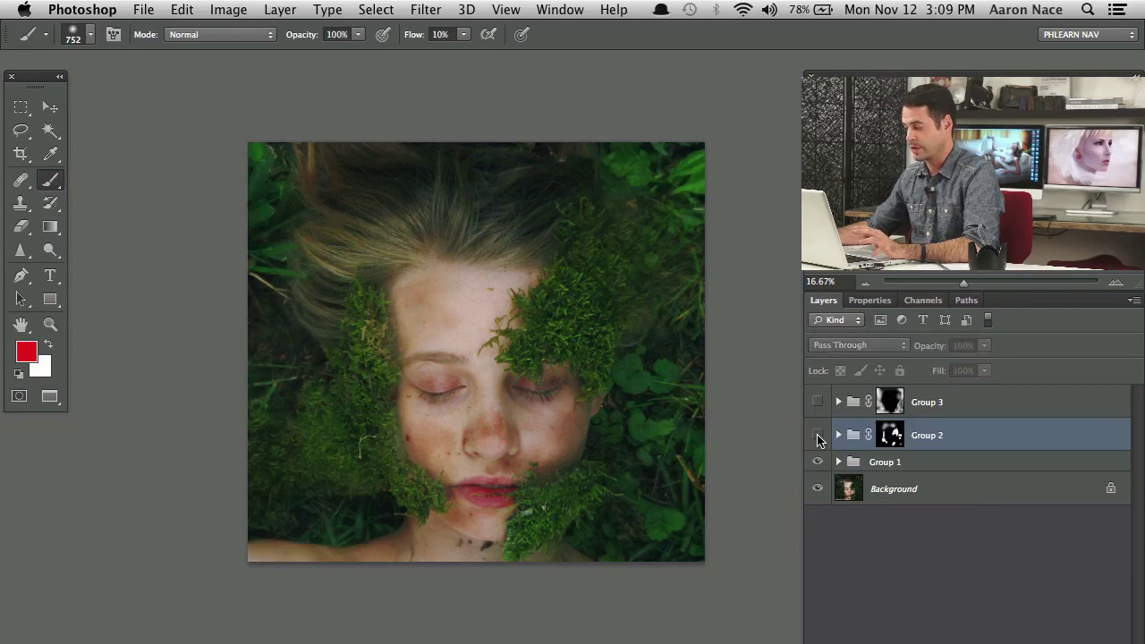
click(817, 436)
click(817, 436)
click(816, 436)
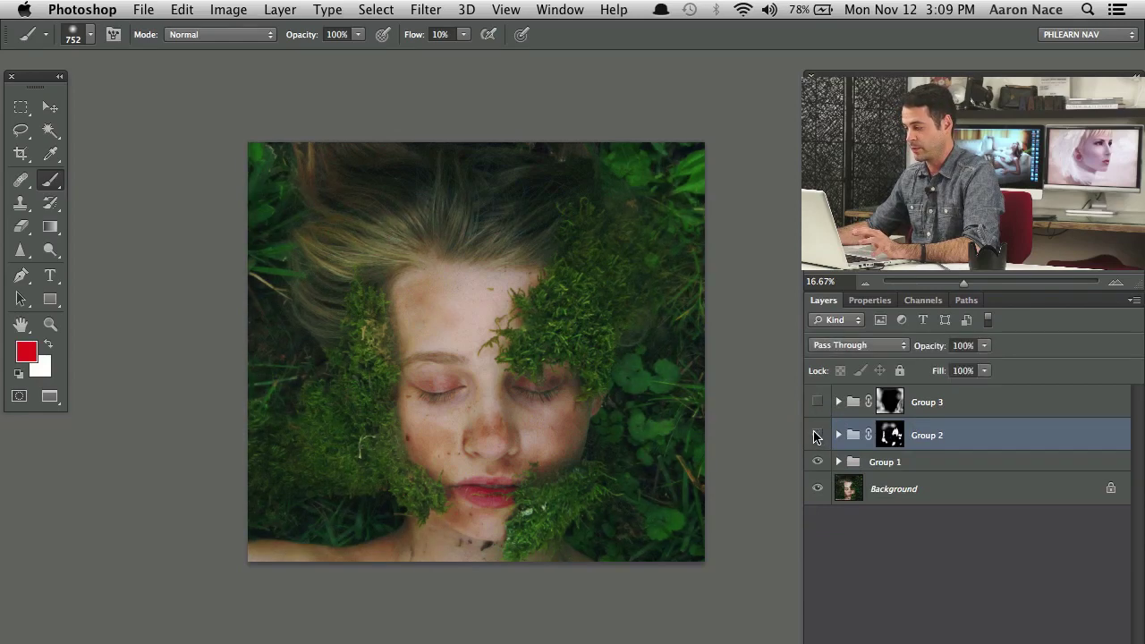
click(817, 402)
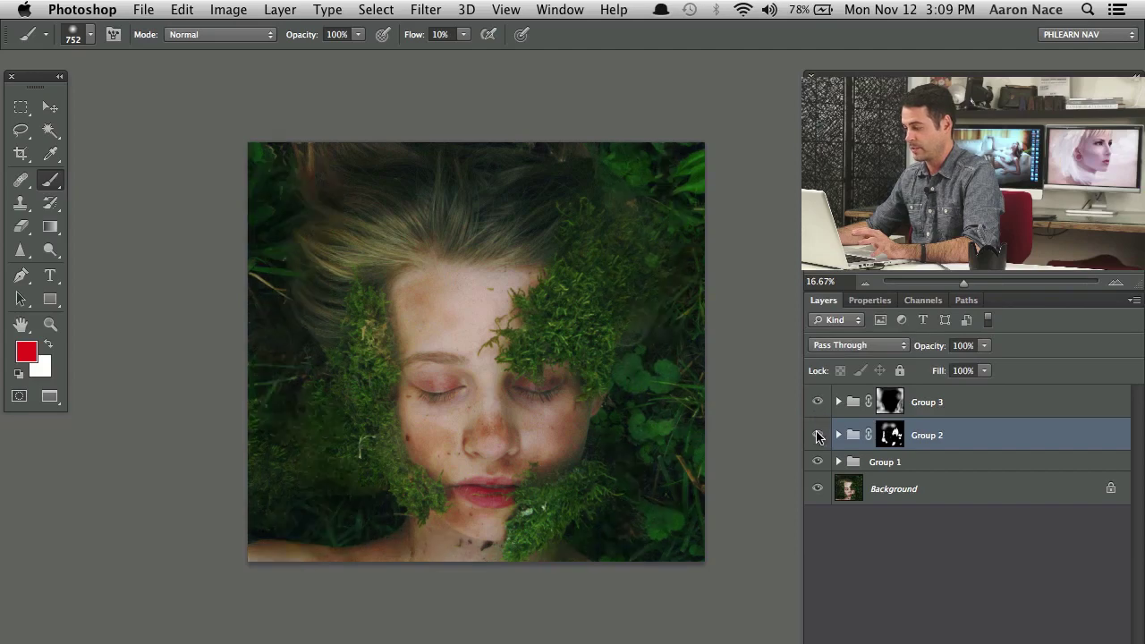
click(816, 436)
click(817, 402)
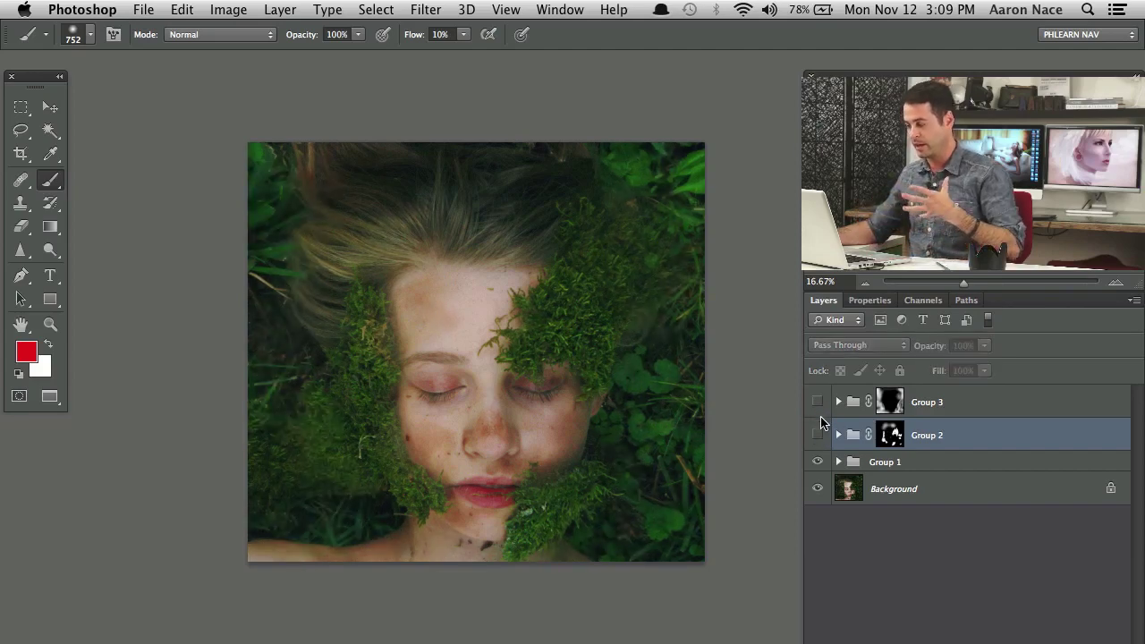
Re-show the Background, Group 1 and Group 2 one by one, then select Groups 1–3
drag(817, 402, 815, 515)
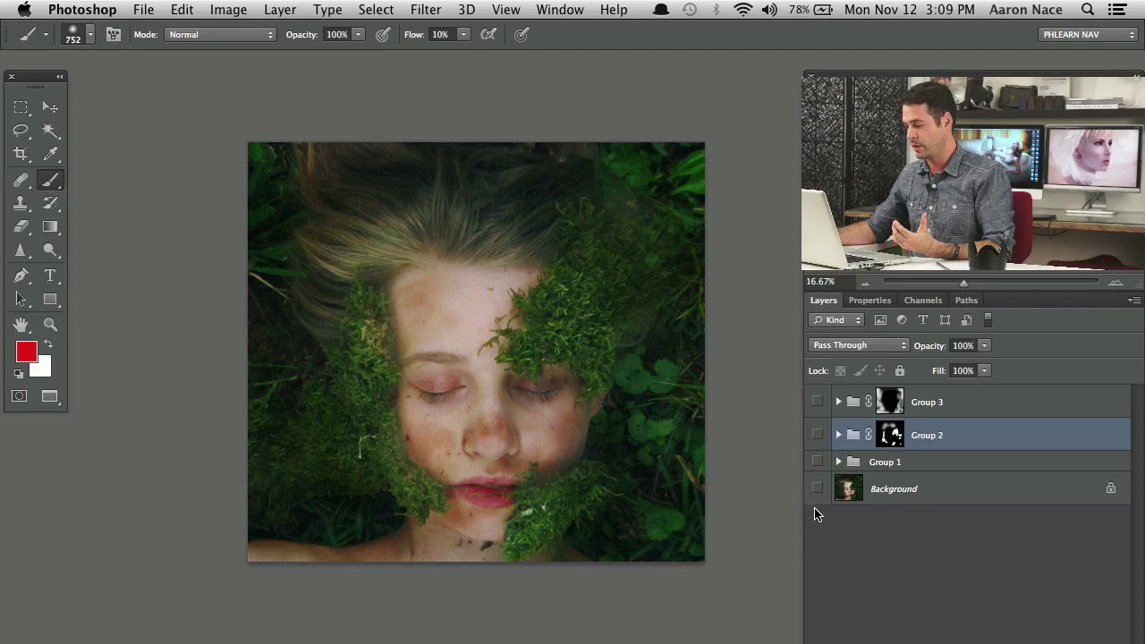
click(818, 488)
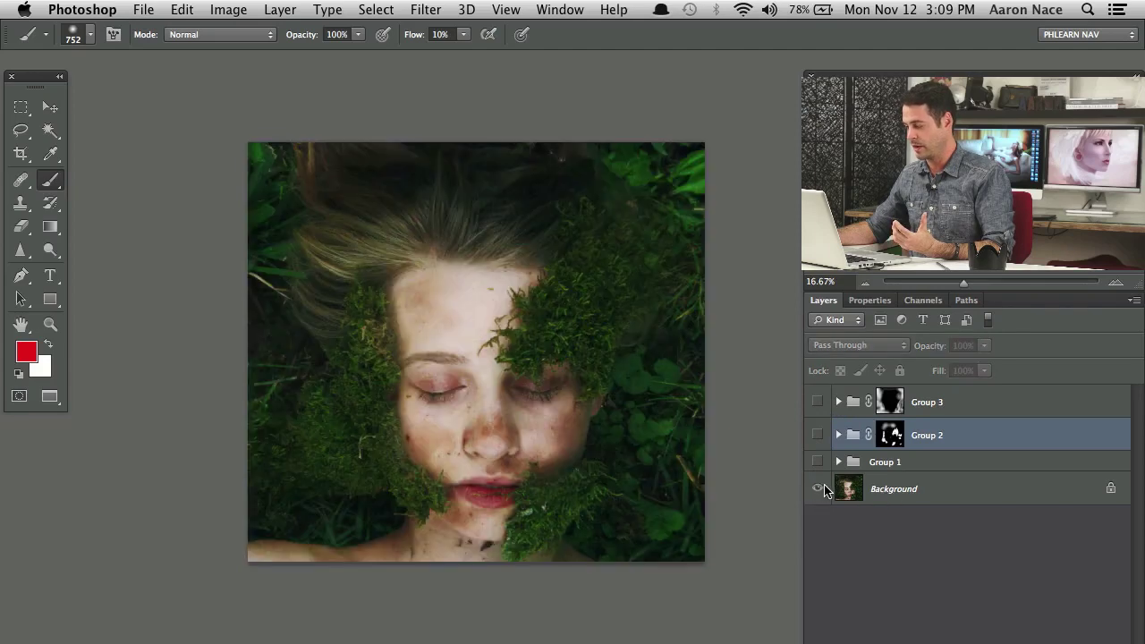
click(875, 489)
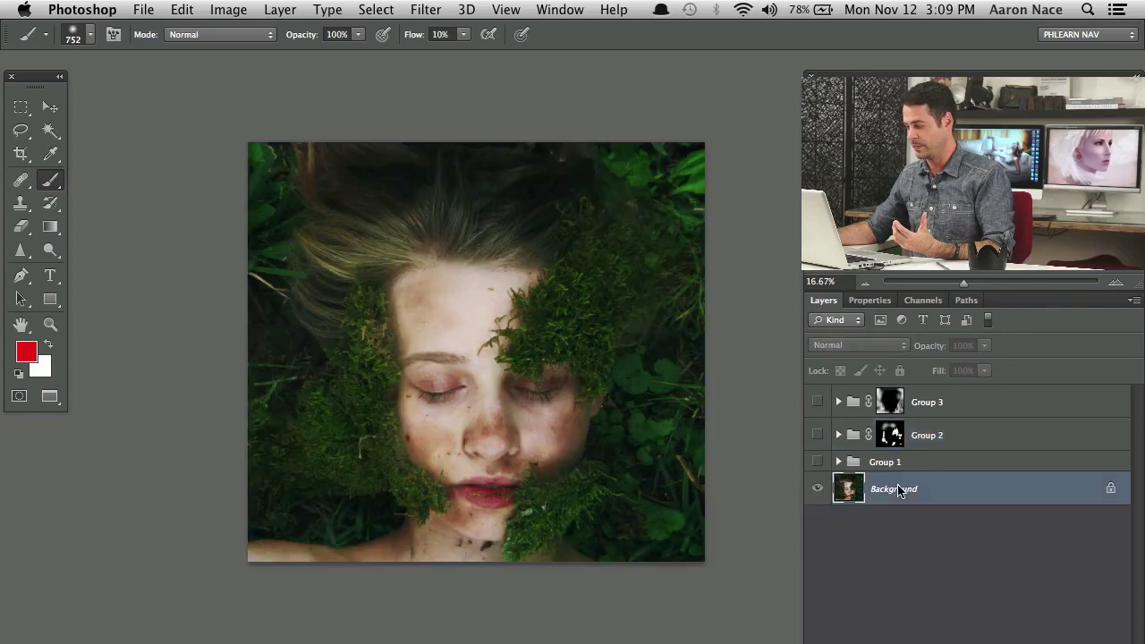
click(818, 461)
click(817, 435)
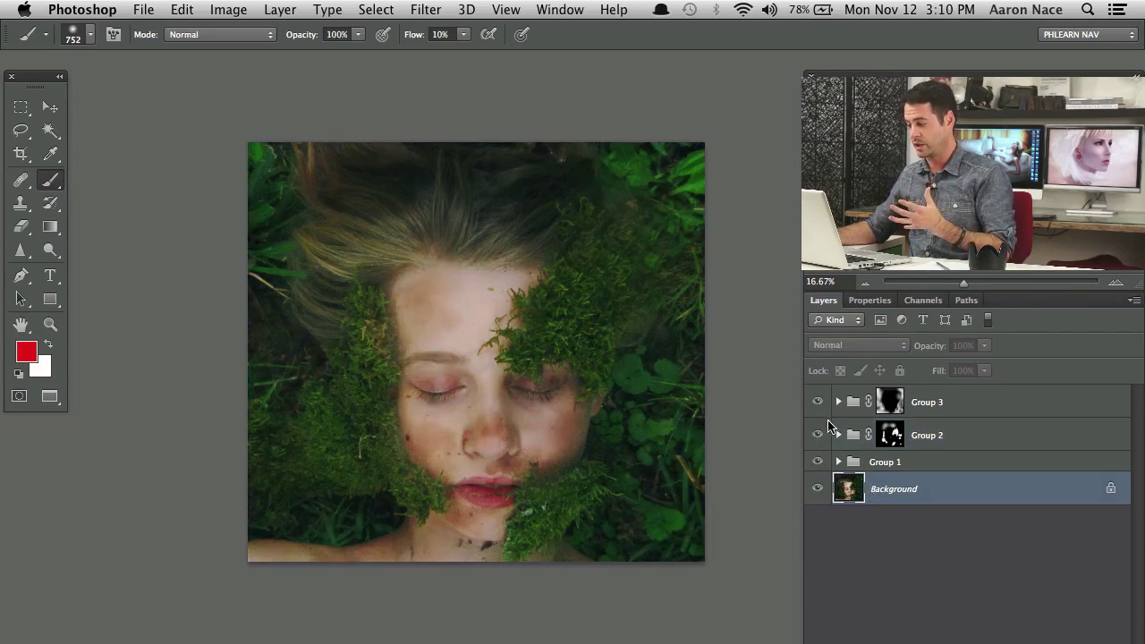
click(961, 408)
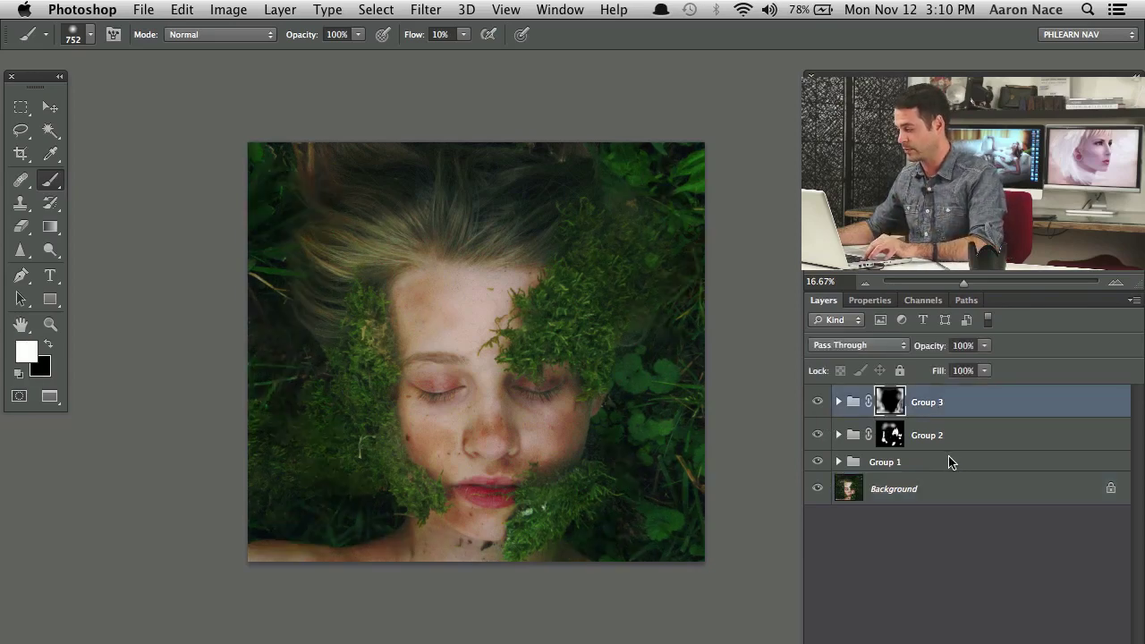
shift+click(948, 462)
key(super+g)
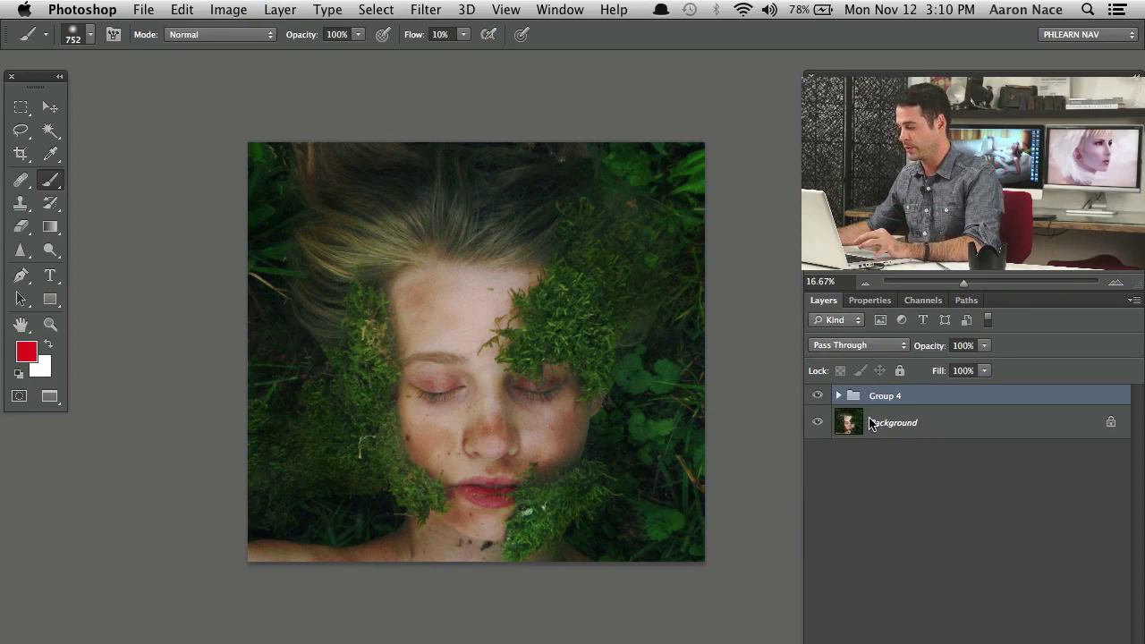
click(818, 395)
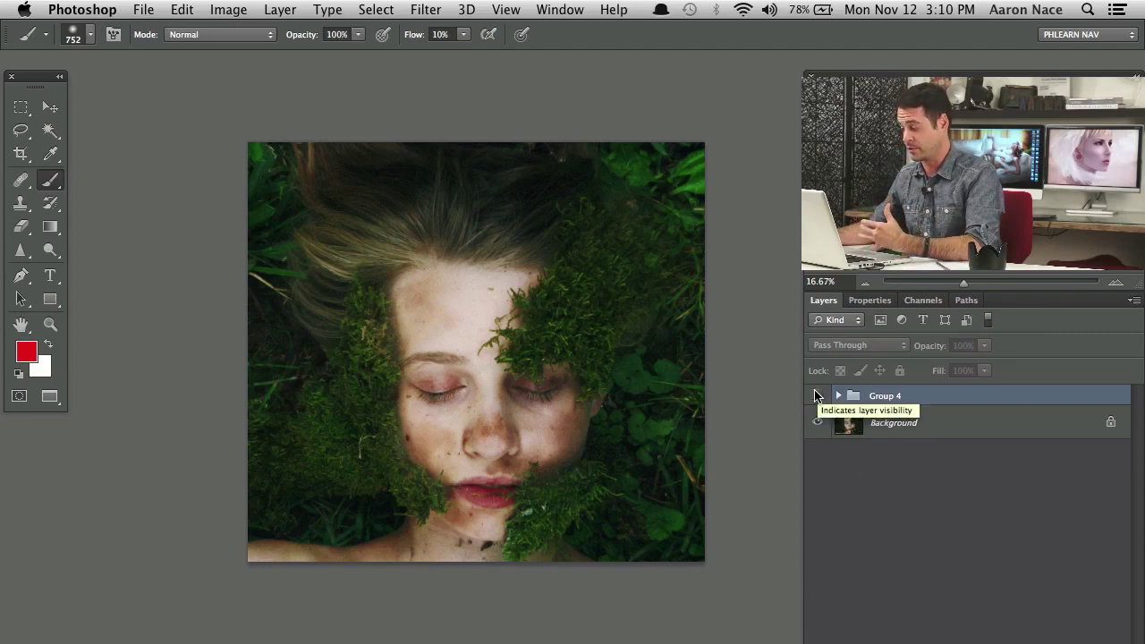
click(817, 397)
click(816, 396)
click(816, 397)
click(817, 397)
click(817, 397)
click(817, 396)
click(817, 397)
click(817, 396)
click(817, 396)
click(817, 396)
click(816, 398)
click(816, 399)
click(816, 398)
click(816, 399)
click(816, 398)
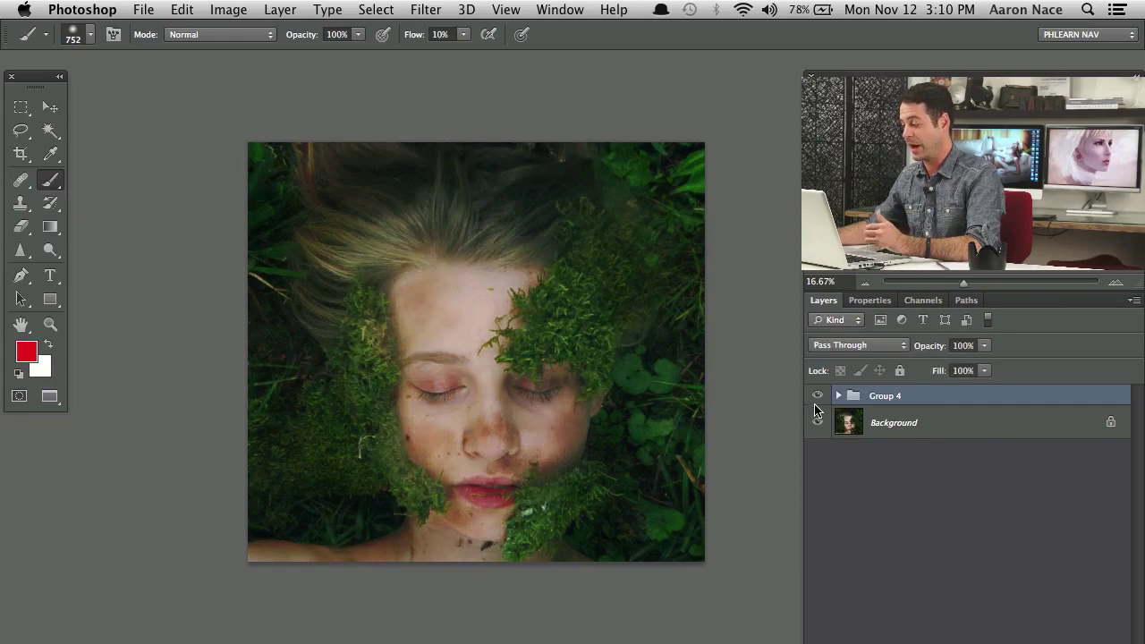